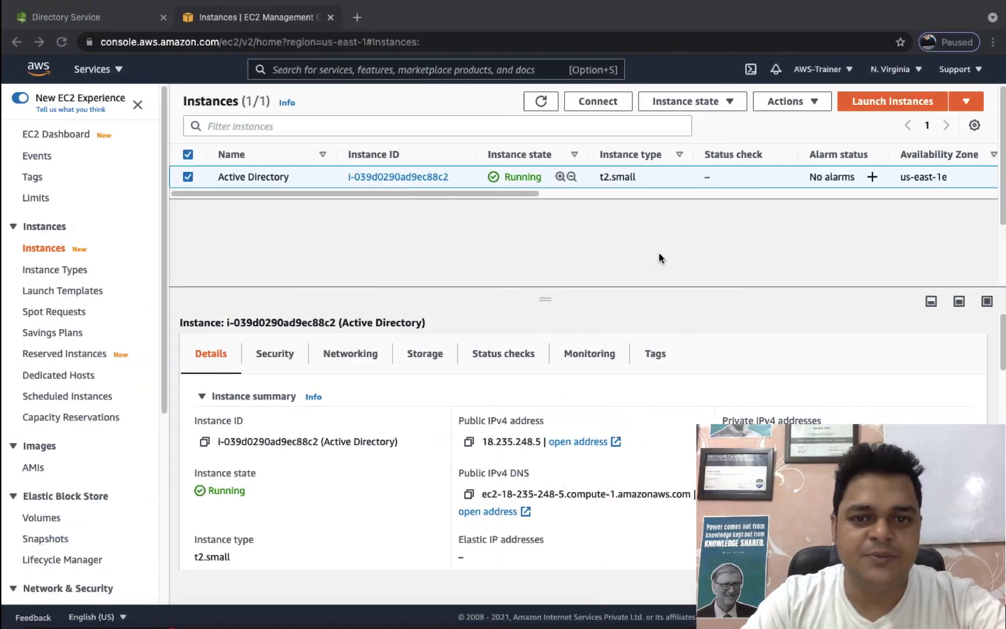
Switch from the EC2 Instances page to a blank OneNote page for sketching.
key("ctrl+Right")
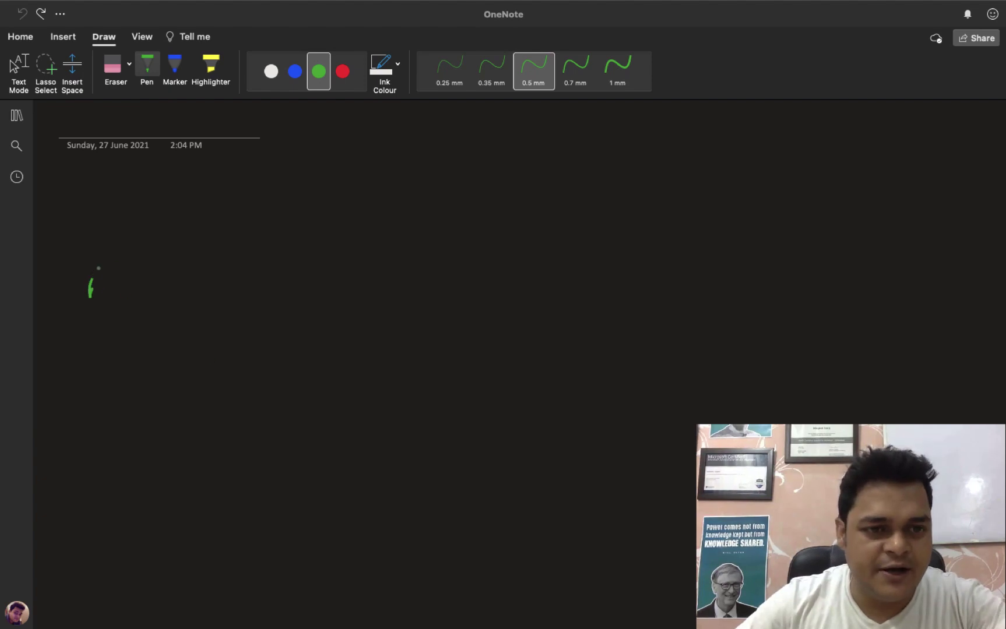
Handwrite 'AWS-DS' in green ink with a down arrow beneath it.
left_click_drag(98, 268, 105, 297)
left_click_drag(90, 285, 133, 278)
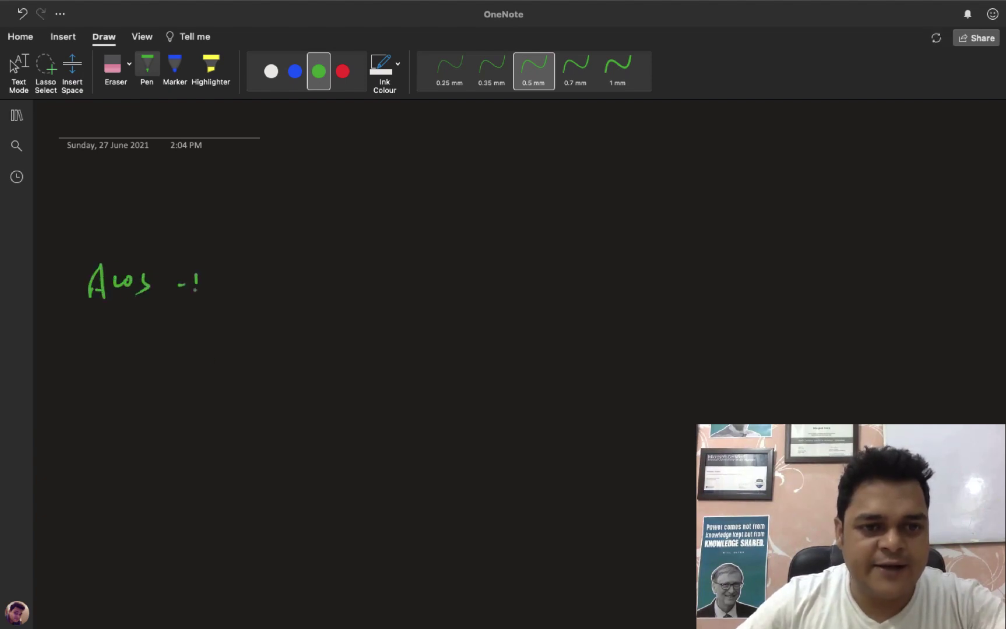
mouse_move(196, 271)
left_mouse_down()
mouse_move(195, 293)
mouse_move(222, 293)
left_mouse_up()
left_click(214, 284)
mouse_move(150, 314)
left_mouse_down()
mouse_move(151, 349)
mouse_move(162, 336)
left_mouse_up()
left_click_drag(136, 395, 144, 411)
Write 'cloud.com' below the arrow and draw a box around it.
mouse_move(149, 395)
left_mouse_down()
mouse_move(148, 409)
mouse_move(155, 397)
left_mouse_up()
mouse_move(163, 396)
left_mouse_down()
mouse_move(210, 408)
mouse_move(225, 396)
left_mouse_up()
mouse_move(234, 407)
left_mouse_down()
mouse_move(246, 396)
mouse_move(263, 410)
left_mouse_up()
mouse_move(115, 383)
left_mouse_down()
mouse_move(196, 378)
mouse_move(160, 432)
mouse_move(289, 414)
mouse_move(187, 379)
left_mouse_up()
Connect the cloud.com box to an EC2 instance labelled RSAT, then return to the EC2 console.
mouse_move(292, 406)
left_mouse_down()
mouse_move(493, 410)
mouse_move(548, 389)
mouse_move(522, 421)
mouse_move(546, 429)
mouse_move(501, 473)
mouse_move(695, 460)
left_mouse_up()
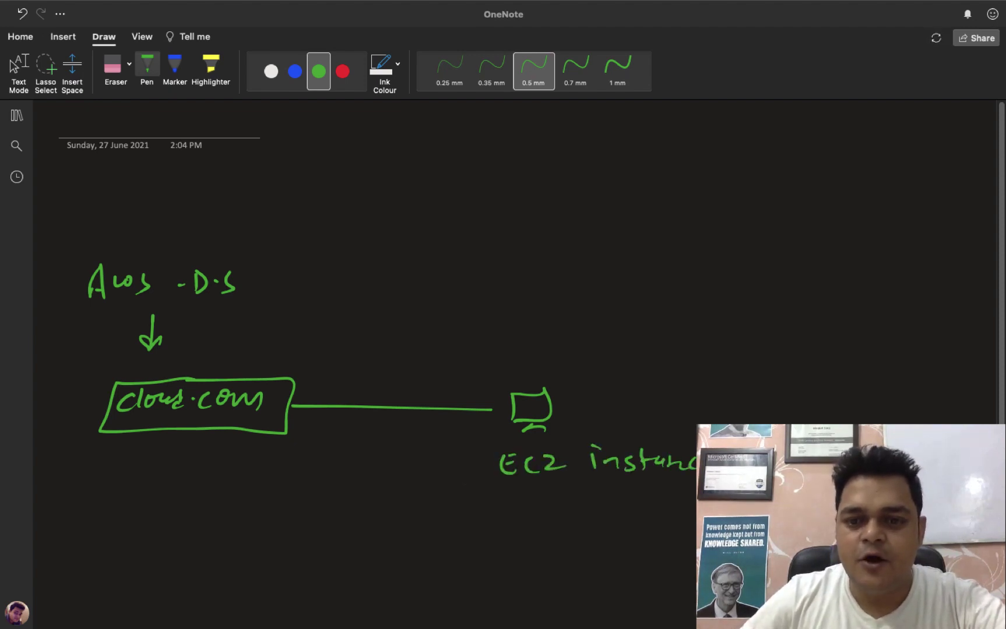
mouse_move(513, 506)
left_mouse_down()
mouse_move(535, 529)
mouse_move(583, 530)
left_mouse_up()
left_click_drag(566, 522, 588, 522)
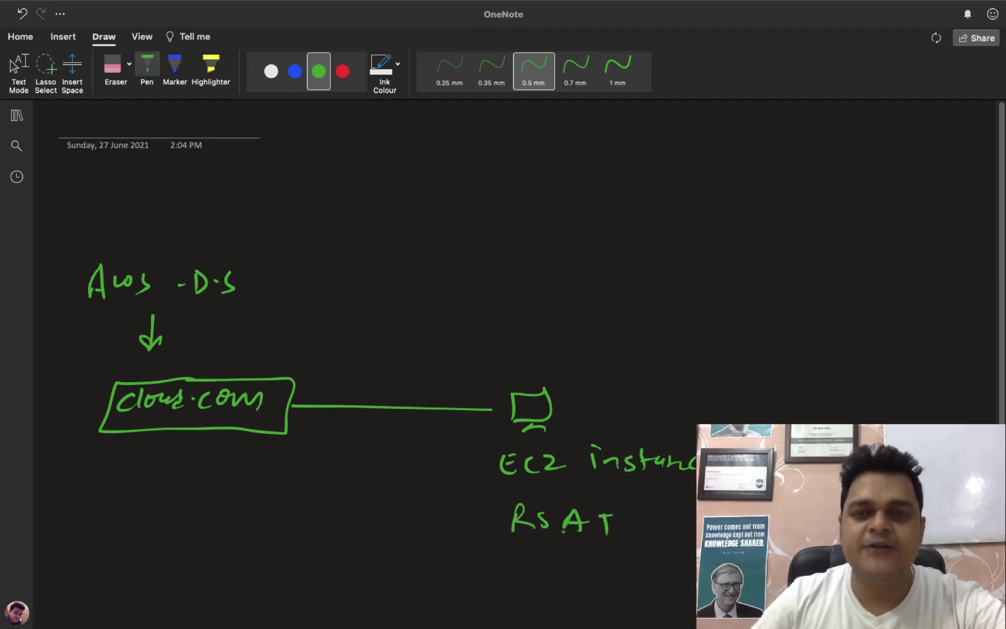
key("Escape")
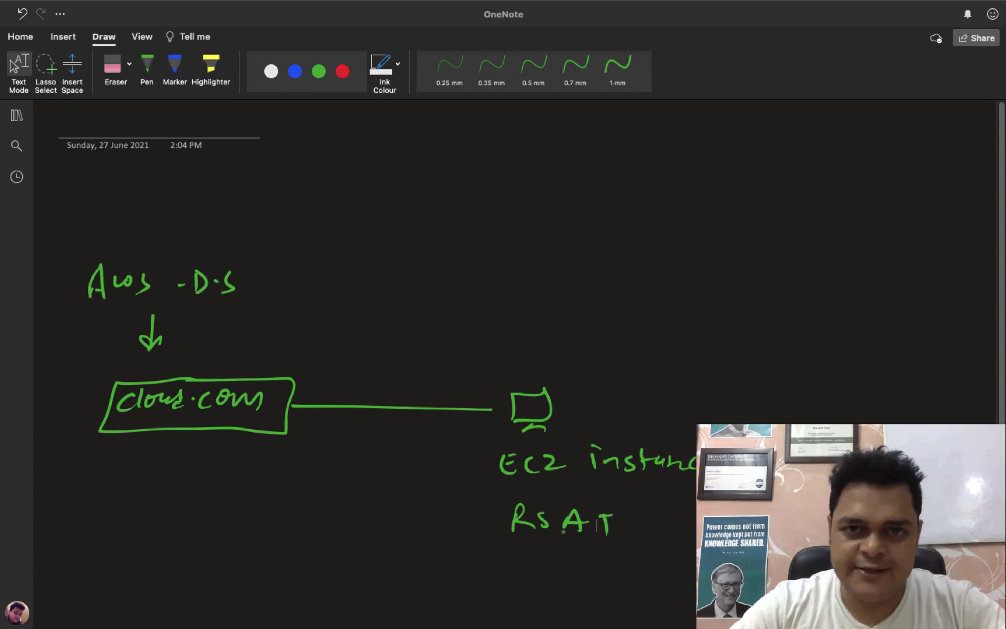
key("super+Tab")
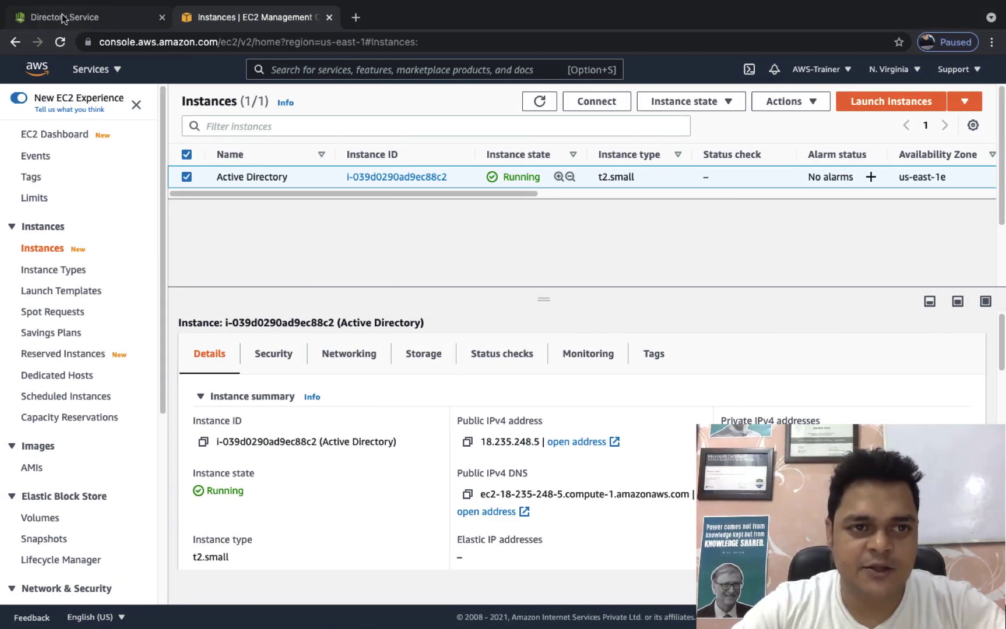
left_click(64, 19)
scroll(567, 428, "up", 3)
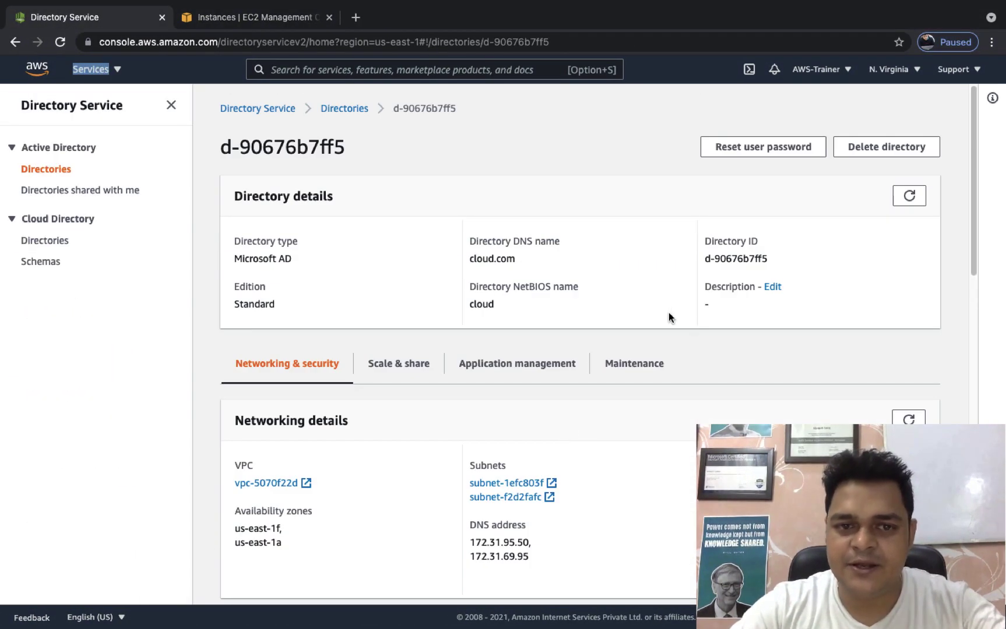
left_click(338, 109)
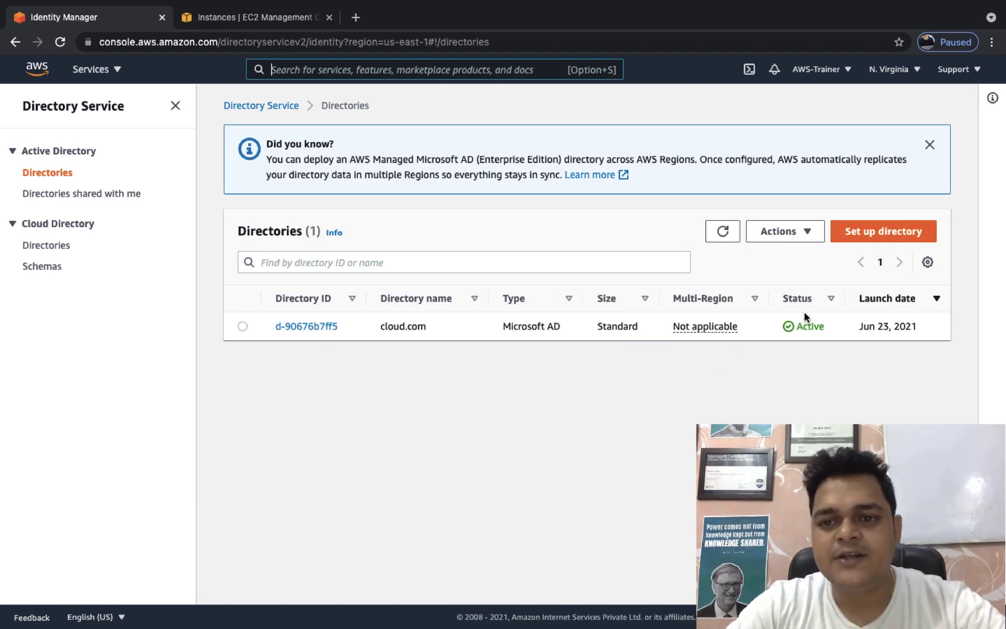
left_click(280, 21)
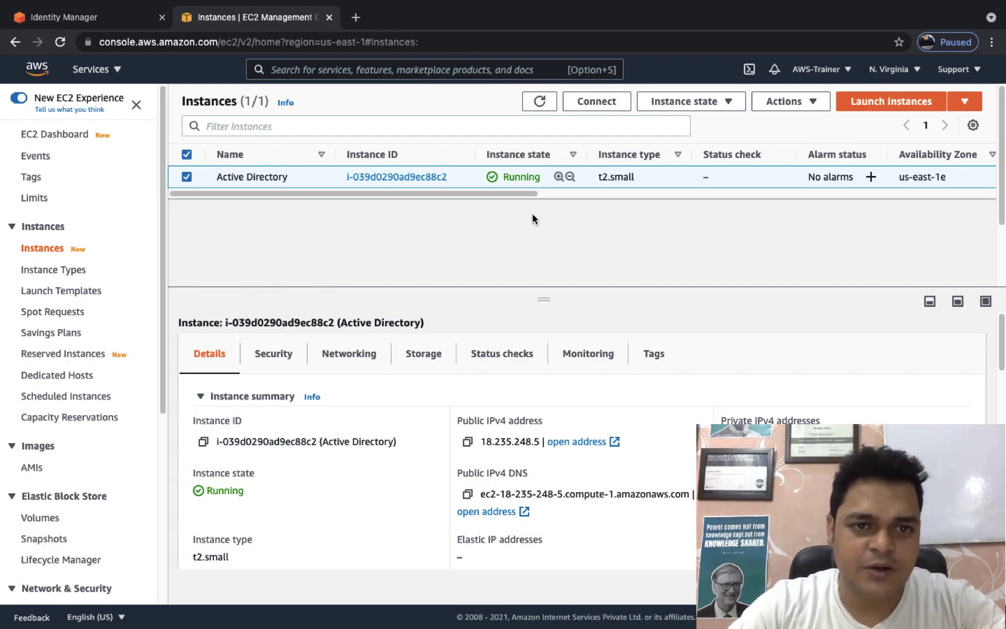
left_click(594, 113)
Open the RDP client's Get password page and try decrypting with ad.pem from the Desktop.
left_click(210, 221)
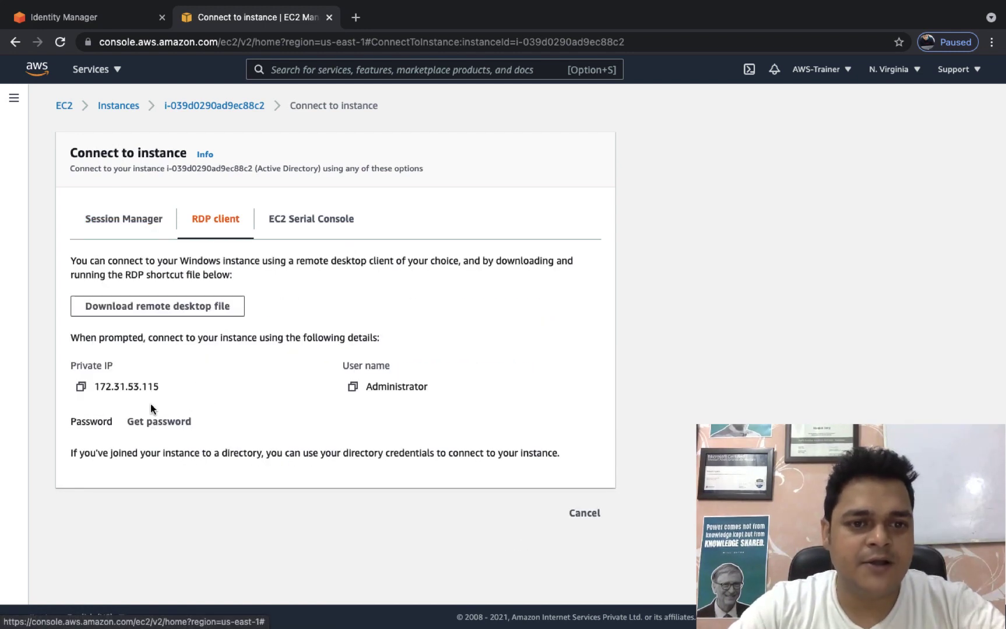
left_click(175, 421)
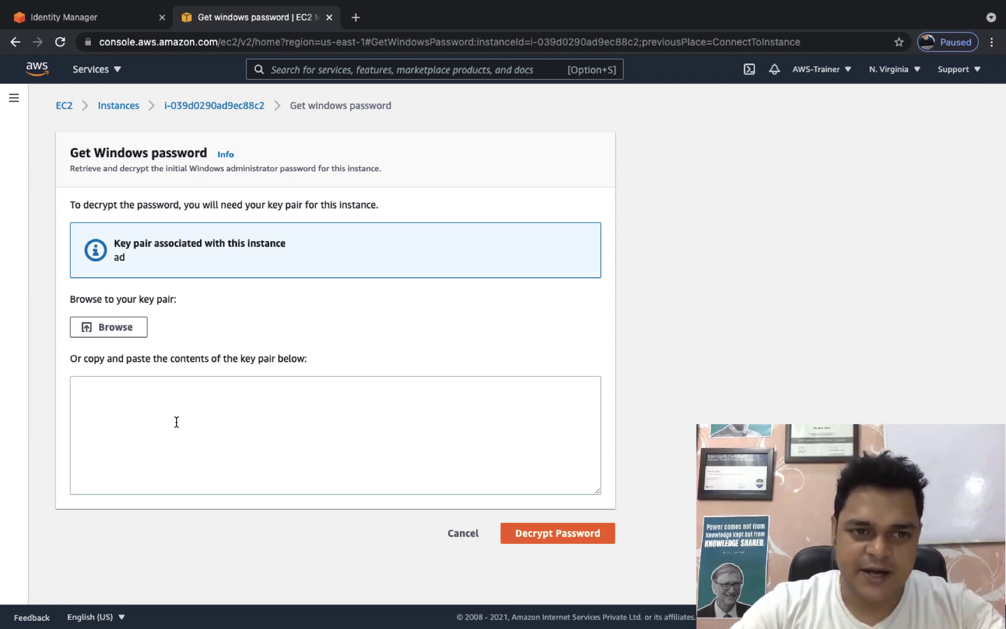
left_click(116, 325)
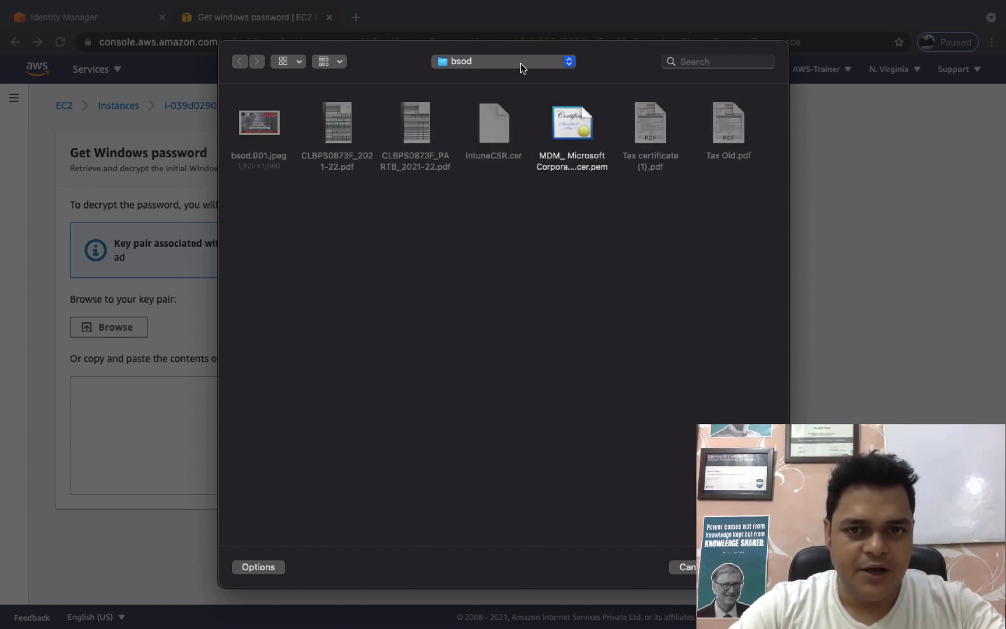
left_click(520, 64)
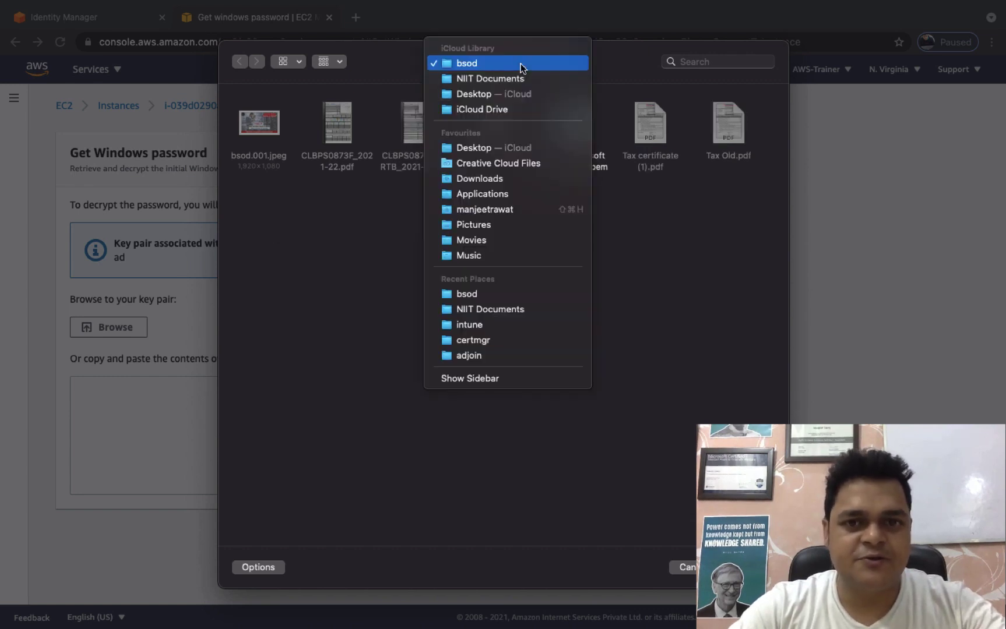
left_click(481, 149)
left_click(707, 63)
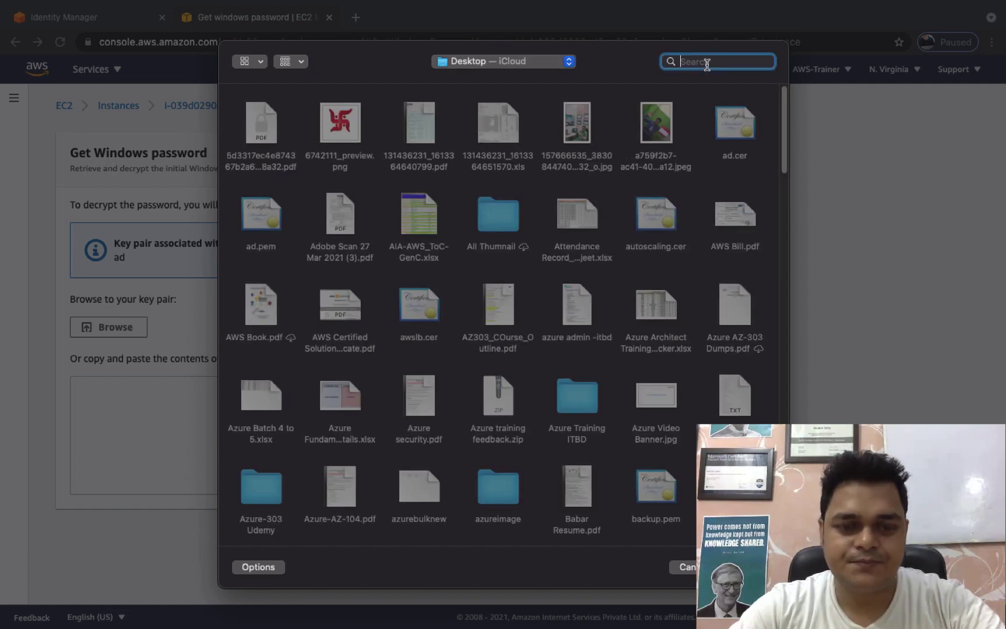
type("ad")
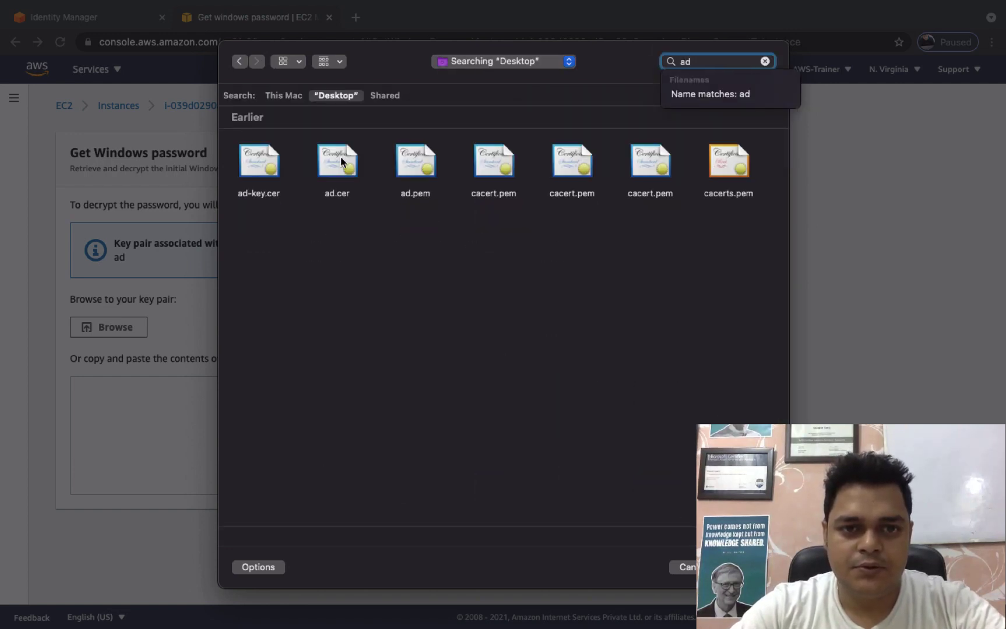
double_click(422, 160)
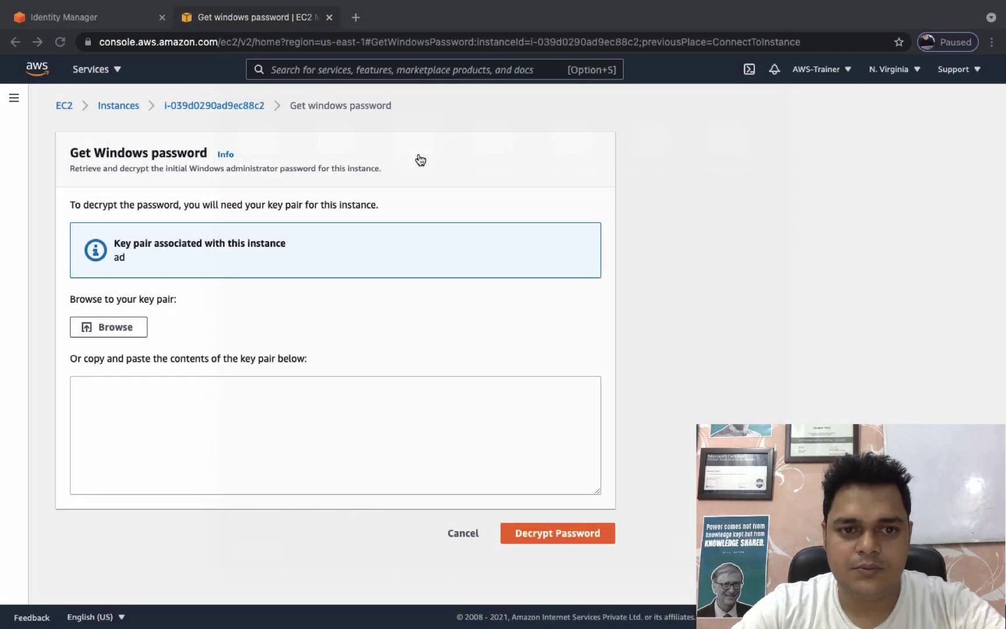
left_click(570, 576)
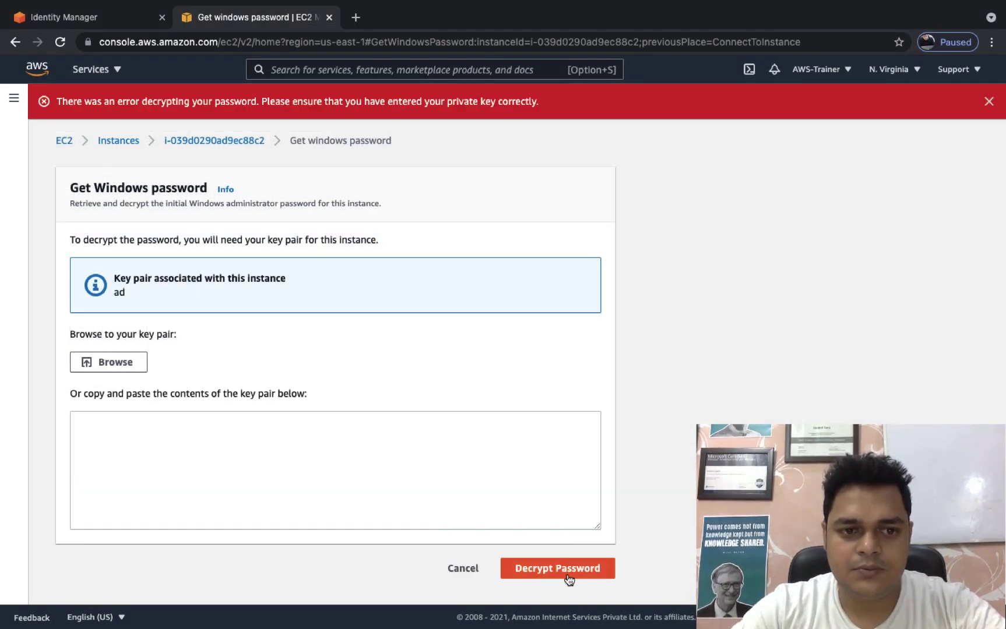
Load ad.cer instead, decrypt the administrator password, and copy it.
left_click(116, 363)
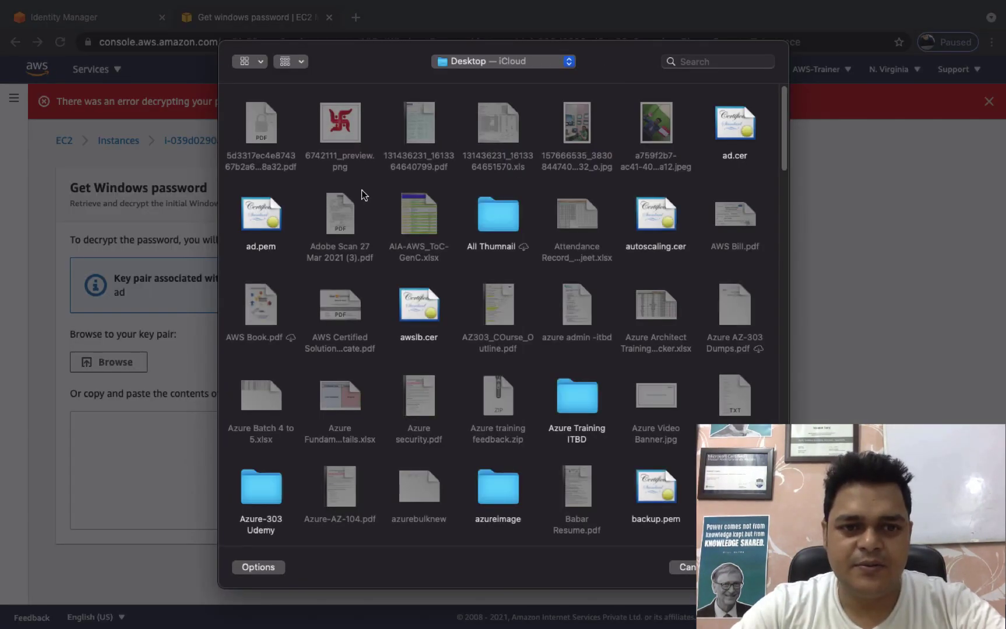
double_click(740, 142)
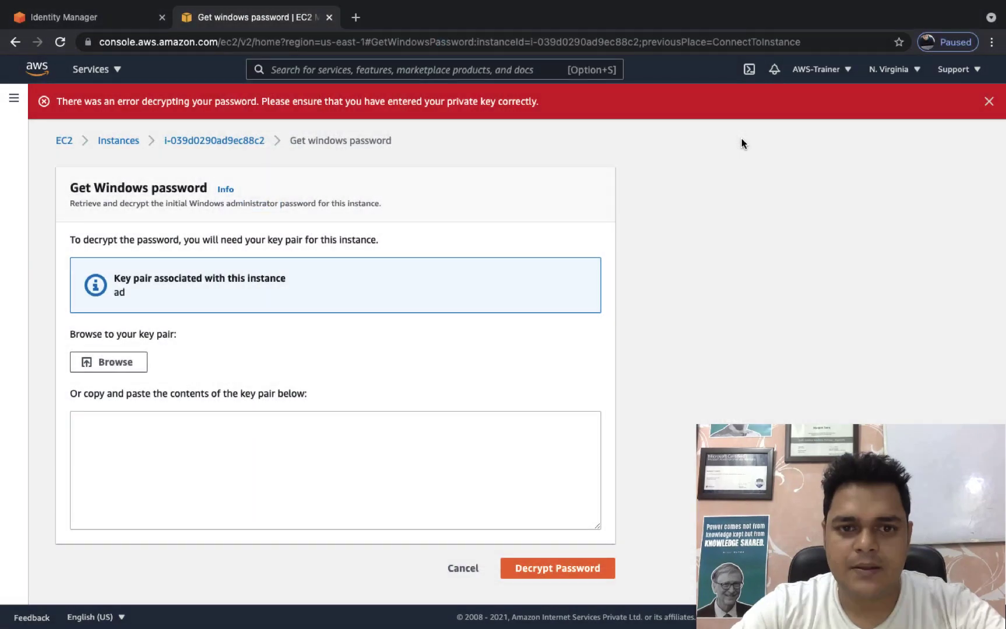
scroll(550, 565, "down", 5)
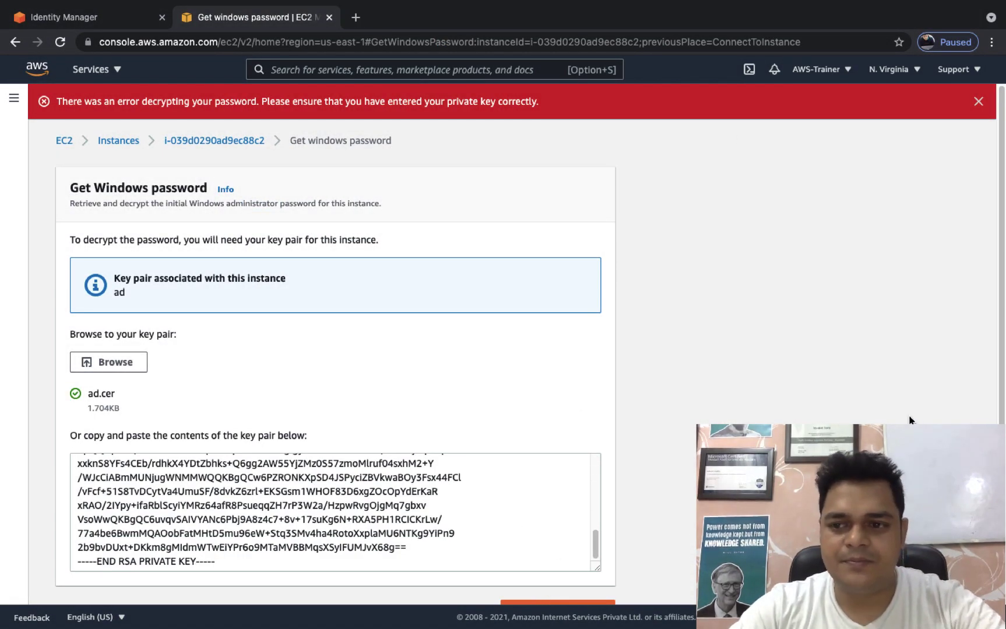
scroll(991, 391, "down", 1)
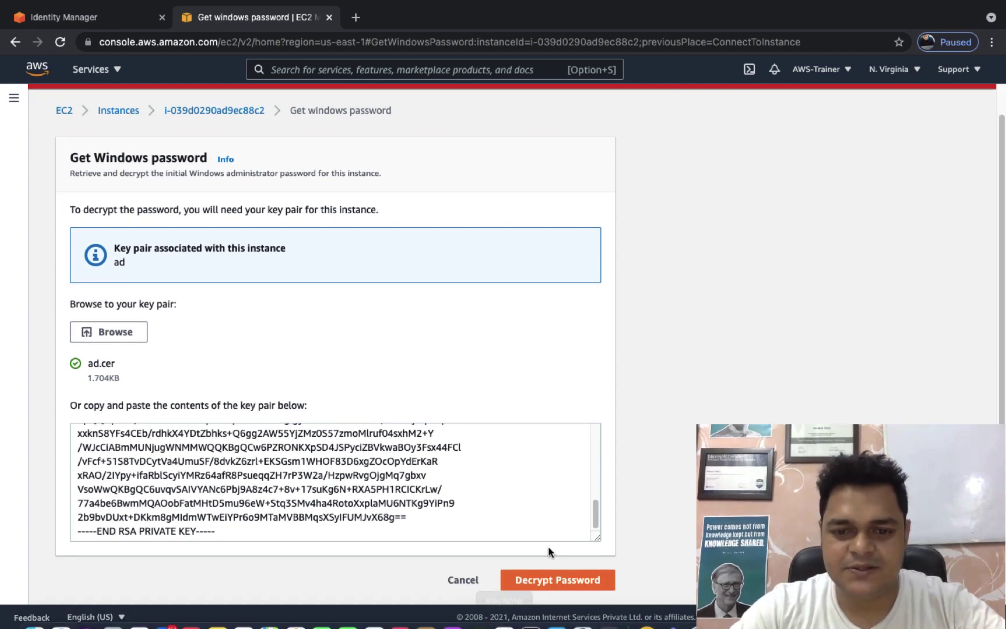
left_click(552, 578)
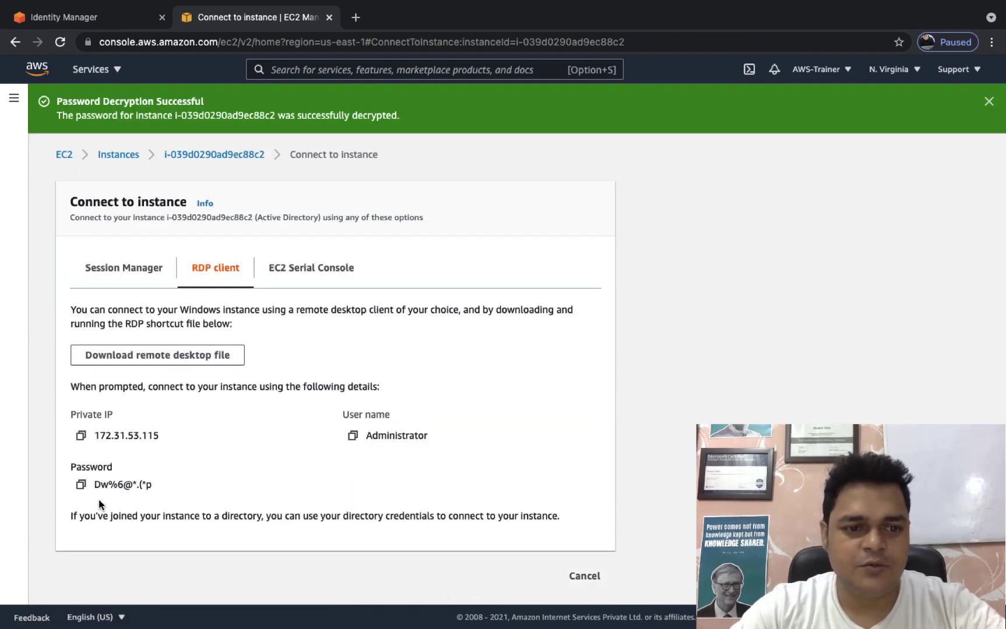
left_click(81, 484)
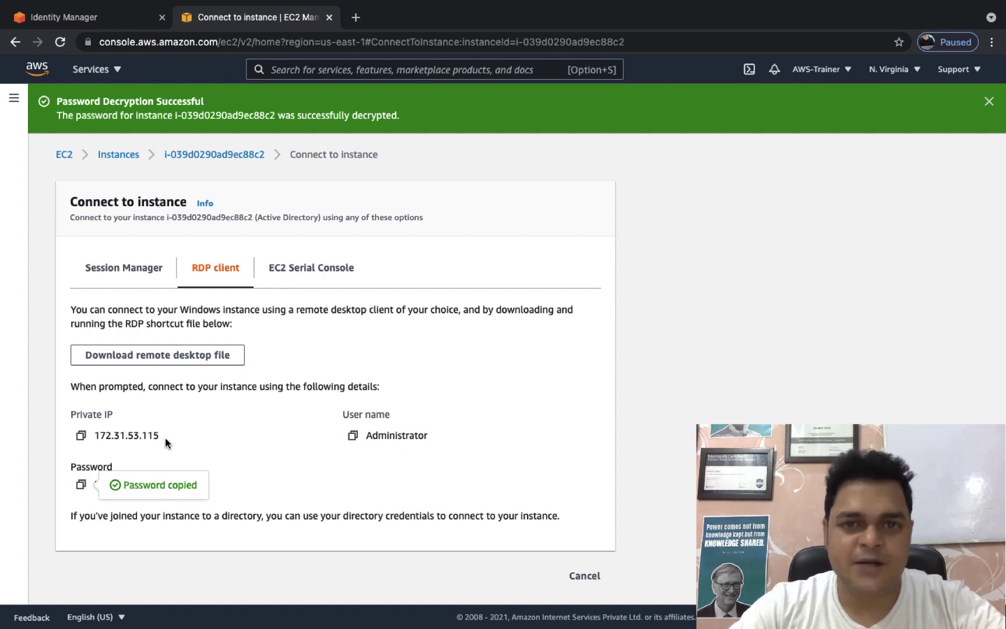
key("ctrl+Left")
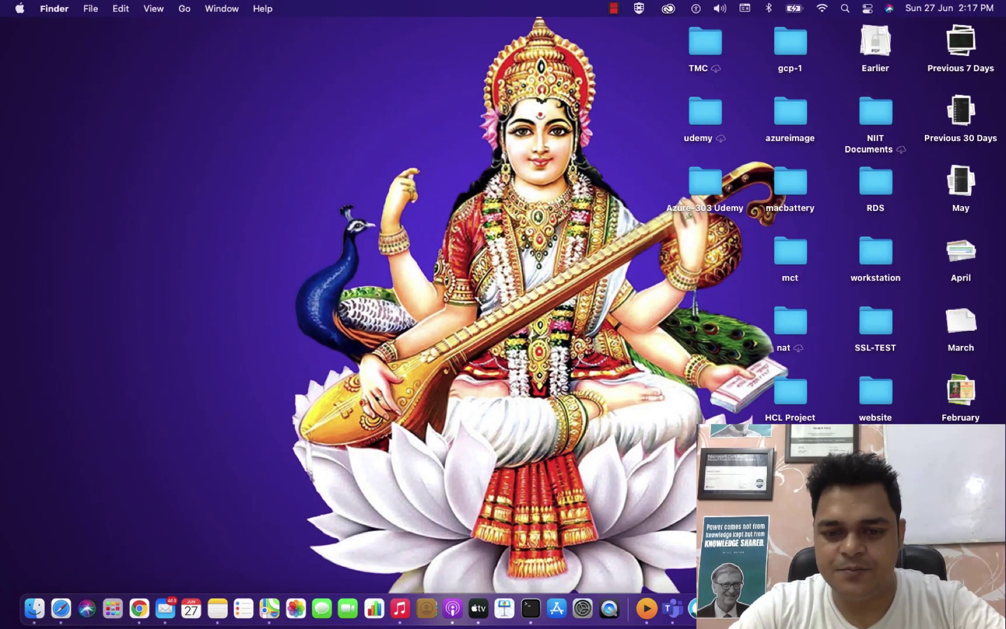
Launch Microsoft Remote Desktop and edit the AWS-VM connection's settings and stored password.
key("super+space")
type("re")
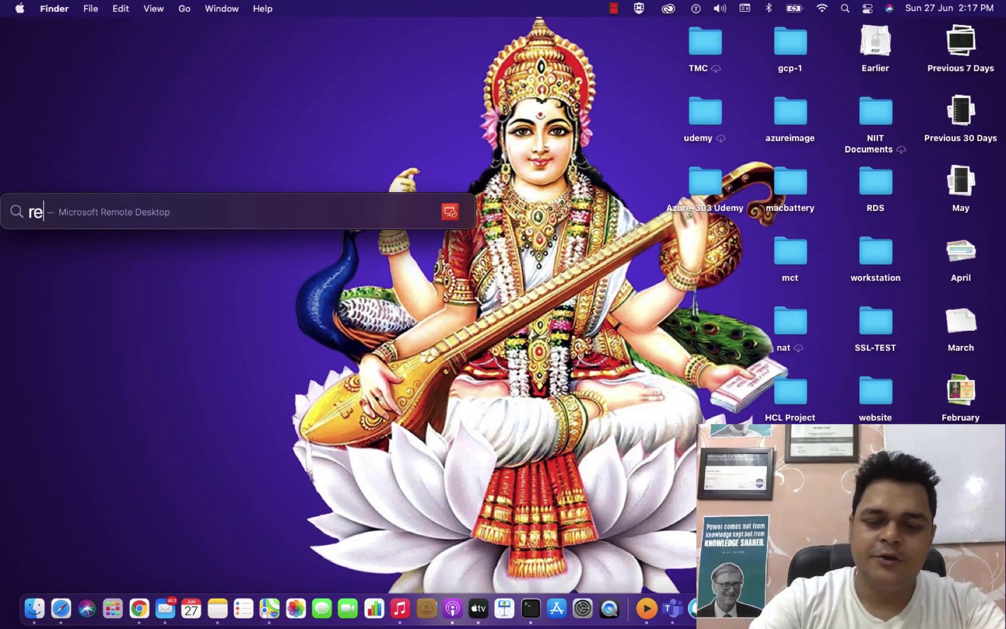
type("mot")
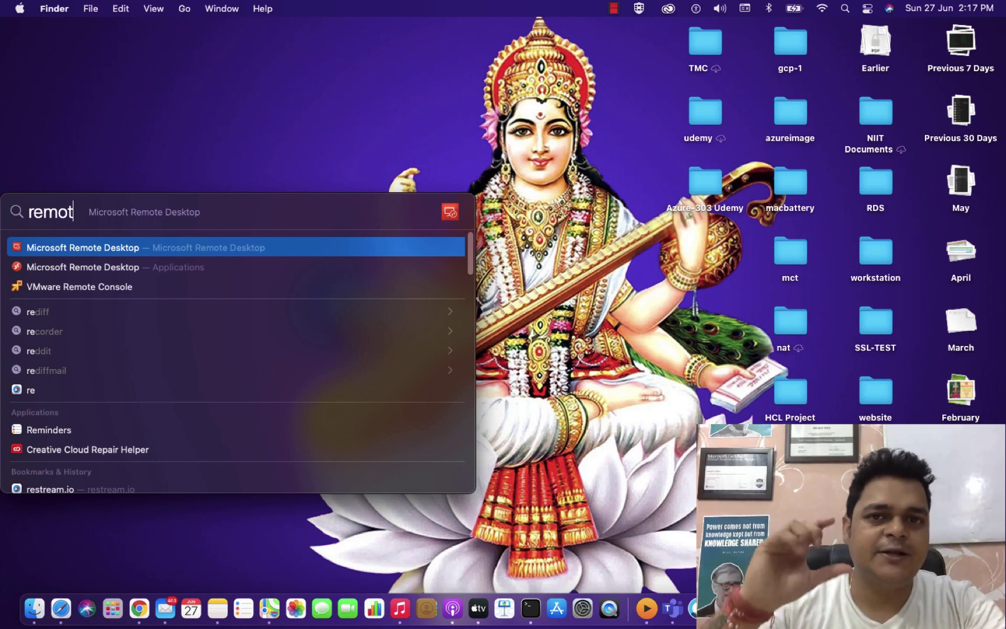
key("Return")
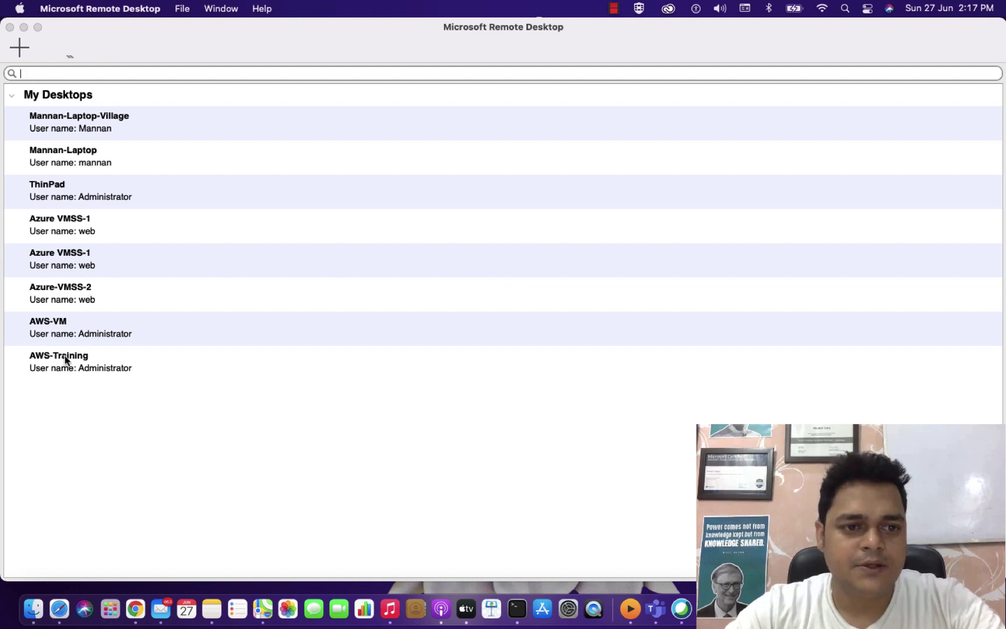
right_click(67, 335)
left_click(95, 350)
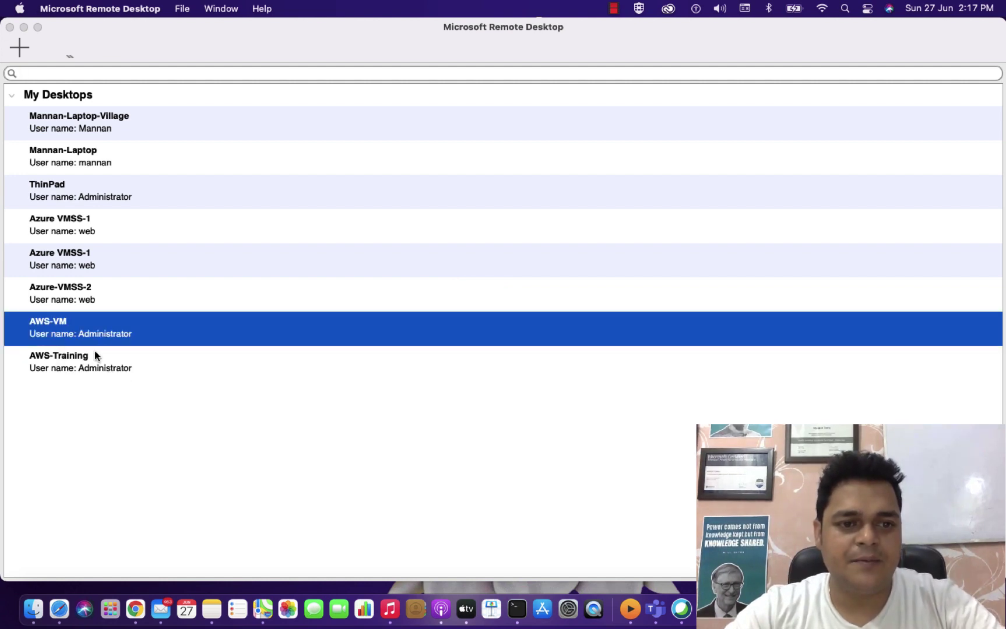
double_click(402, 366)
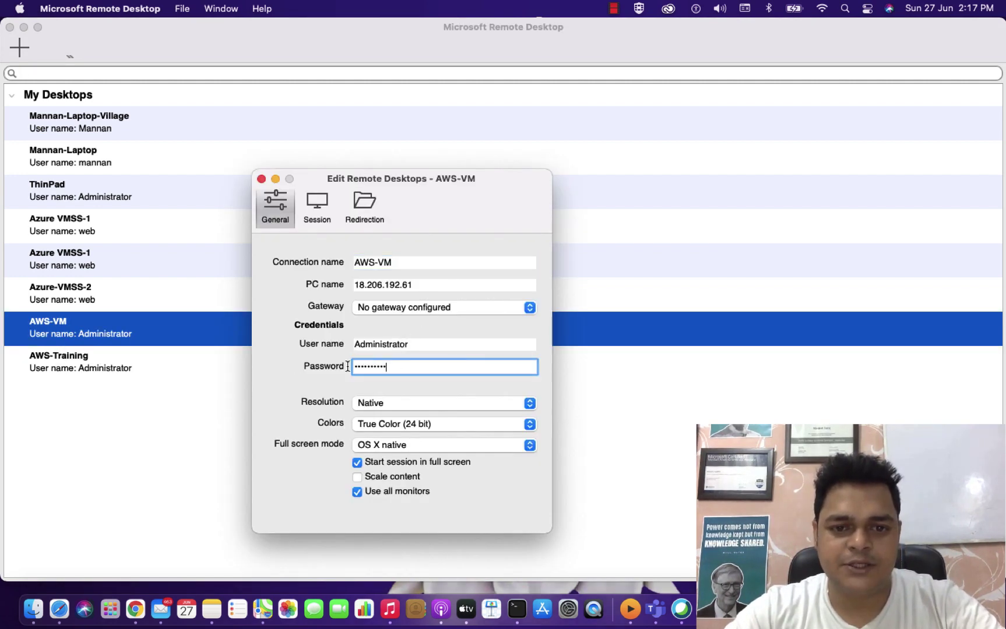
Copy the Active Directory instance's public IPv4 address from the EC2 Instances list.
key("ctrl+Right")
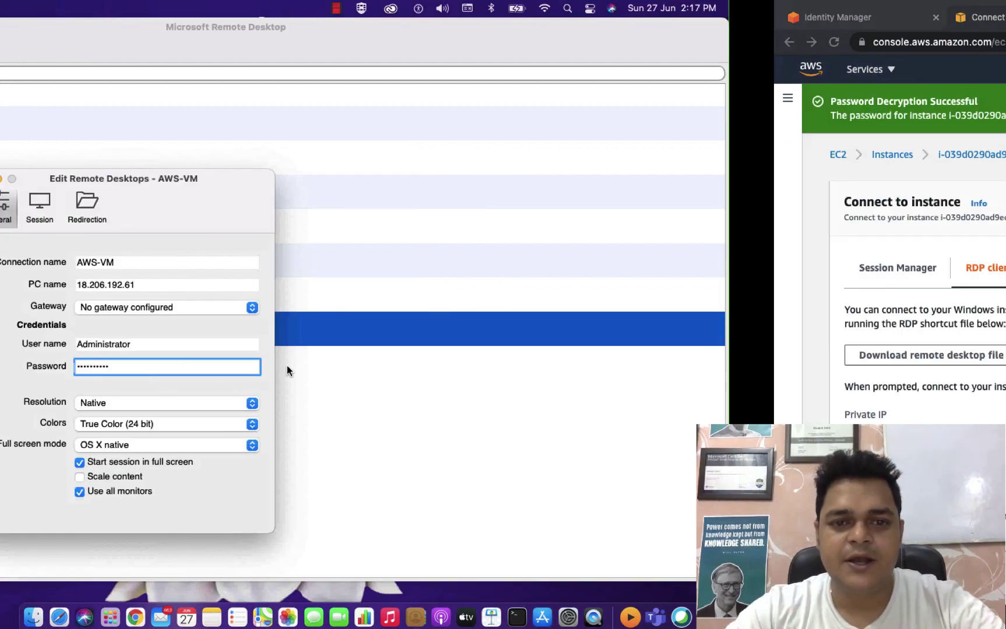
left_click(140, 270)
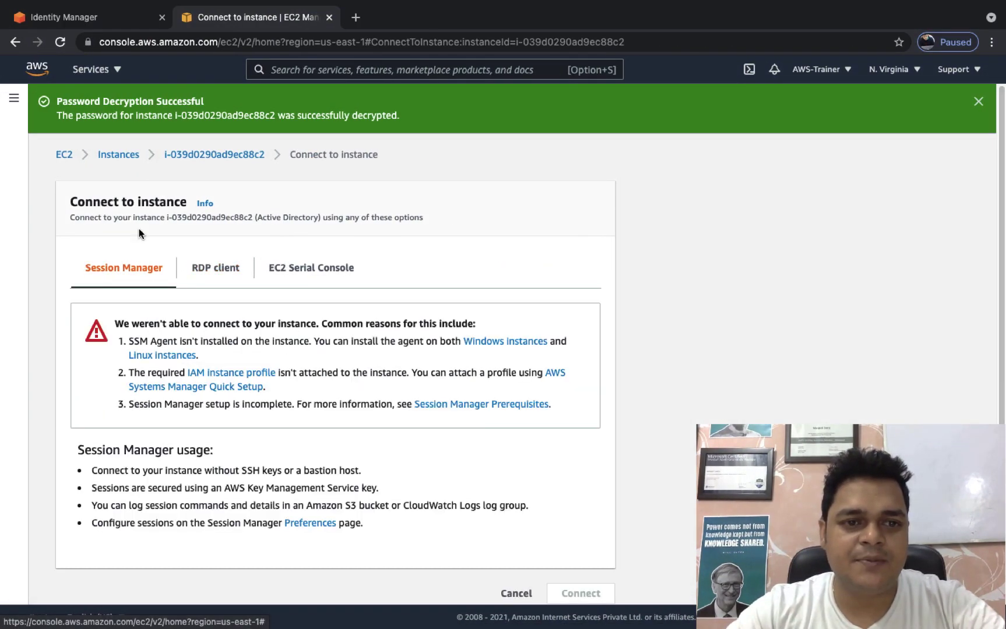
left_click(118, 163)
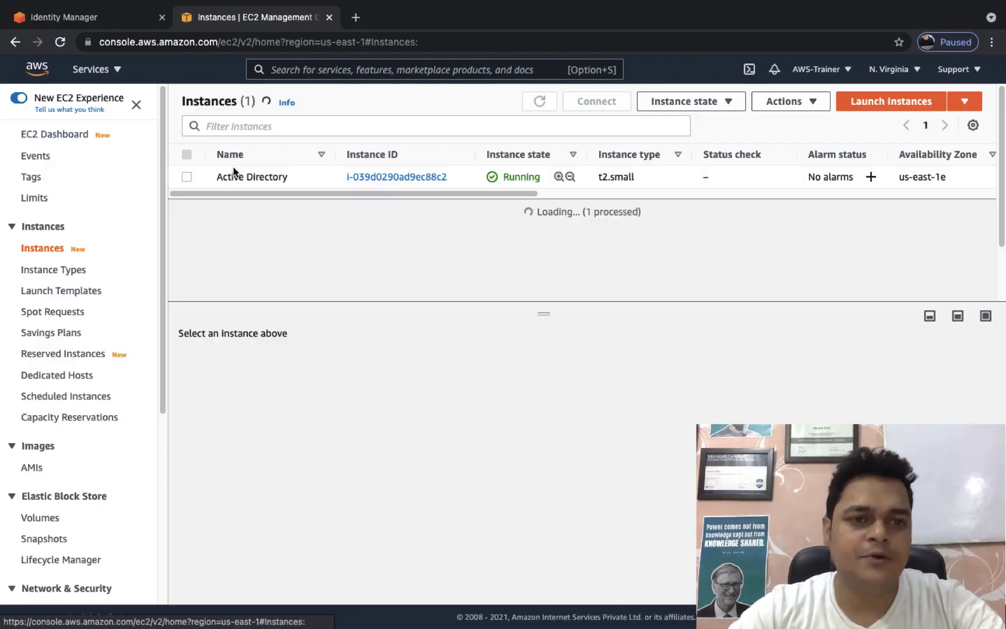
left_click(185, 176)
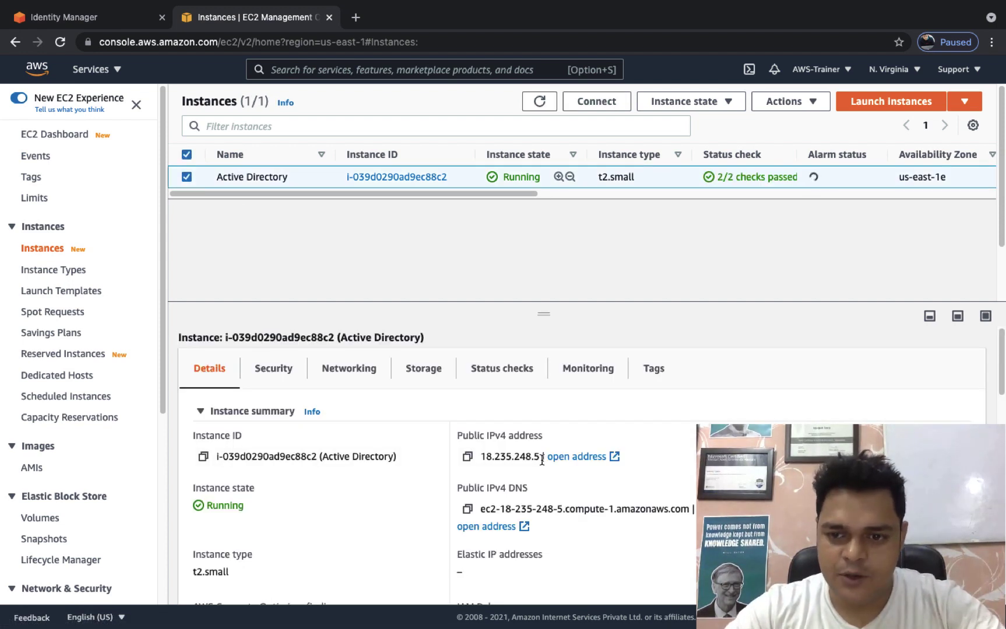
left_click(467, 457)
Replace AWS-VM's PC name with 18.235.248.5 and start a remote session to it.
key("ctrl+Left")
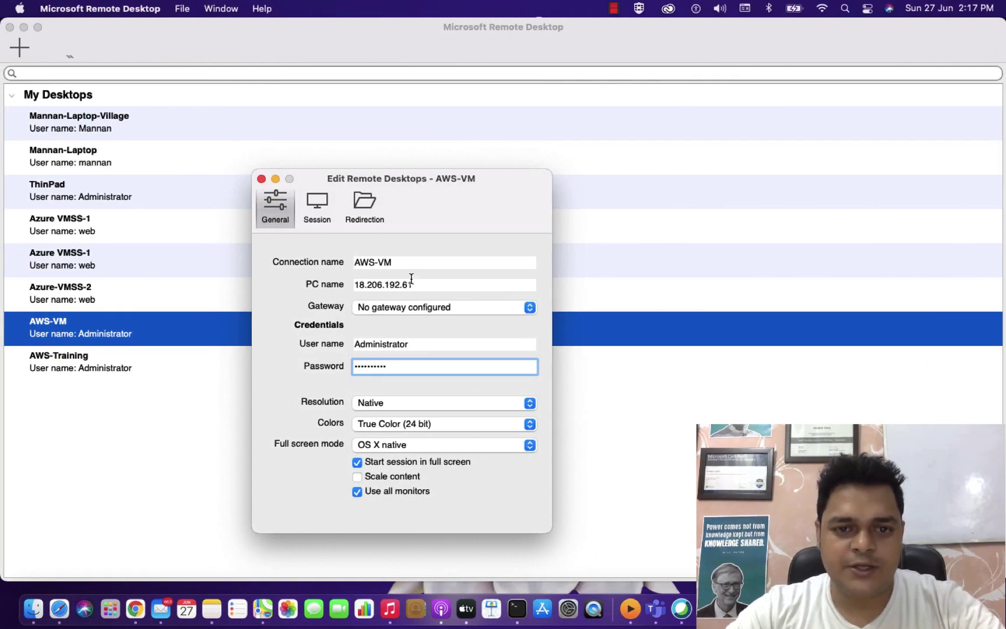
triple_click(411, 279)
key("super+v")
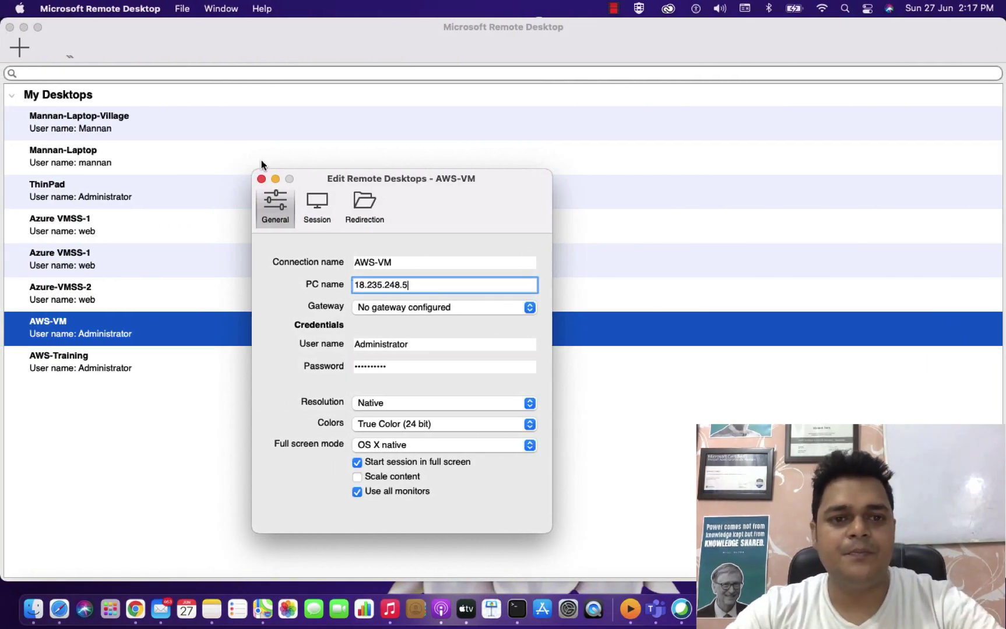
left_click(262, 179)
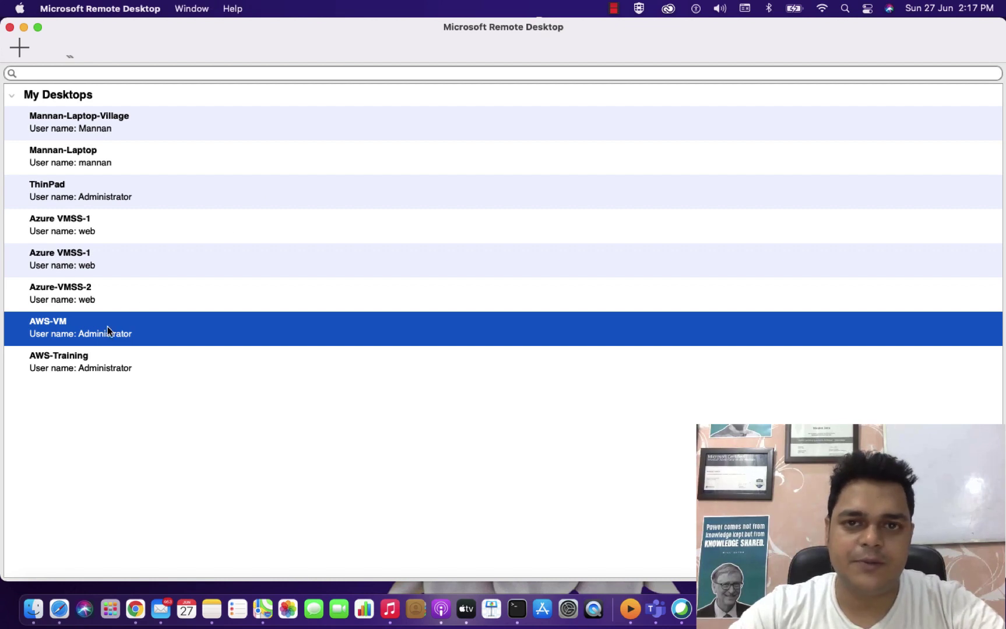
double_click(107, 330)
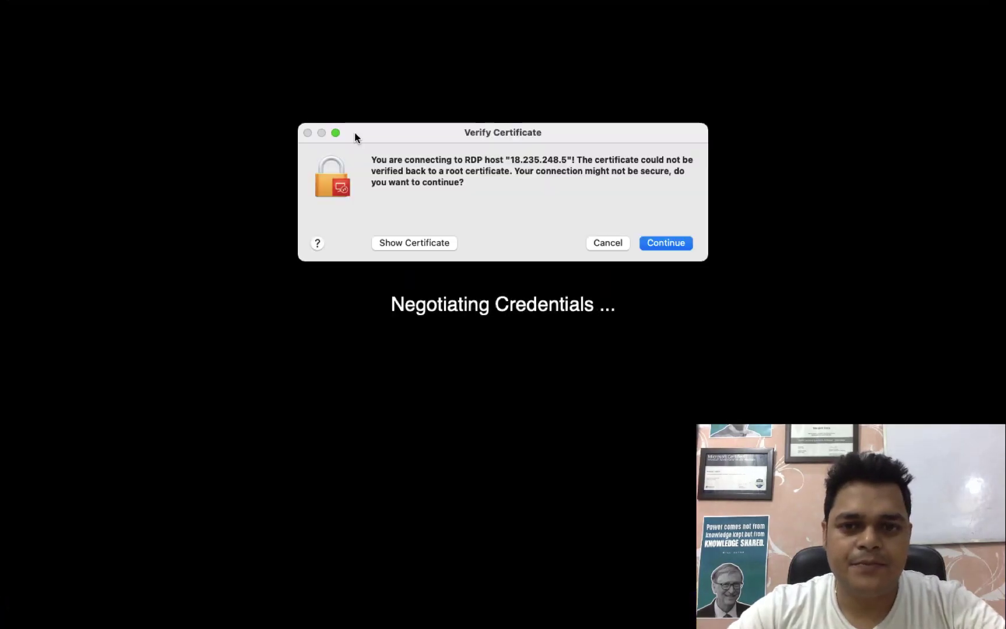
Accept the unverified certificate to reach the Windows desktop, then open the Directory Service directories list.
left_click(652, 242)
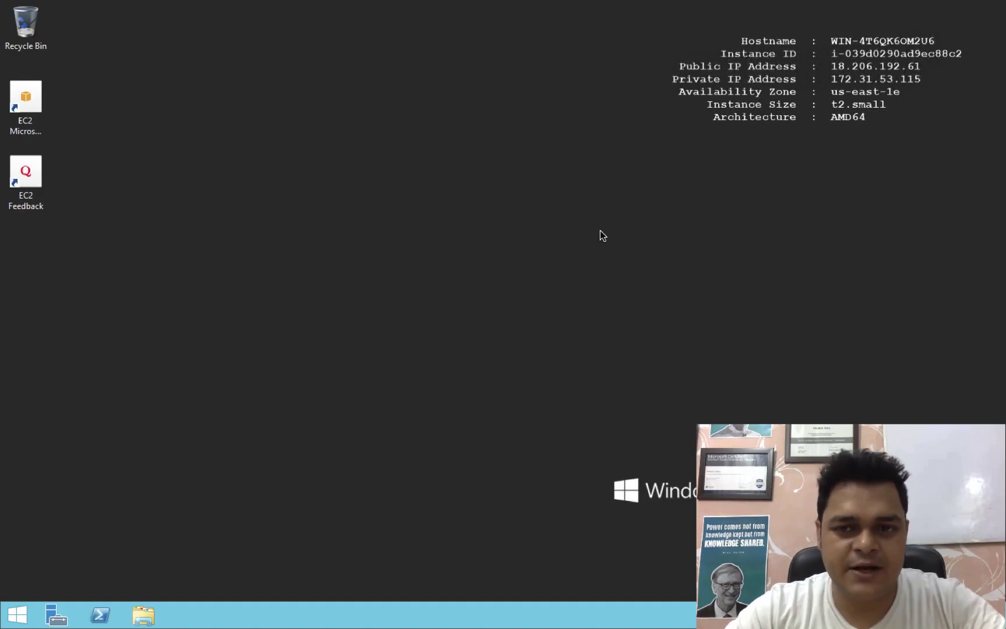
key("ctrl+Right")
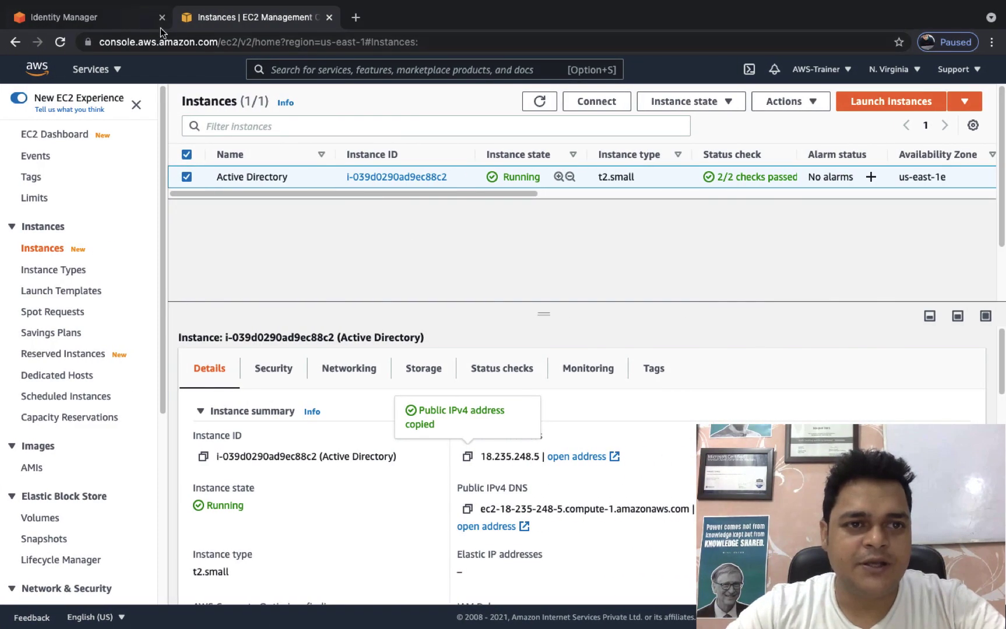
left_click(139, 27)
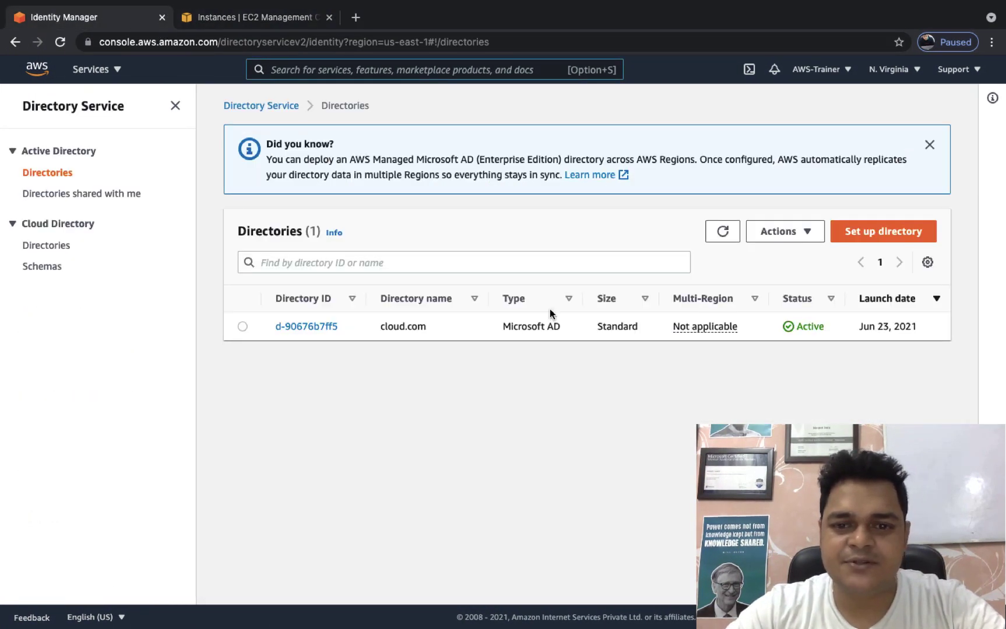
Open directory d-90676b7ff5 and read its DNS addresses 172.31.95.50 and 172.31.69.95.
left_click(316, 328)
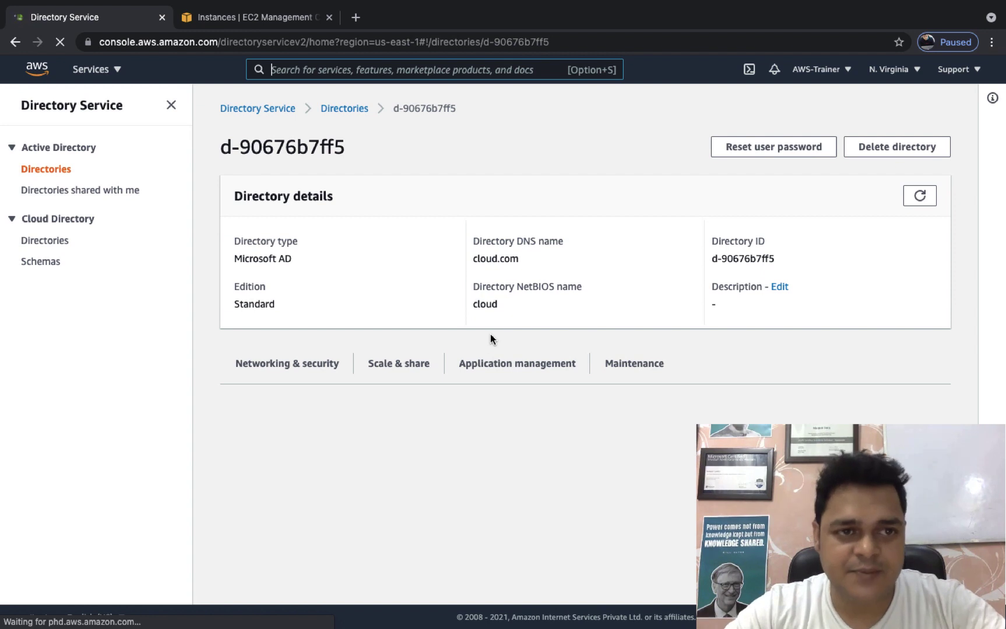
scroll(490, 334, "down", 3)
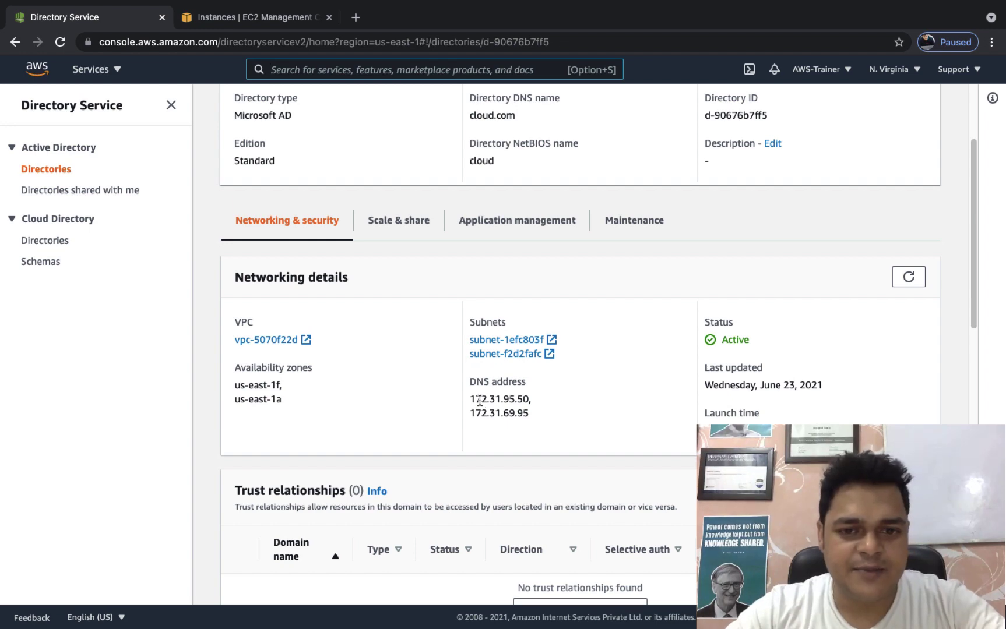
key("super+Tab")
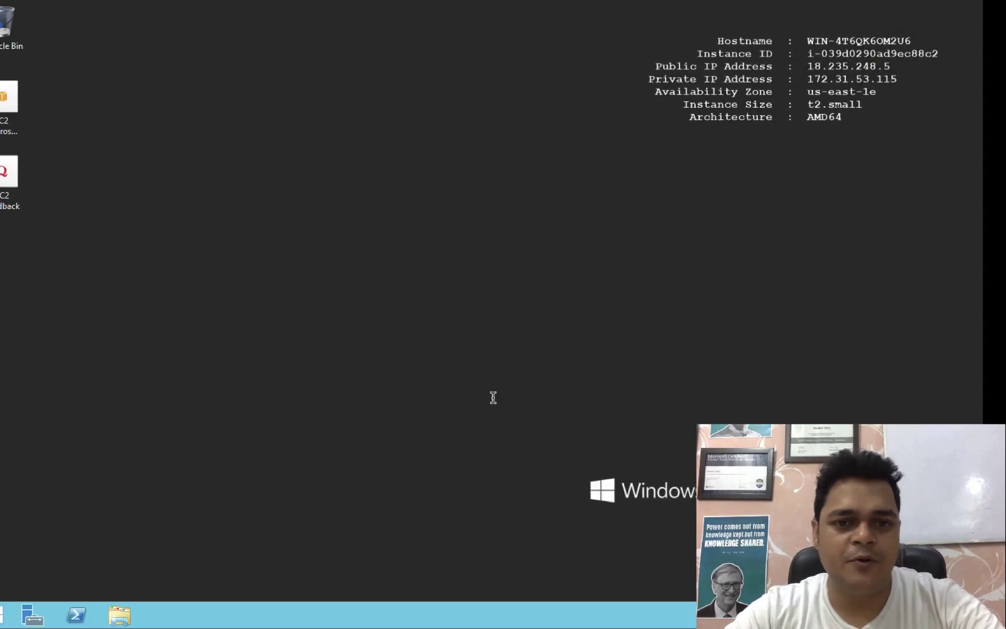
Open the Ethernet 2 adapter's IPv4 properties via ncpa.cpl.
key("super+r")
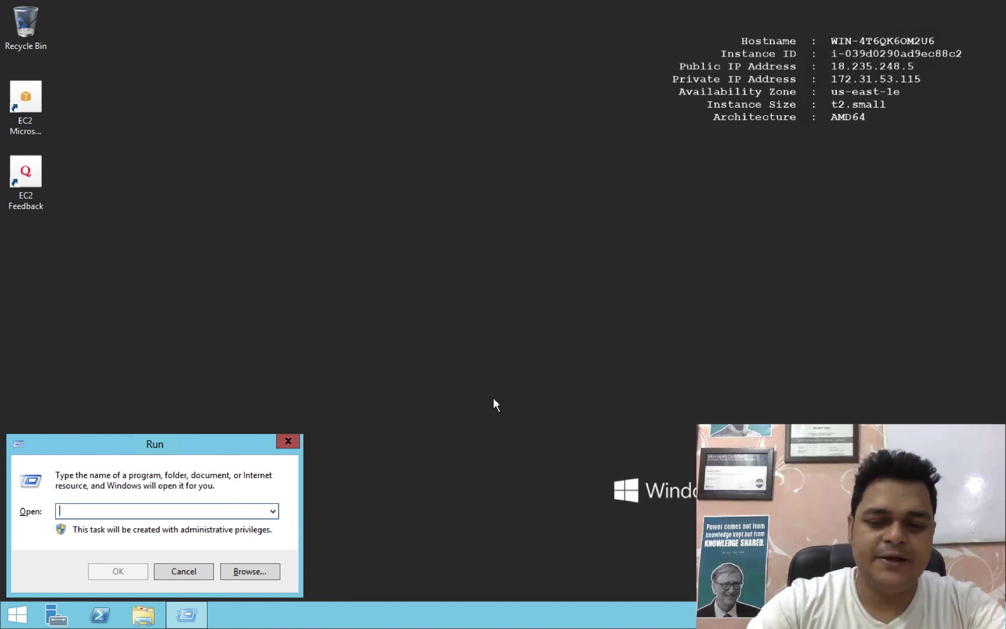
type("ncpa.cp")
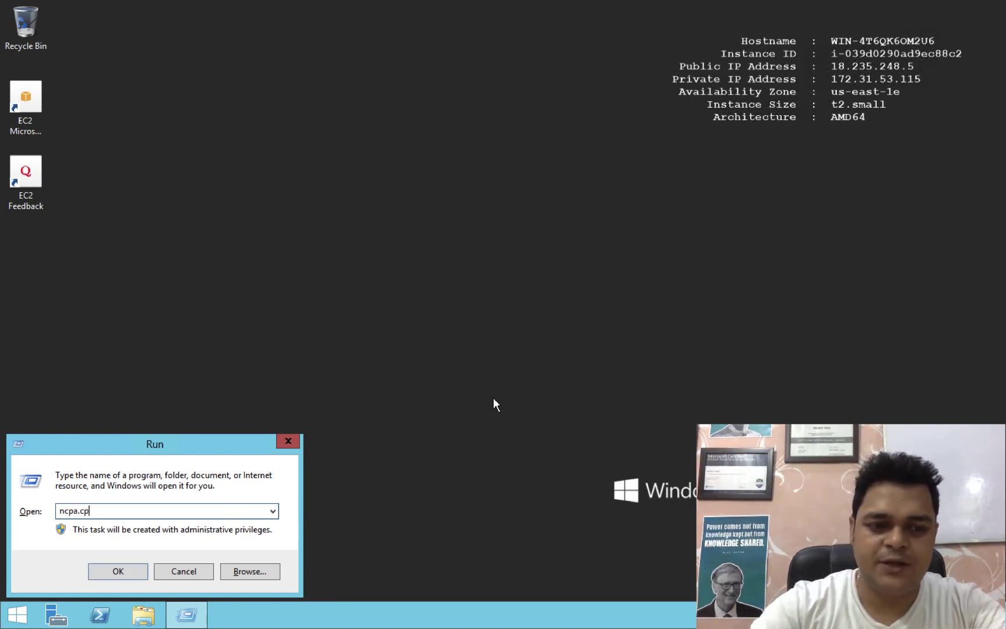
type("l")
key("Return")
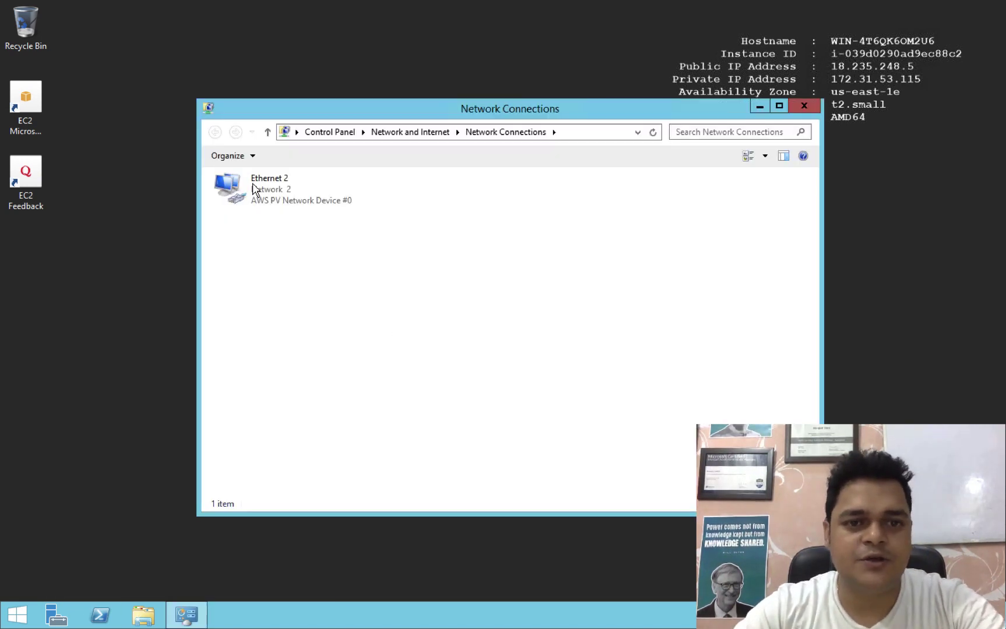
right_click(254, 182)
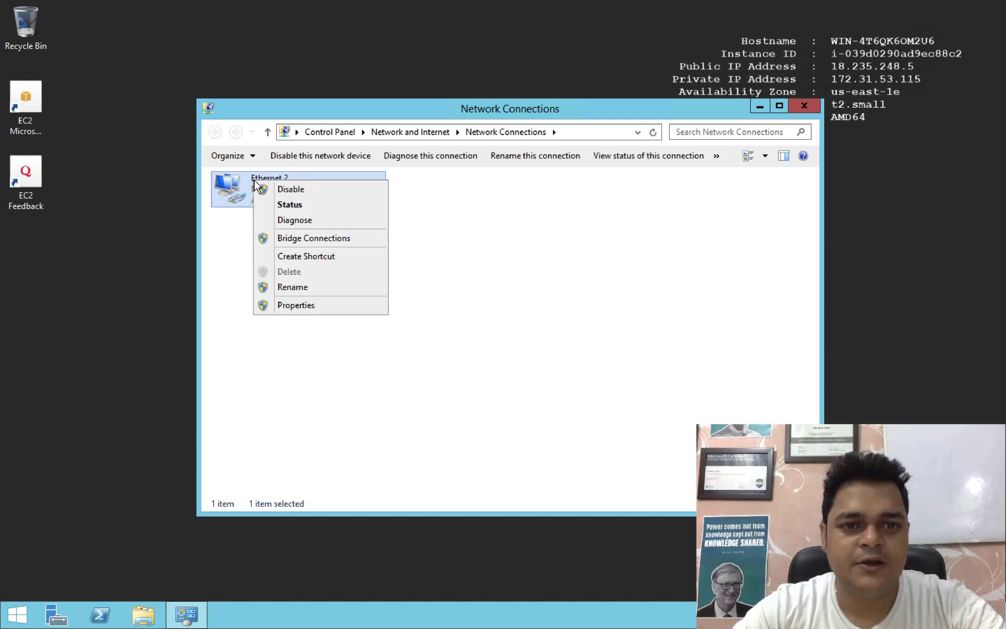
left_click(298, 307)
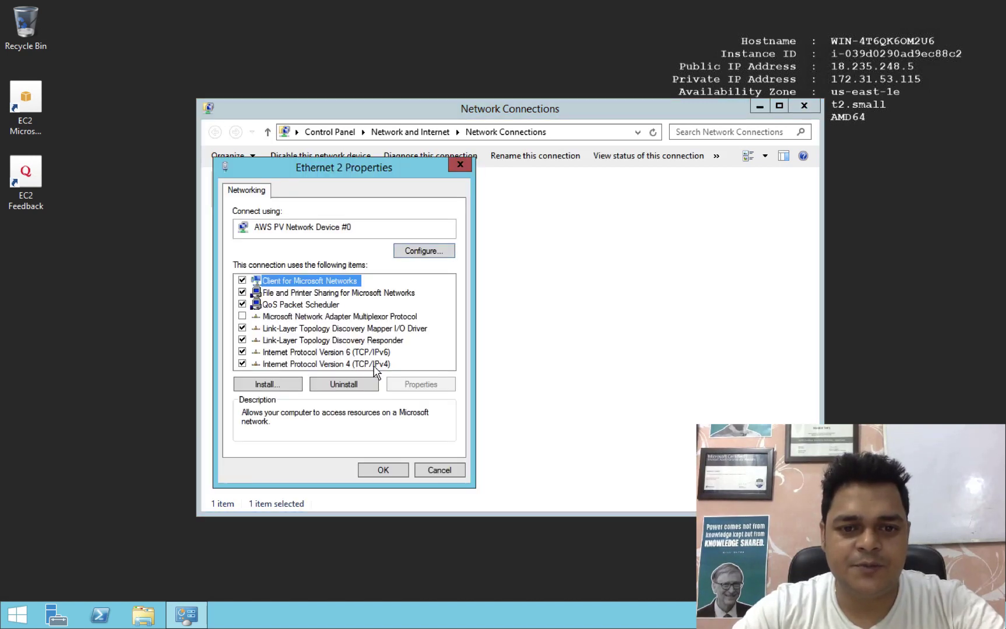
double_click(372, 365)
Set the preferred and alternate DNS servers to 172.31.95.50 and 172.31.69.95.
left_click(284, 417)
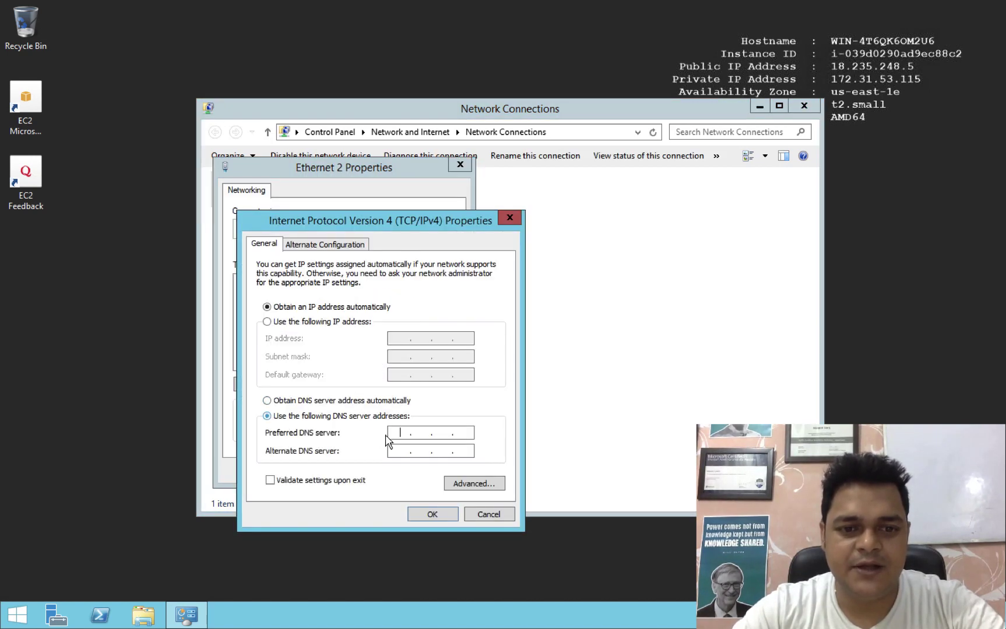
left_click(394, 429)
type("172.")
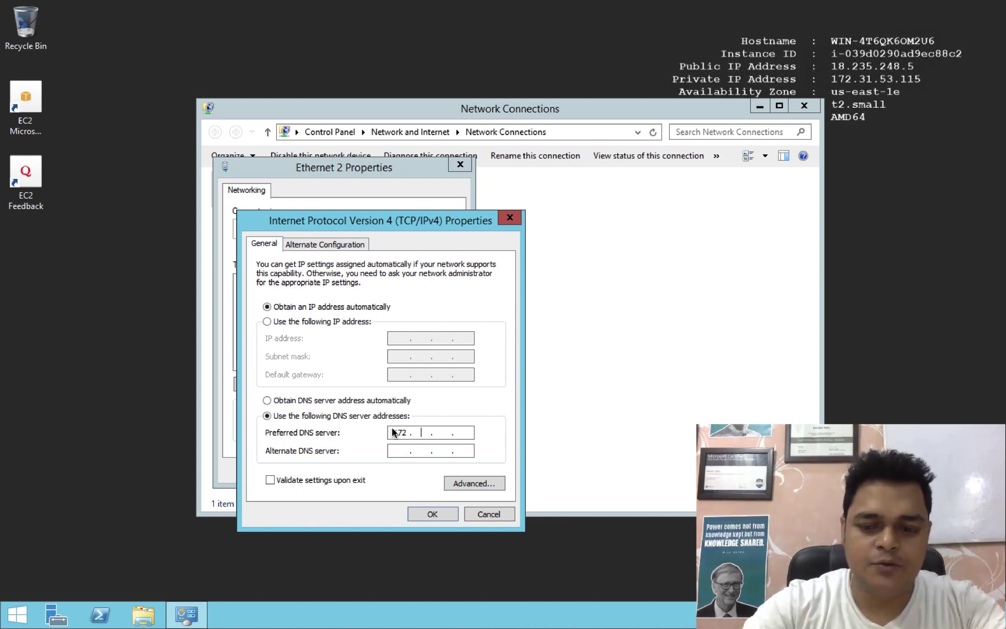
type("31")
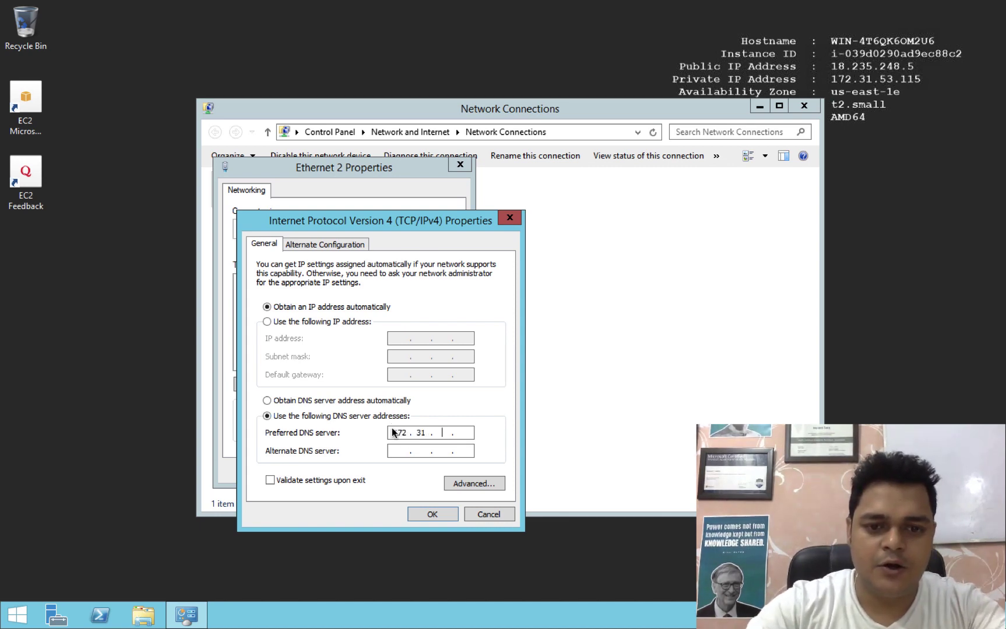
key("ctrl+Right")
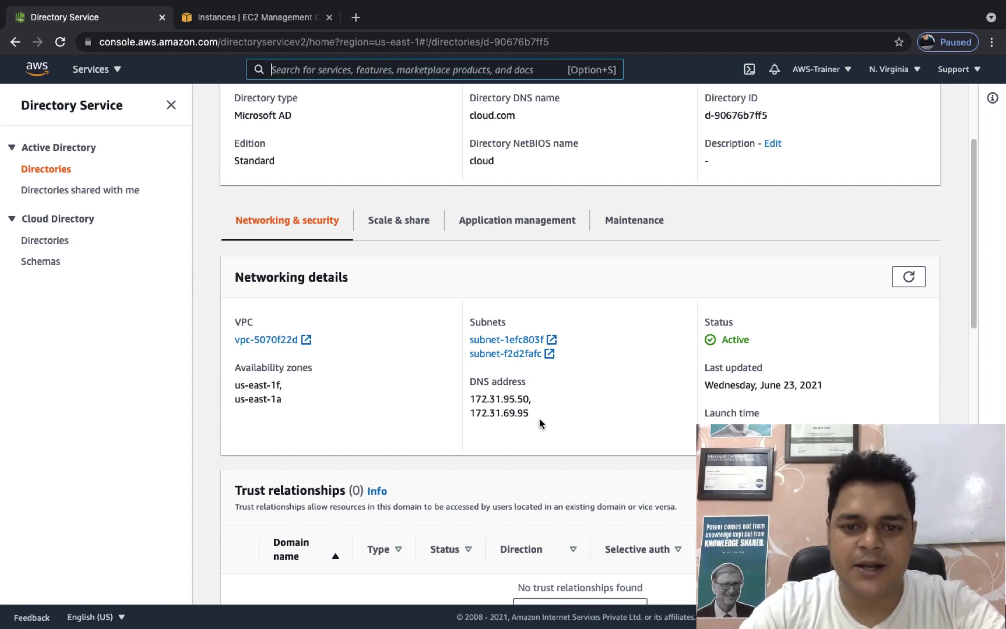
key("ctrl+Left")
type("95")
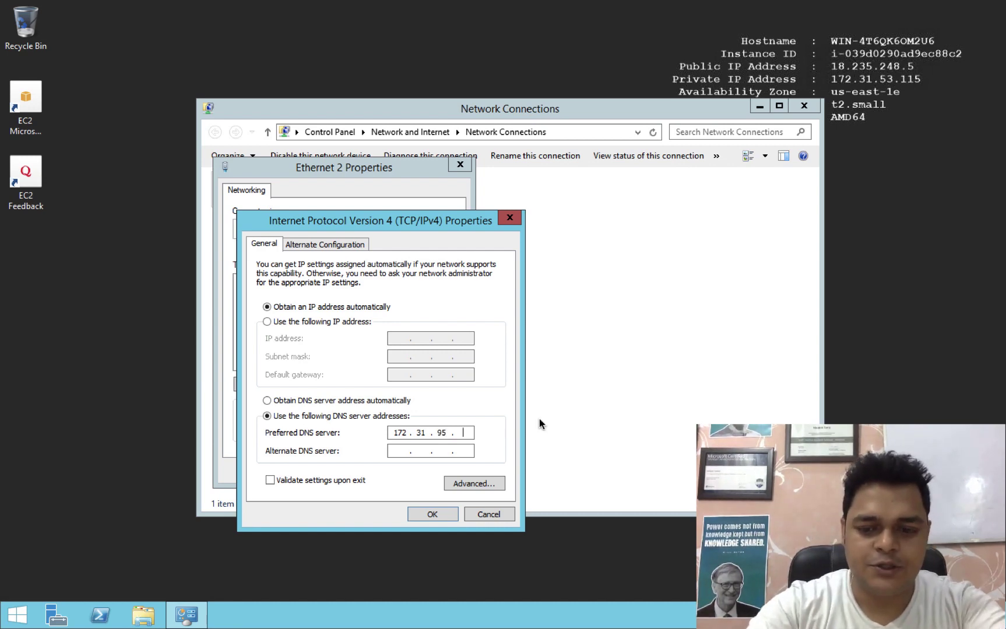
type(".50")
key("Tab")
key("ctrl+Right")
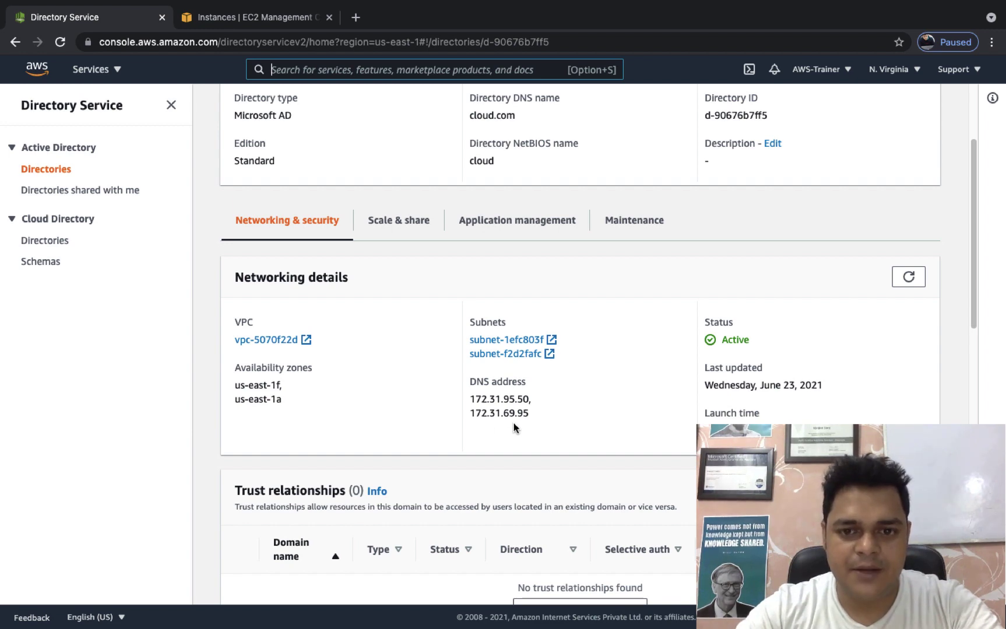
key("ctrl+Left")
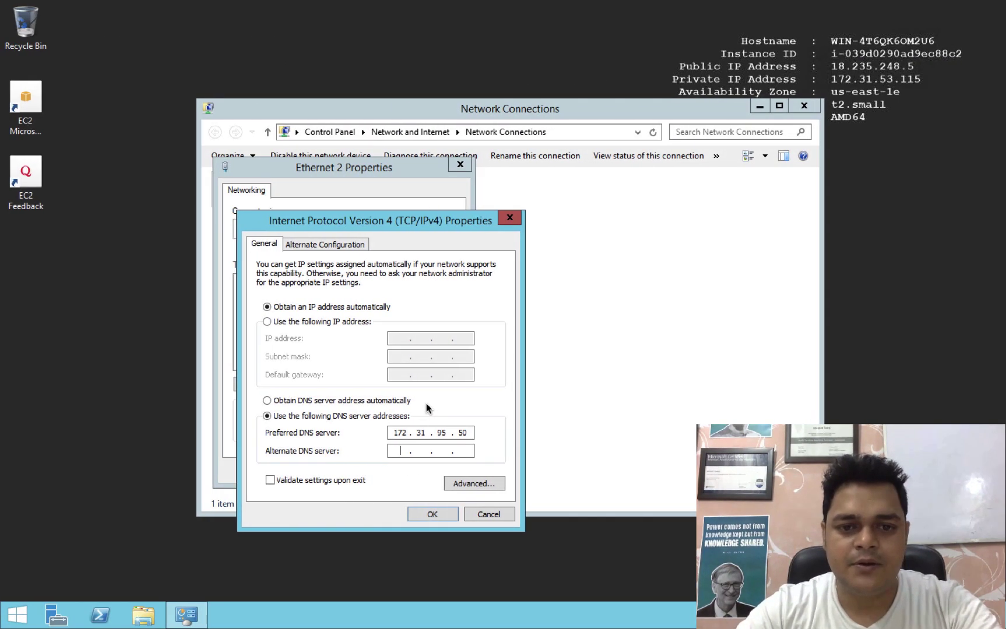
type("17")
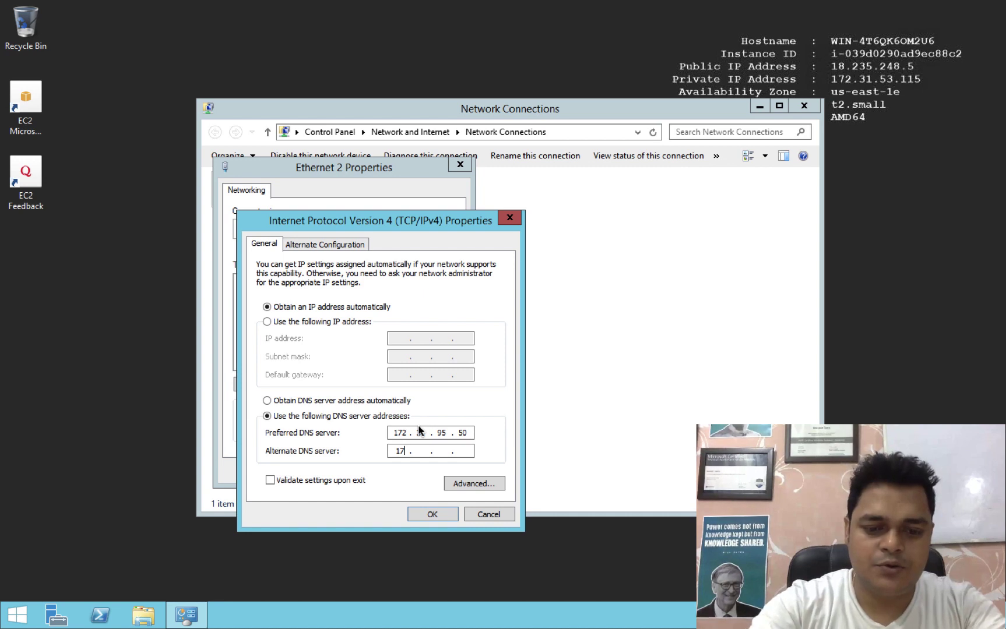
type("2 . 31 ")
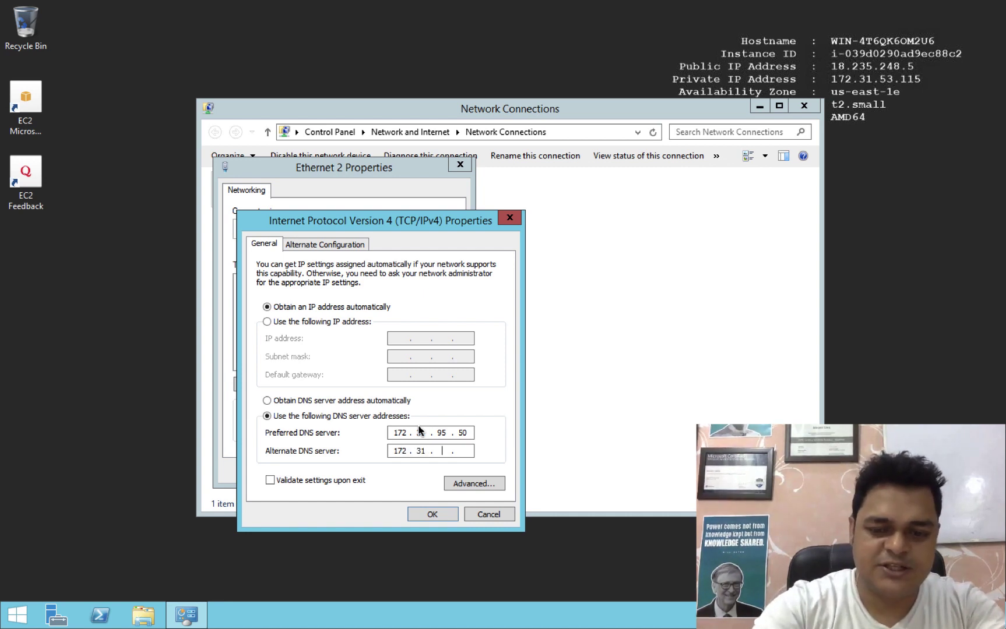
type(". 69 .")
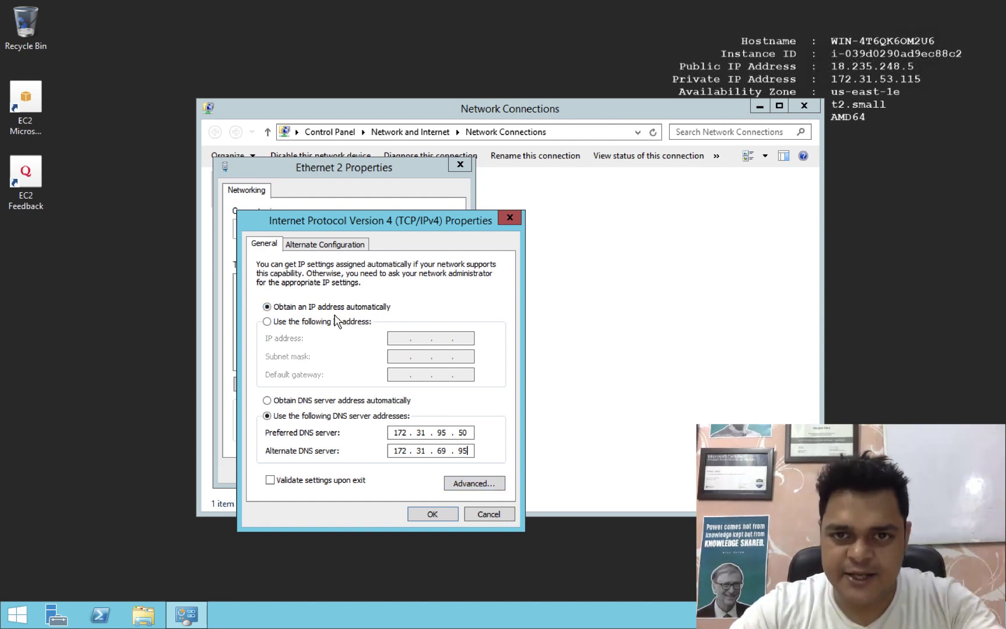
left_click(433, 514)
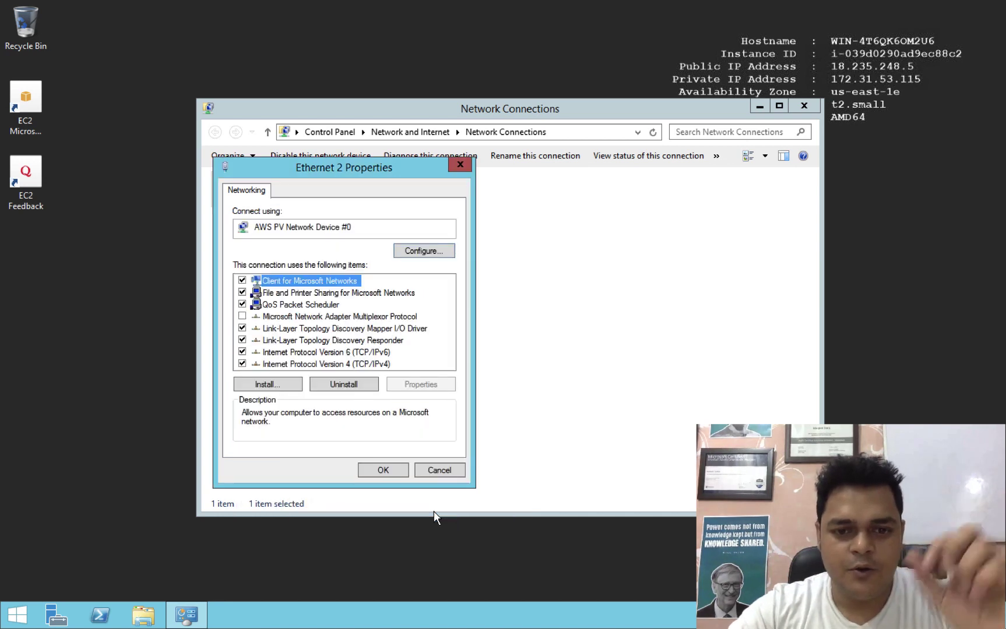
Apply the adapter properties, close Network Connections, and refresh the desktop twice.
left_click(382, 470)
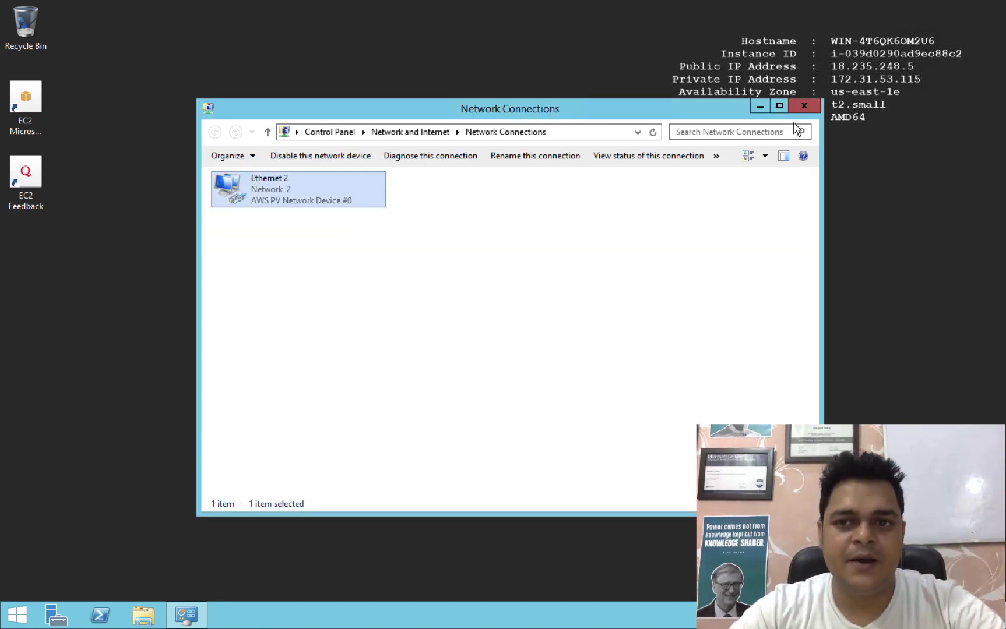
left_click(804, 107)
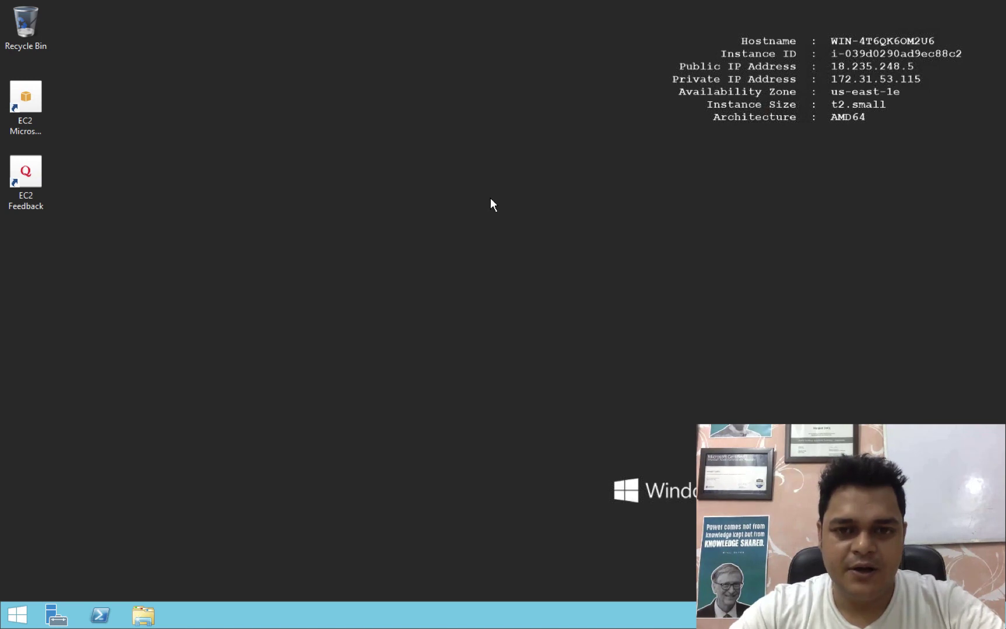
right_click(465, 188)
left_click(514, 228)
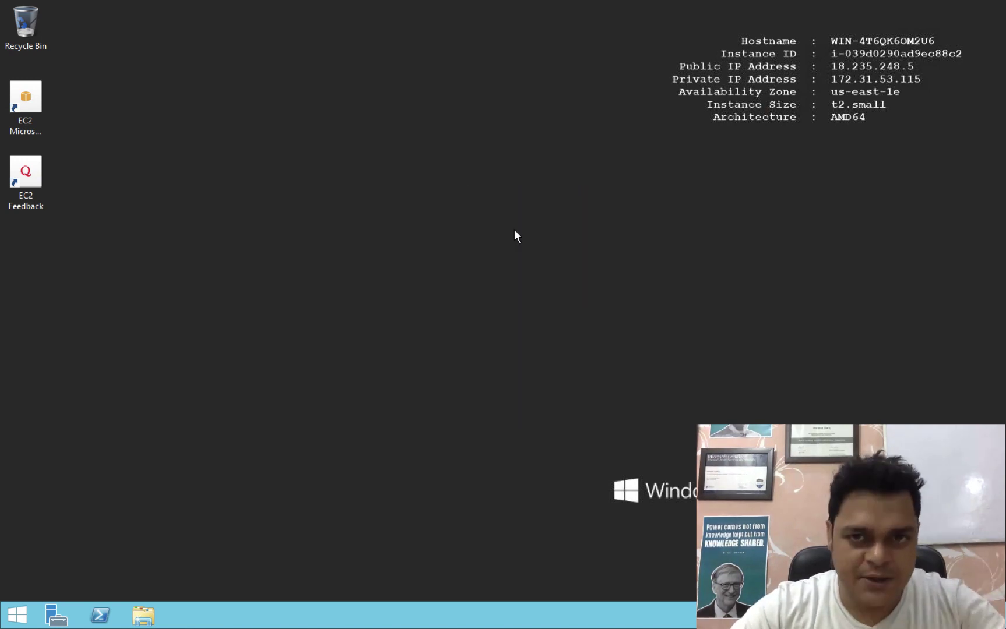
right_click(515, 228)
left_click(559, 267)
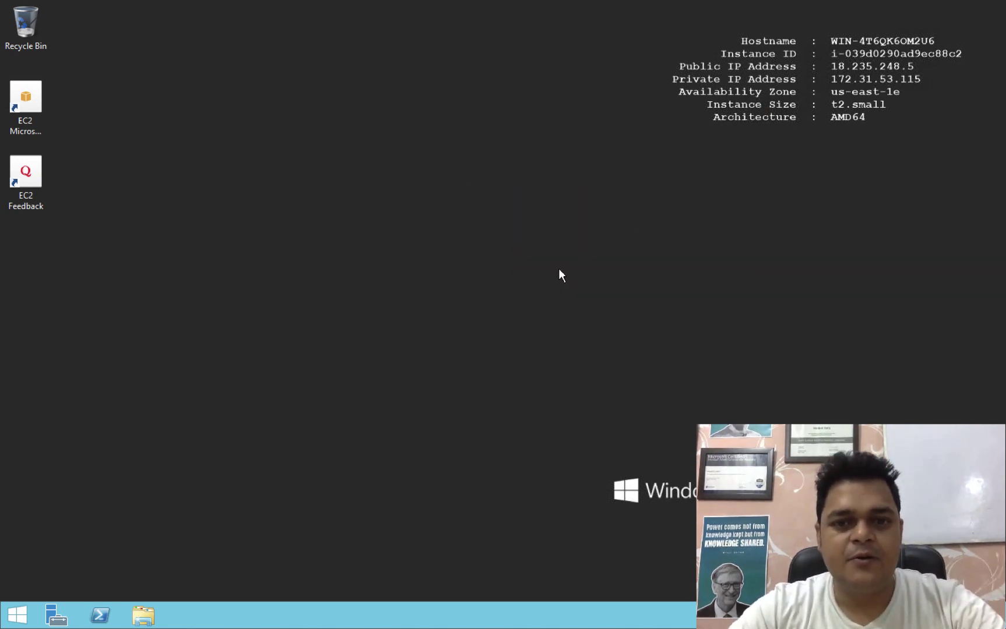
From This PC's system properties, switch domain membership to Domain and begin typing cloud.com.
left_click(142, 615)
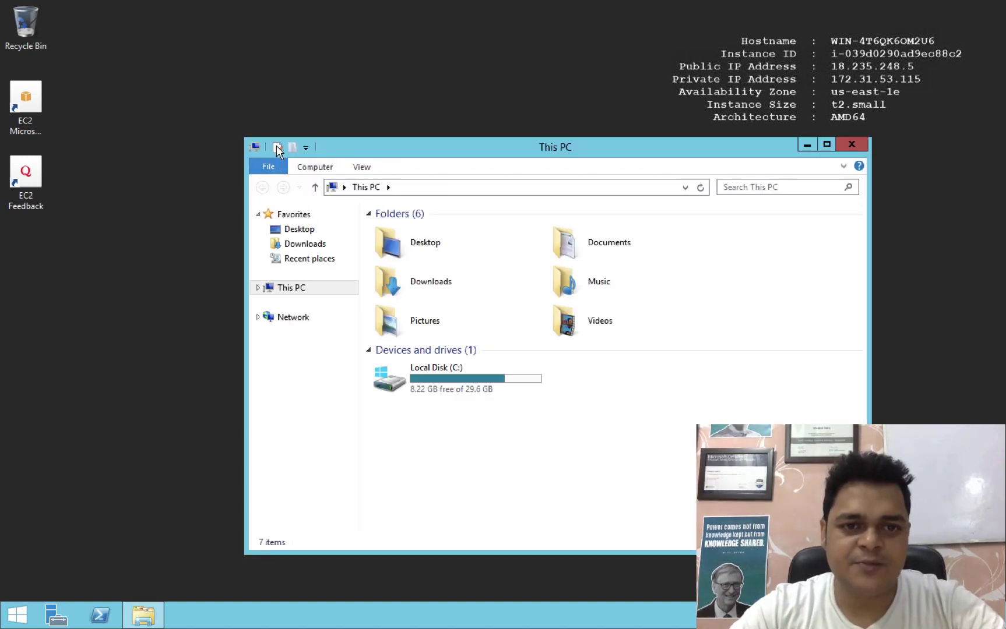
left_click(277, 148)
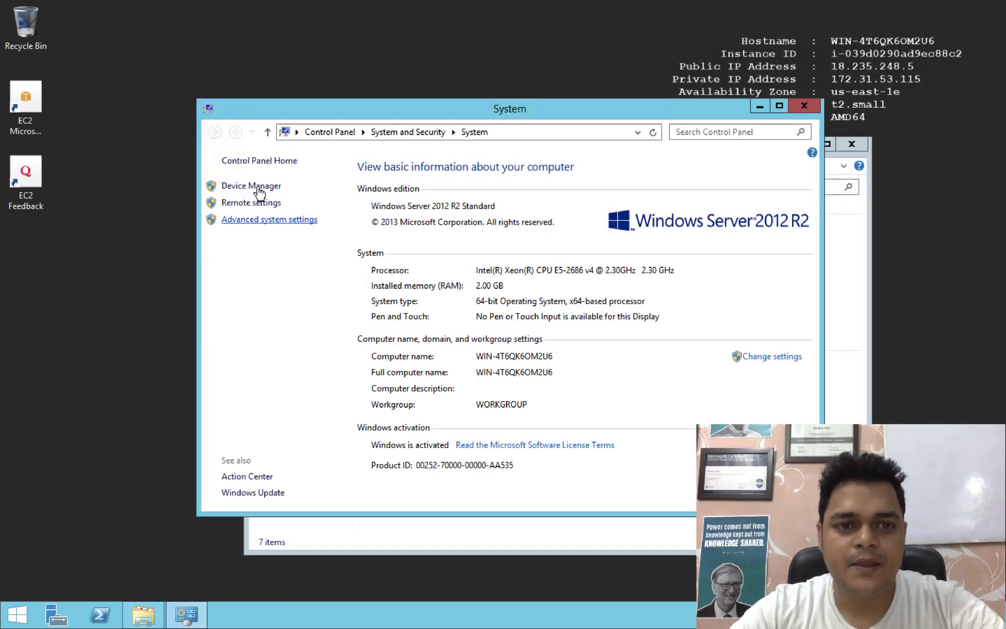
left_click(765, 360)
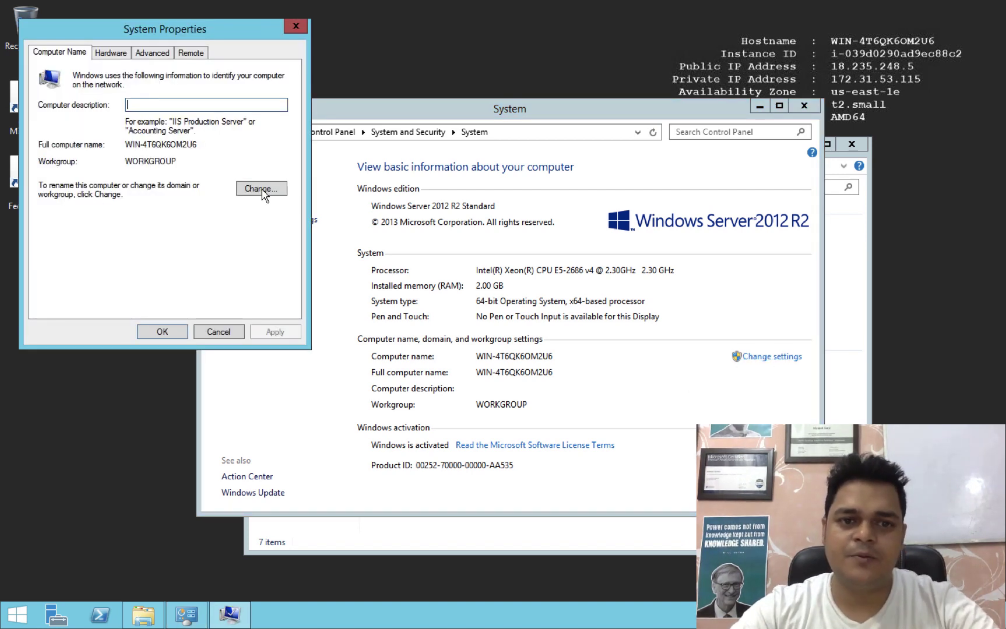
left_click(262, 189)
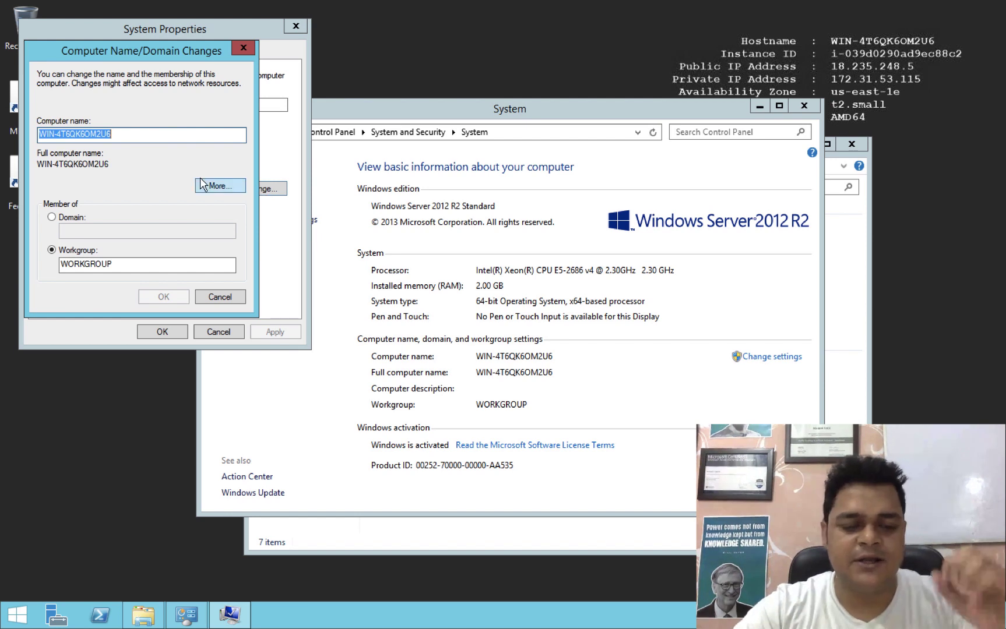
left_click(81, 218)
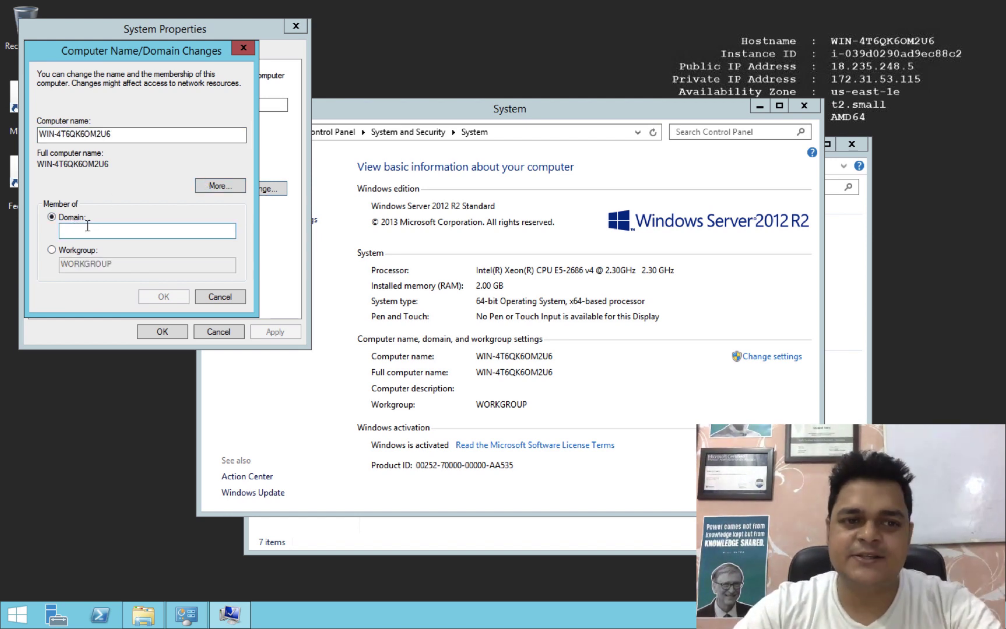
left_click(88, 226)
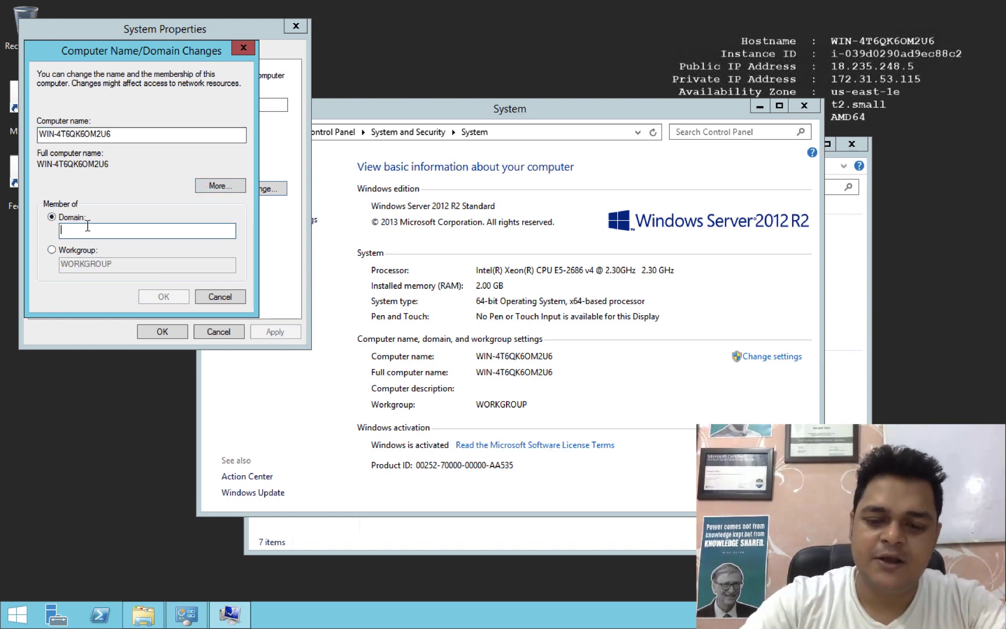
type("cloud.com")
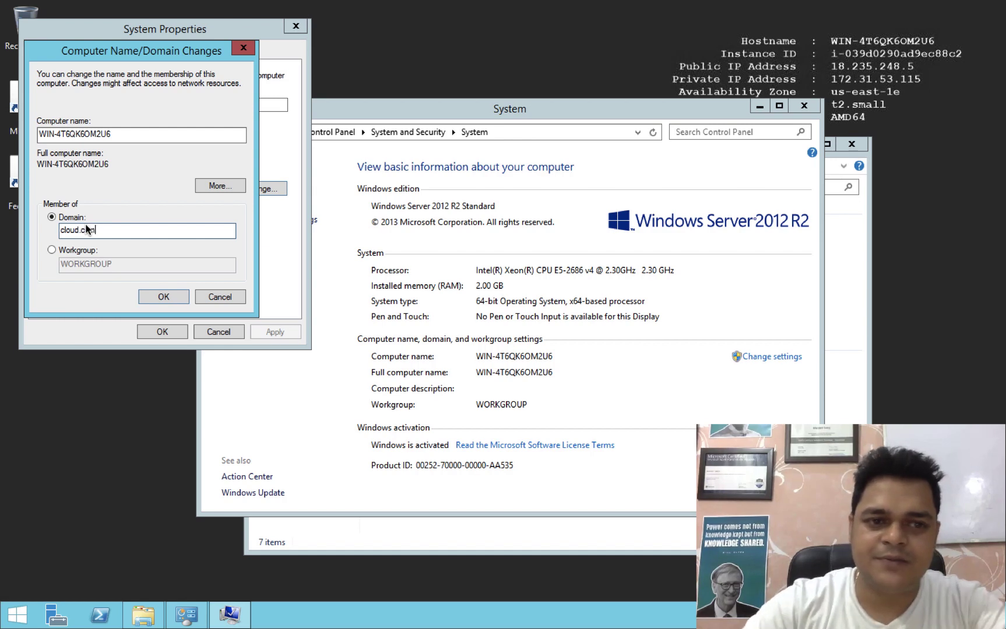
Confirm joining cloud.com, enter the Admin username and password, and dismiss the failure message.
left_click(164, 297)
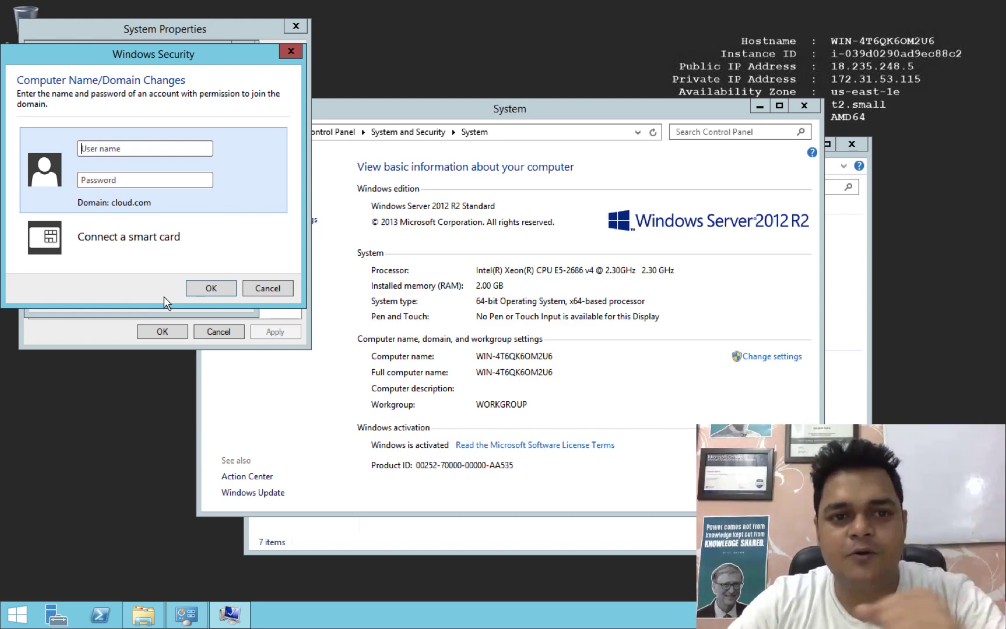
key("ctrl+Right")
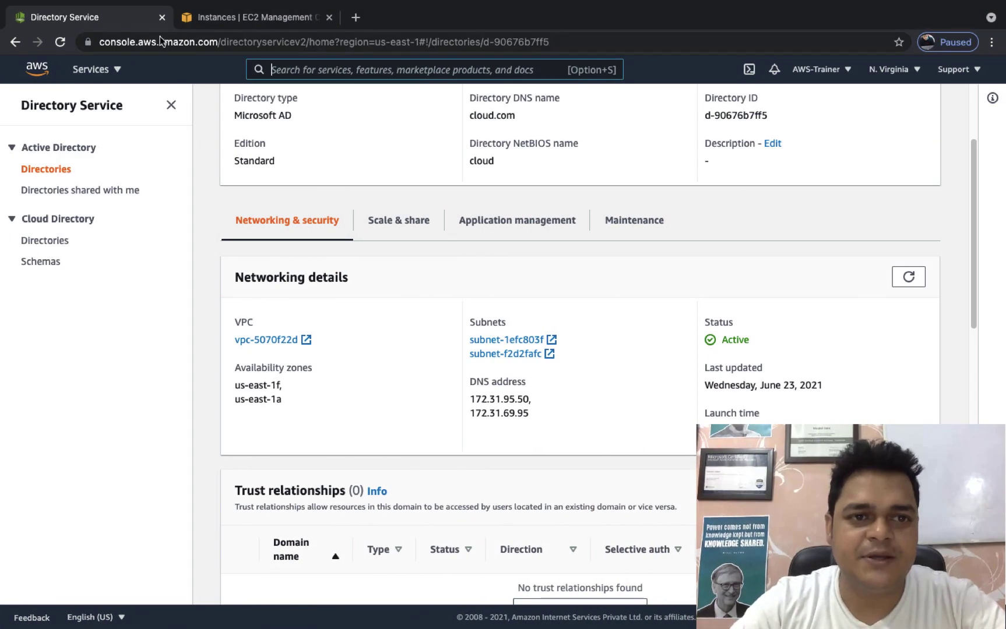
scroll(457, 225, "up", 3)
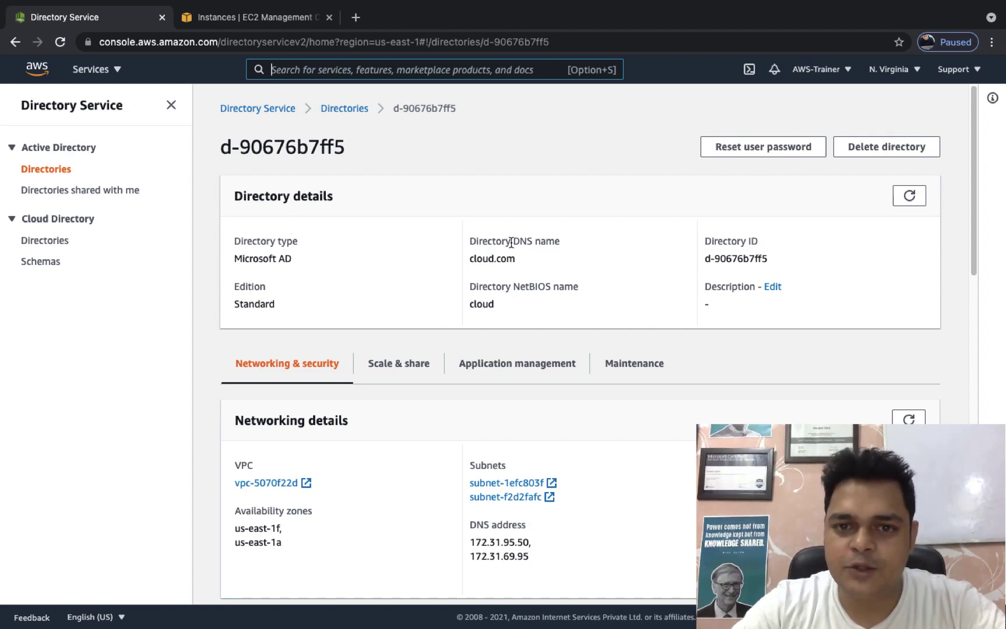
key("ctrl+Left")
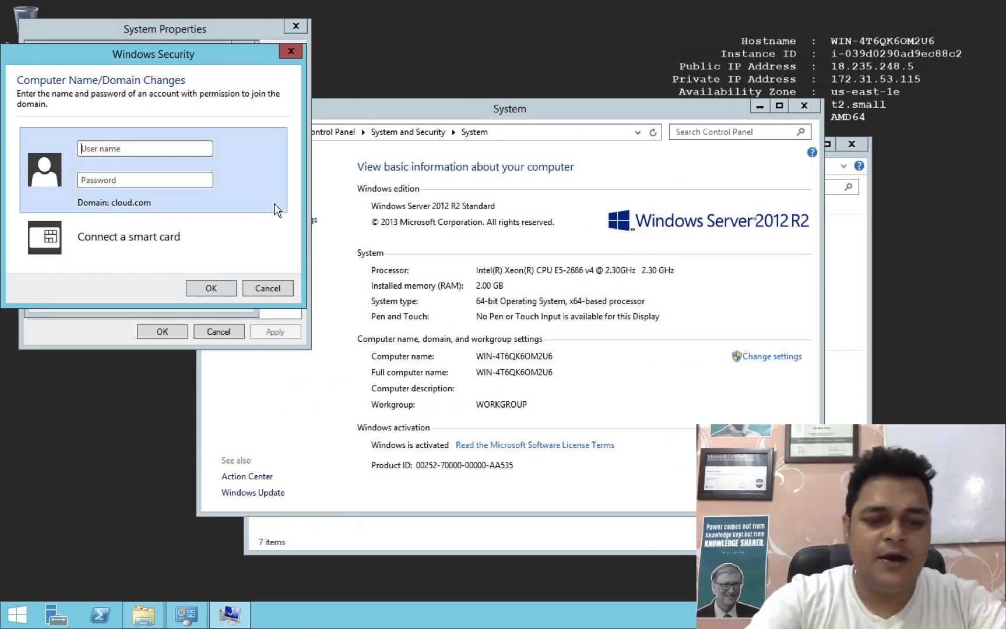
type("Admin")
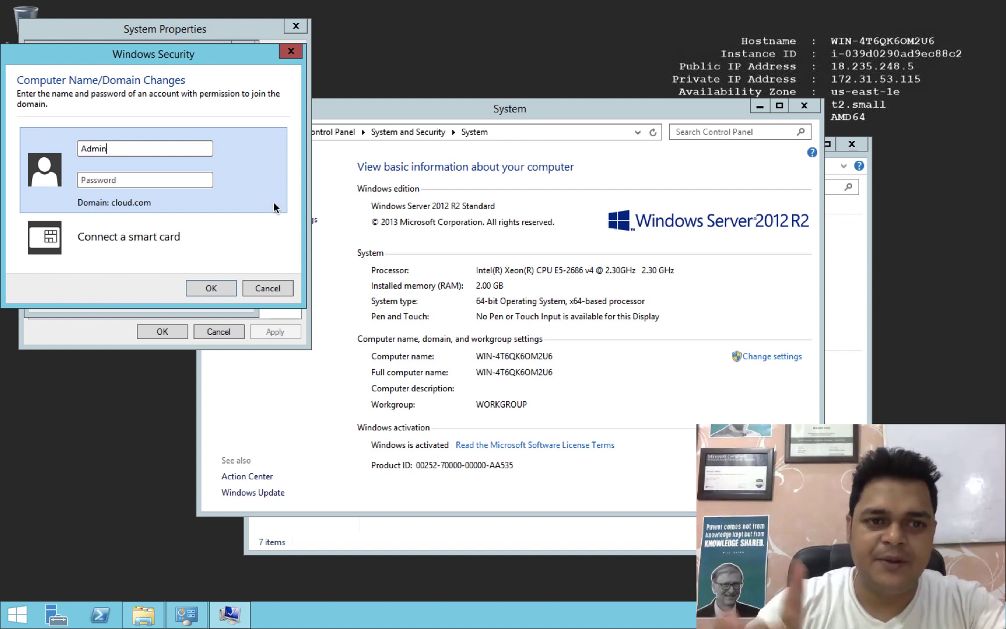
key("Tab")
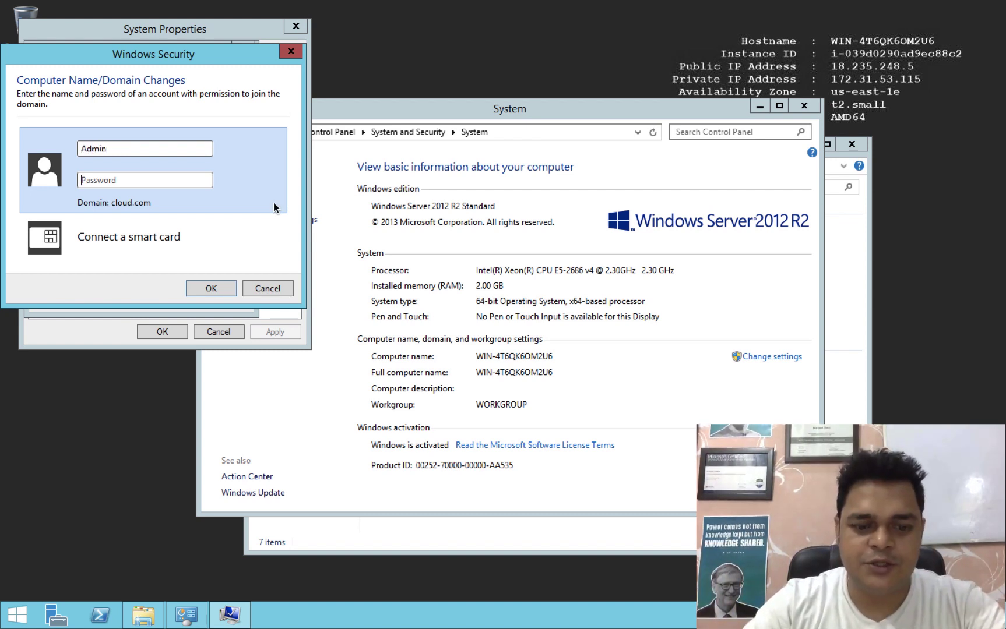
type("*****")
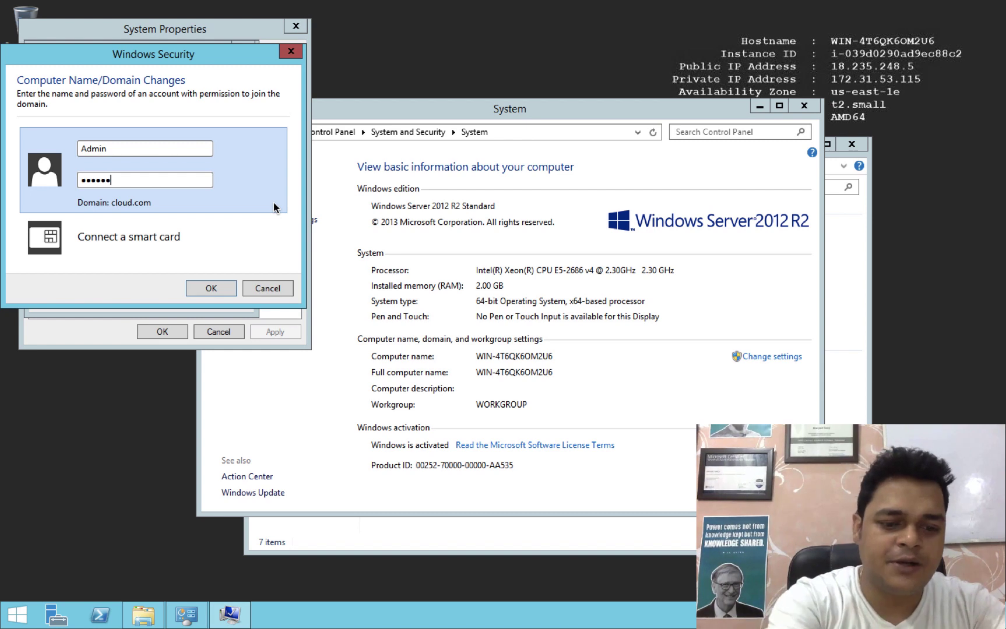
left_click(206, 288)
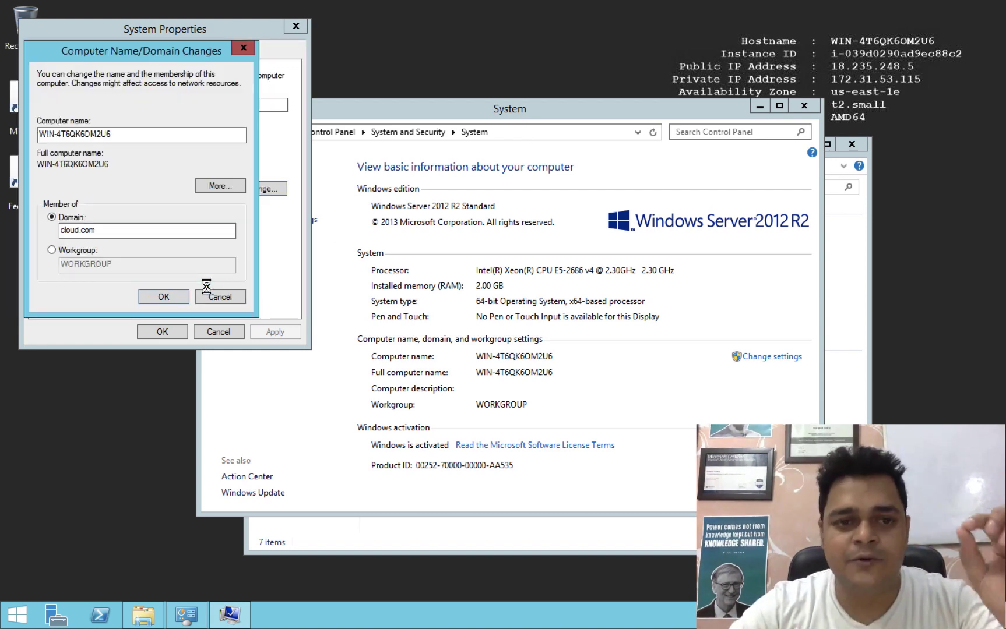
left_click(619, 371)
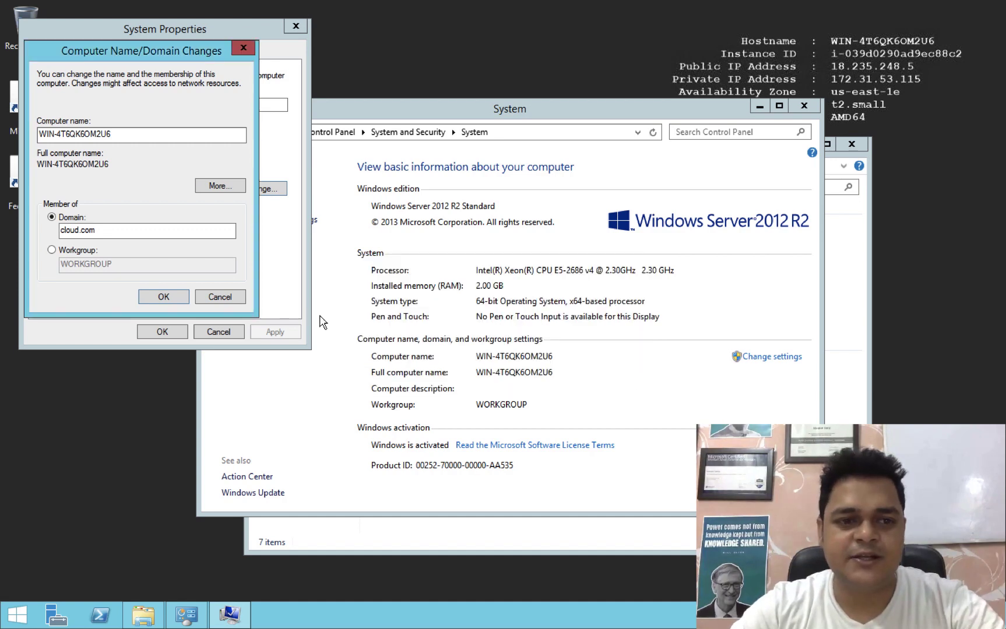
Retry the cloud.com join twice as Admin with different passwords; both fail on incorrect credentials.
left_click(162, 295)
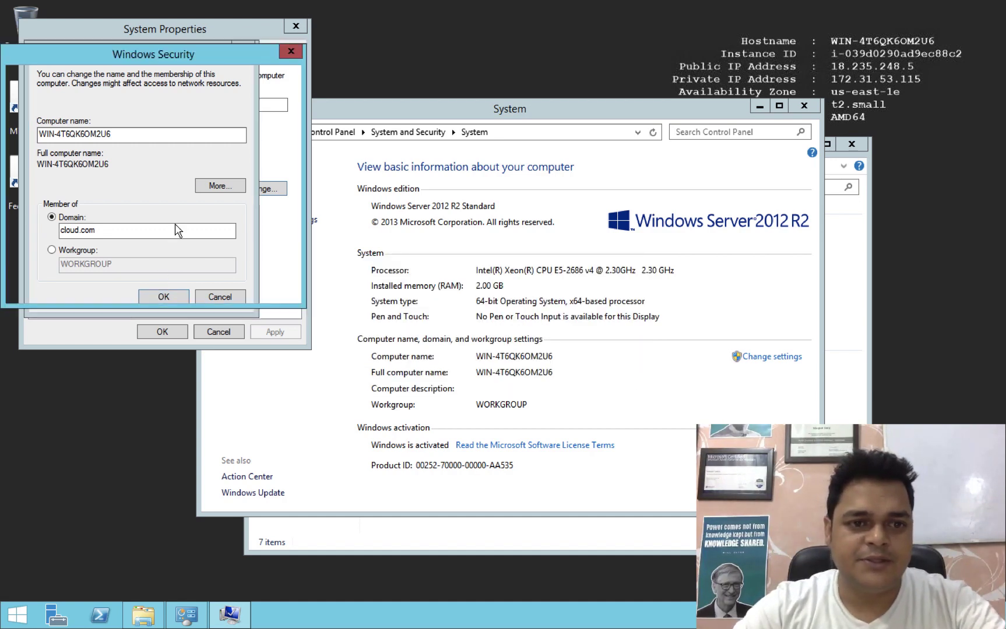
type("Ad")
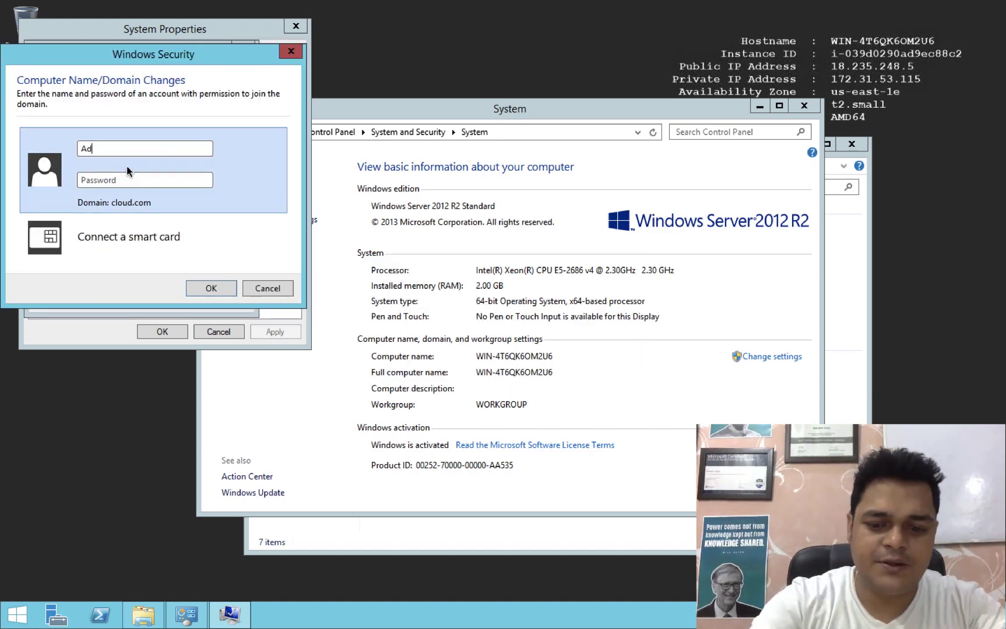
type("min")
key("Tab")
type("•")
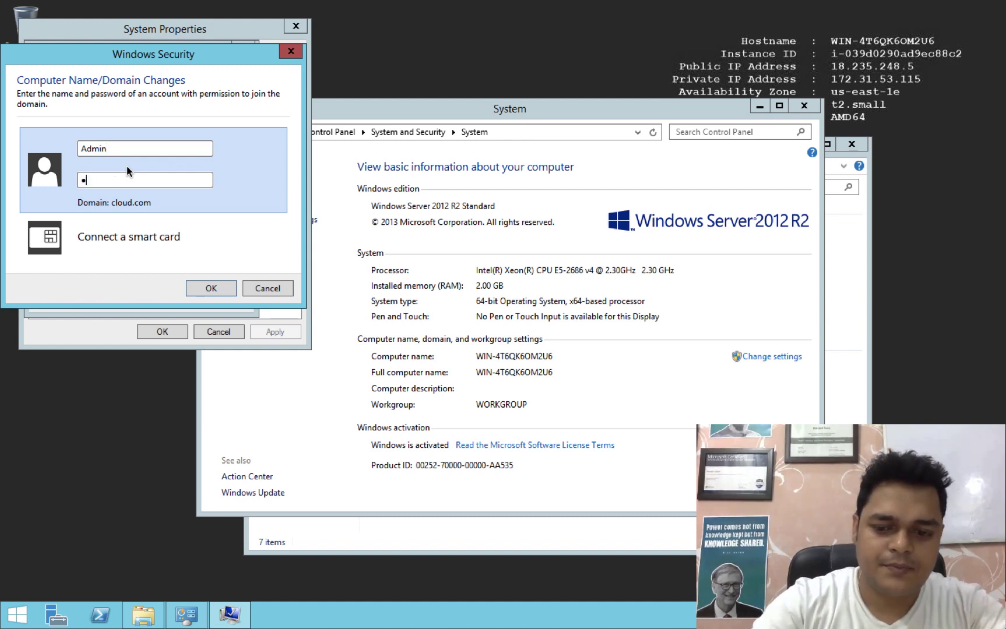
type("••••••••")
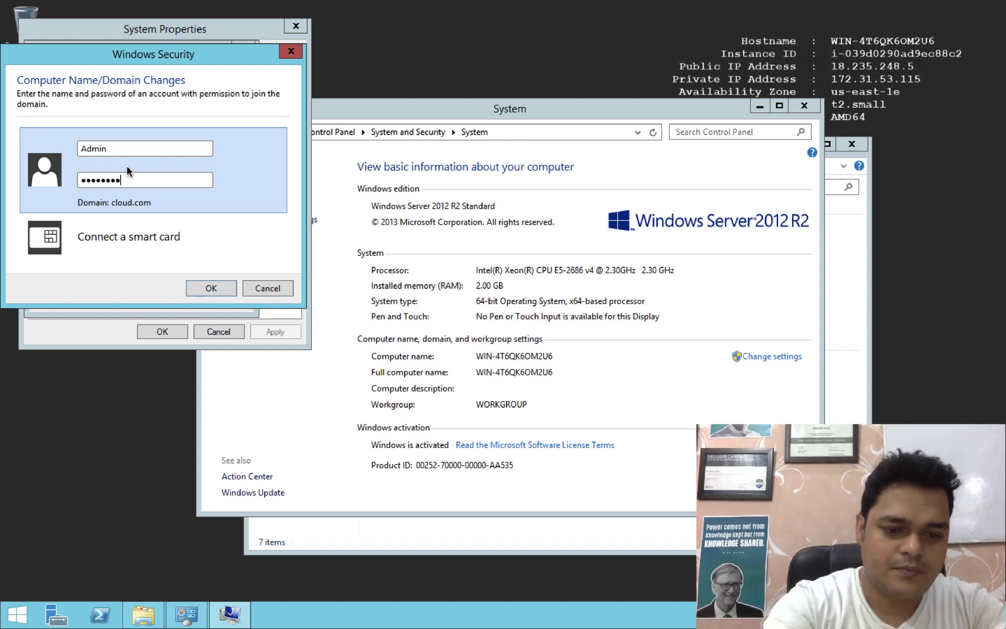
type("•••")
key("Return")
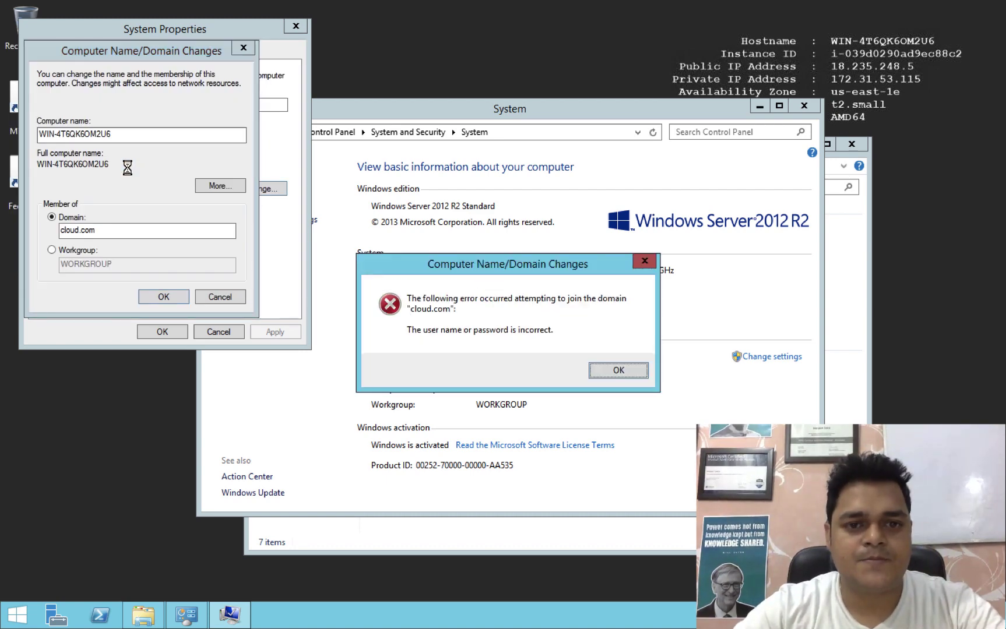
left_click(608, 376)
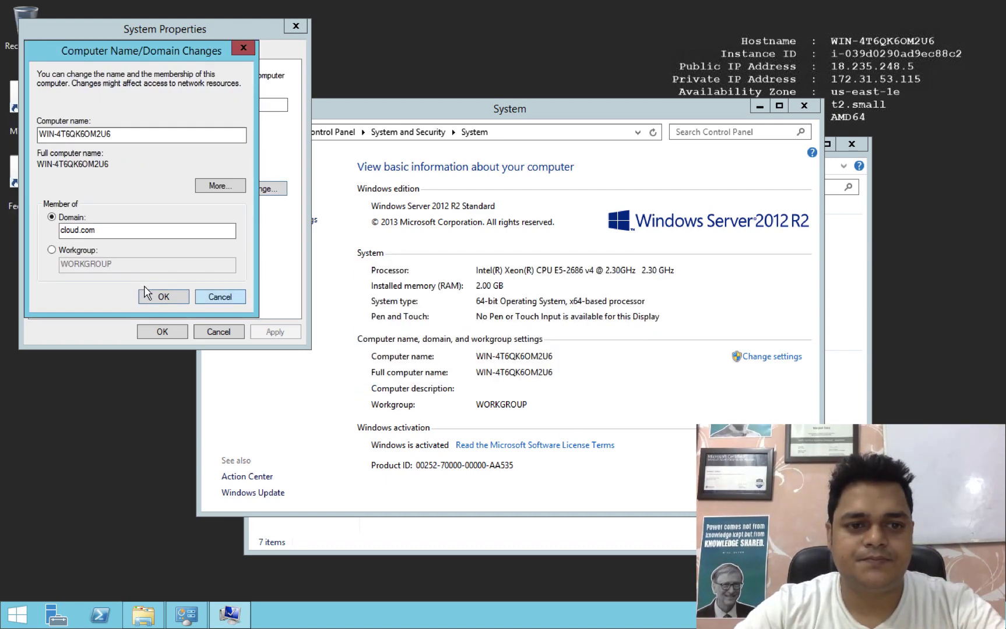
left_click(152, 299)
type("Admin")
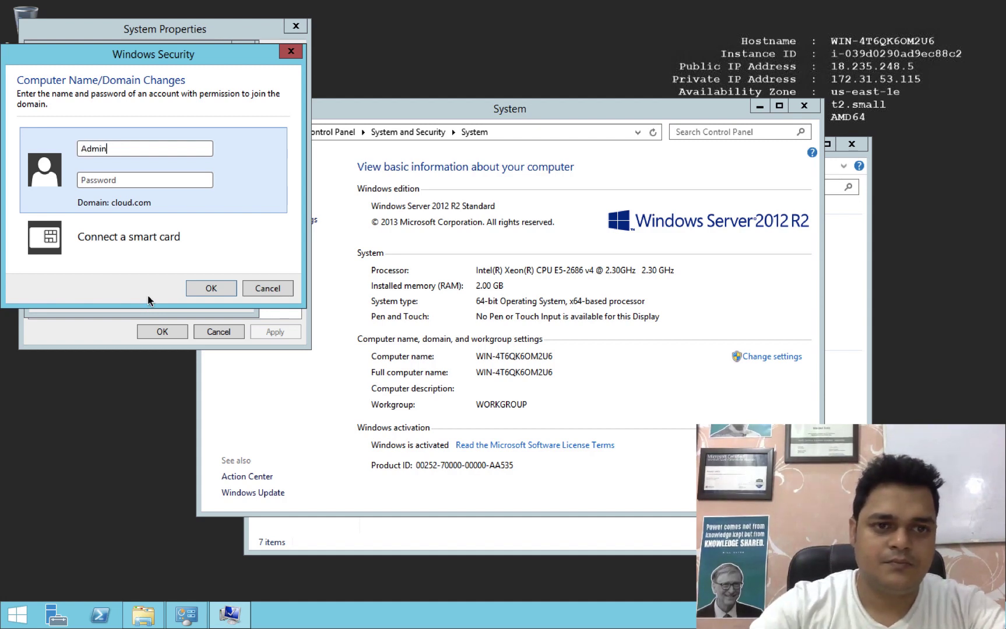
key("Tab")
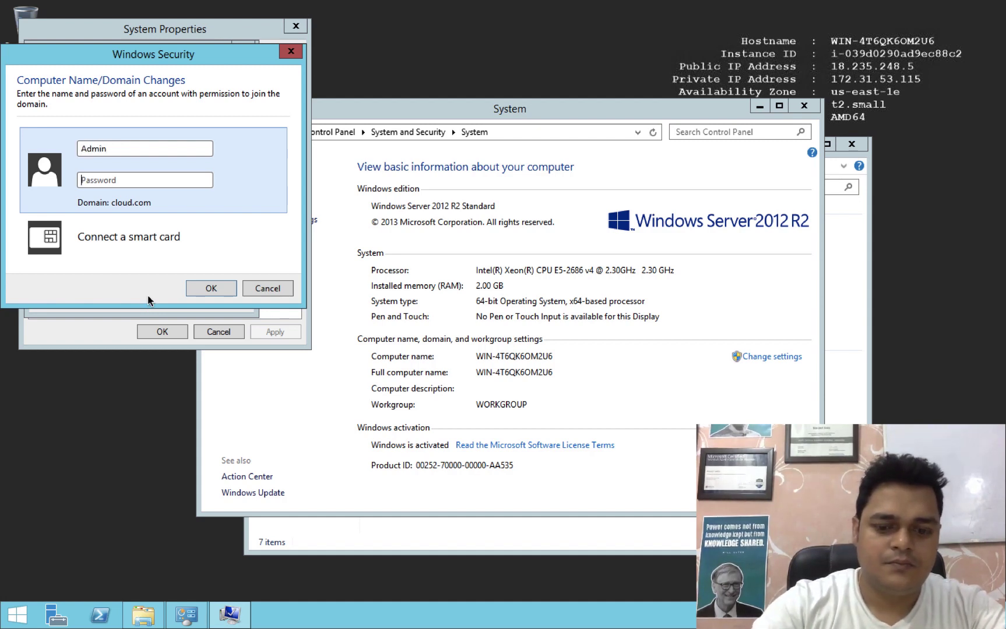
type("********")
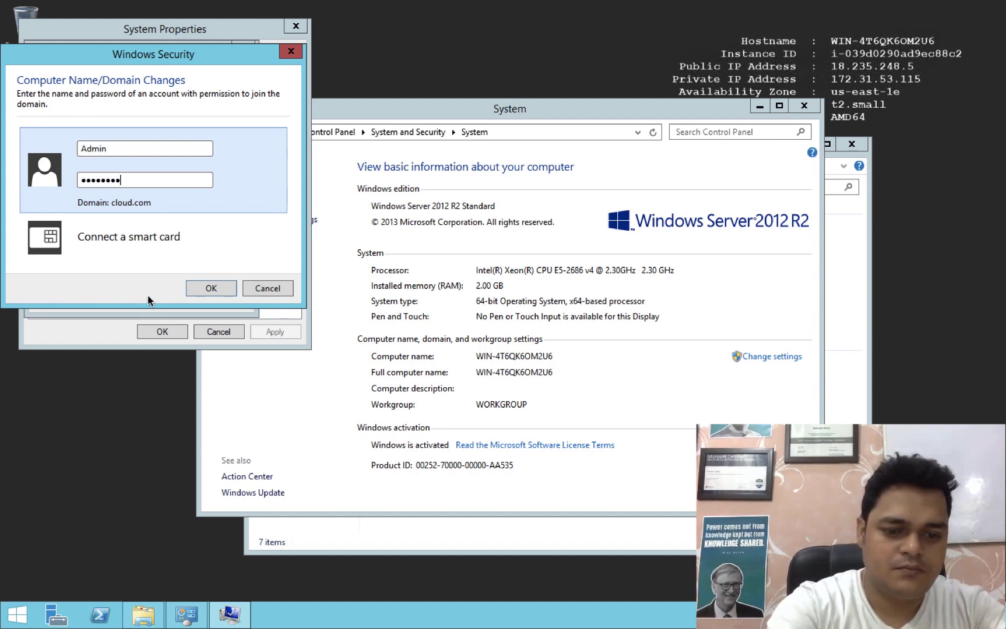
type("**")
key("Return")
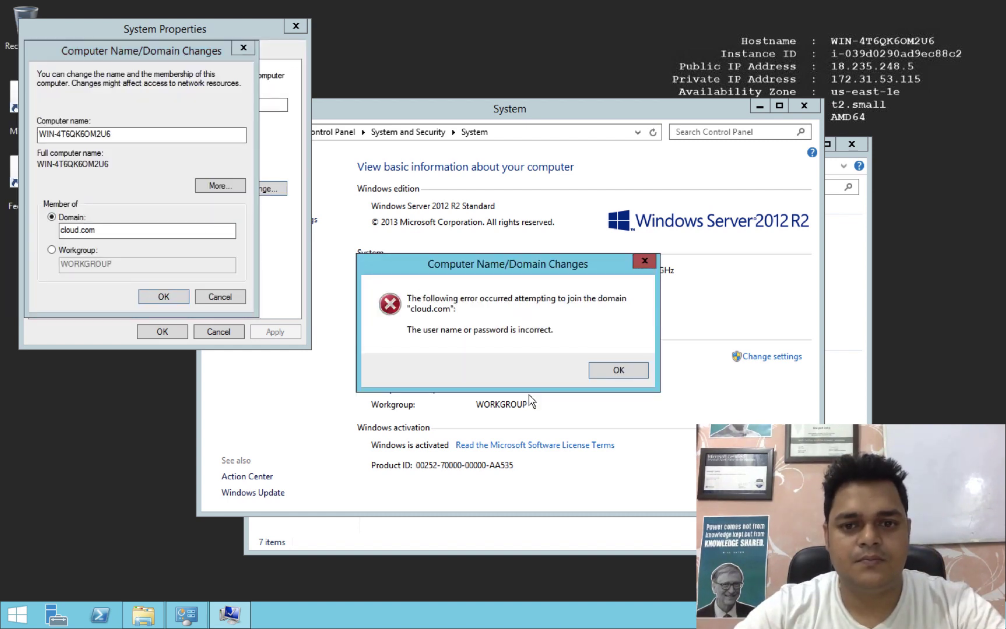
left_click(630, 378)
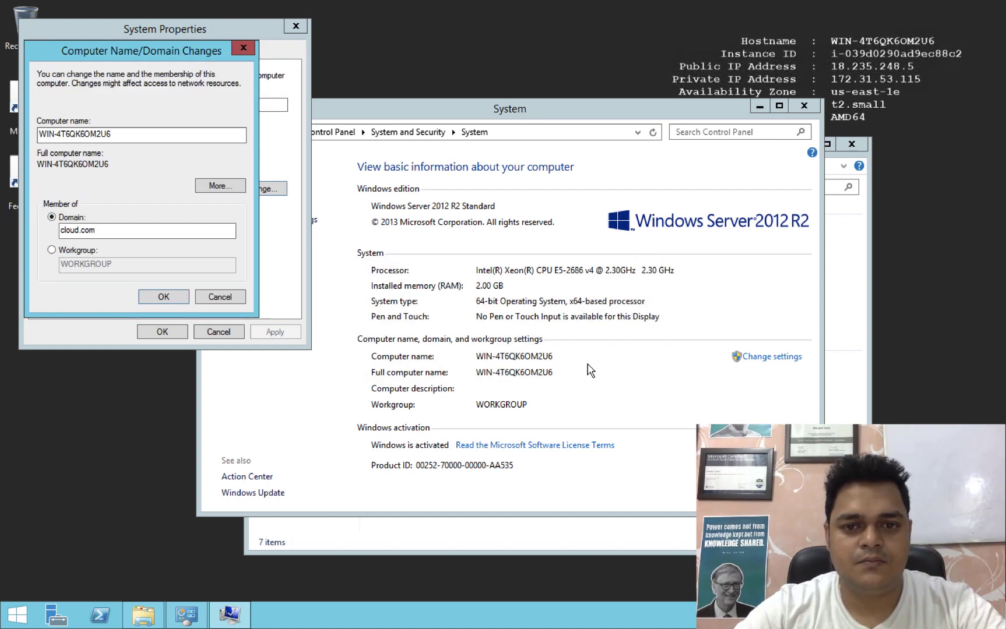
Make a final Admin join attempt, dismiss its credentials error, and go back to the AWS directory page.
left_click(166, 302)
type("Ad")
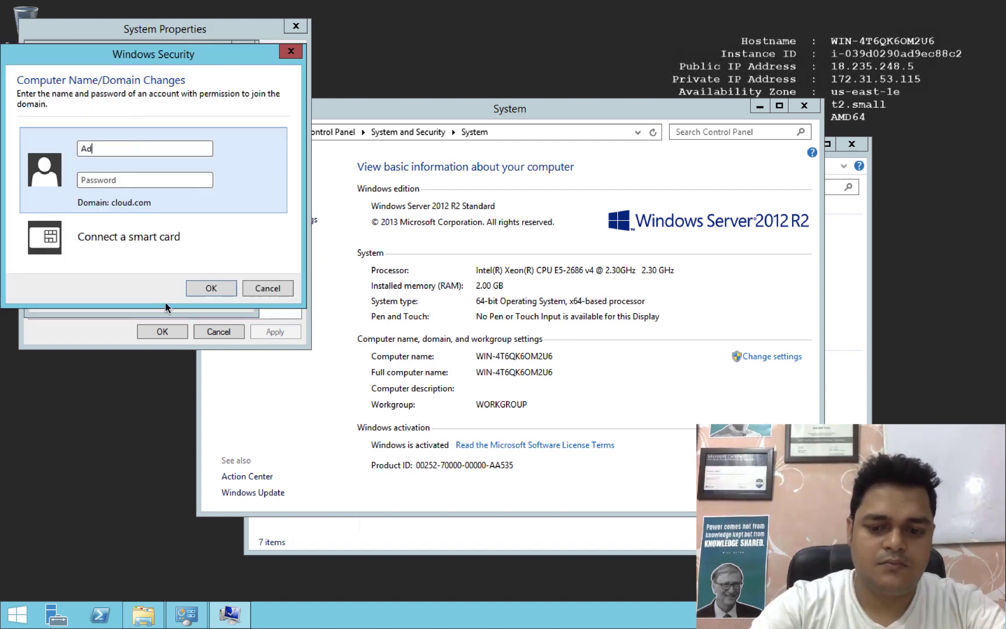
type("min")
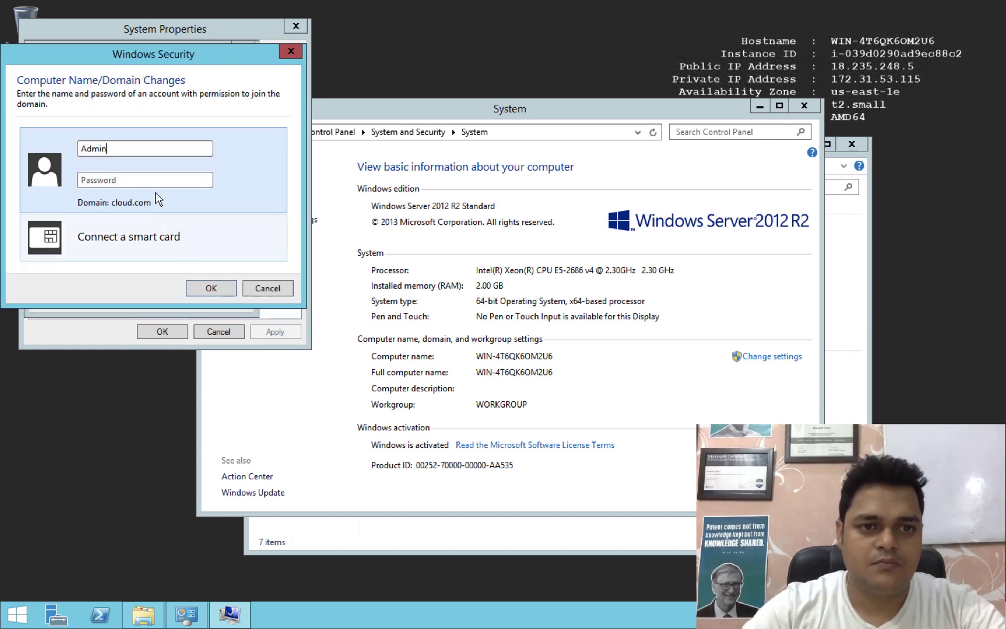
type("********")
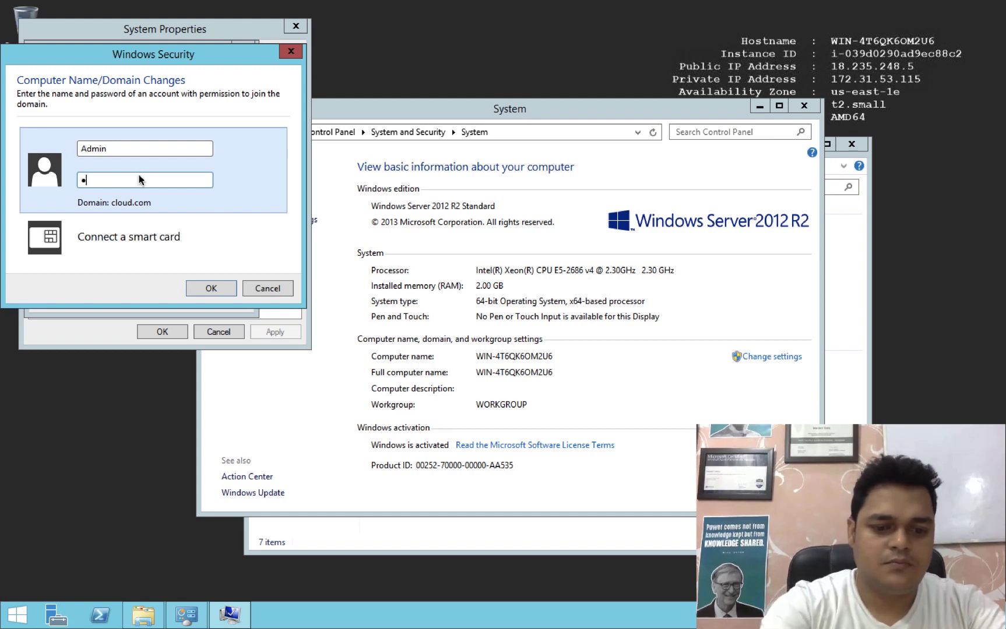
left_click(213, 288)
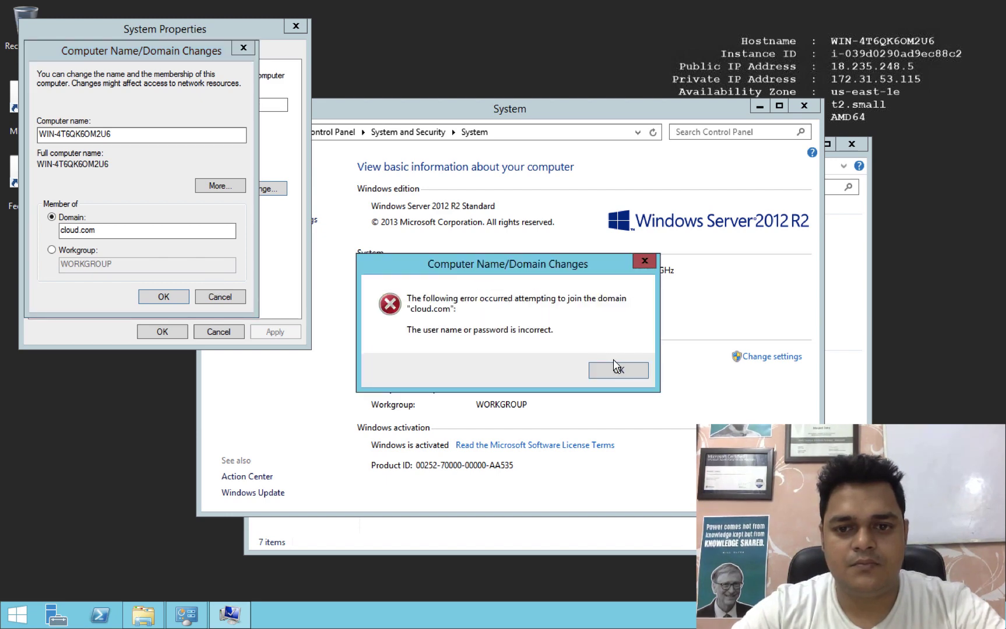
left_click(619, 373)
key("ctrl+Right")
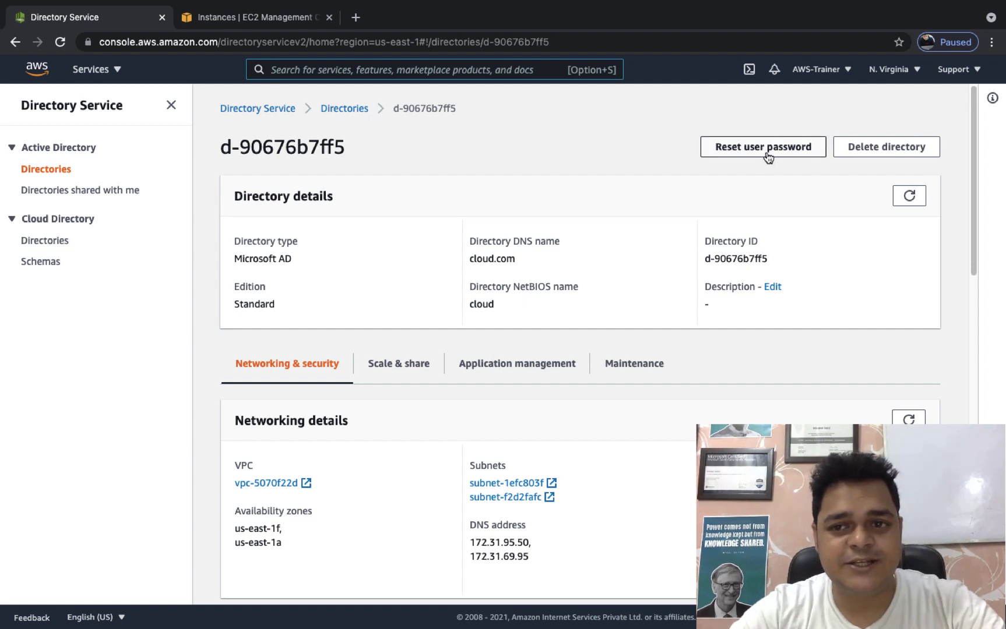
Reset the directory user admin's password to a new value and dismiss Chrome's password update prompt.
left_click(753, 154)
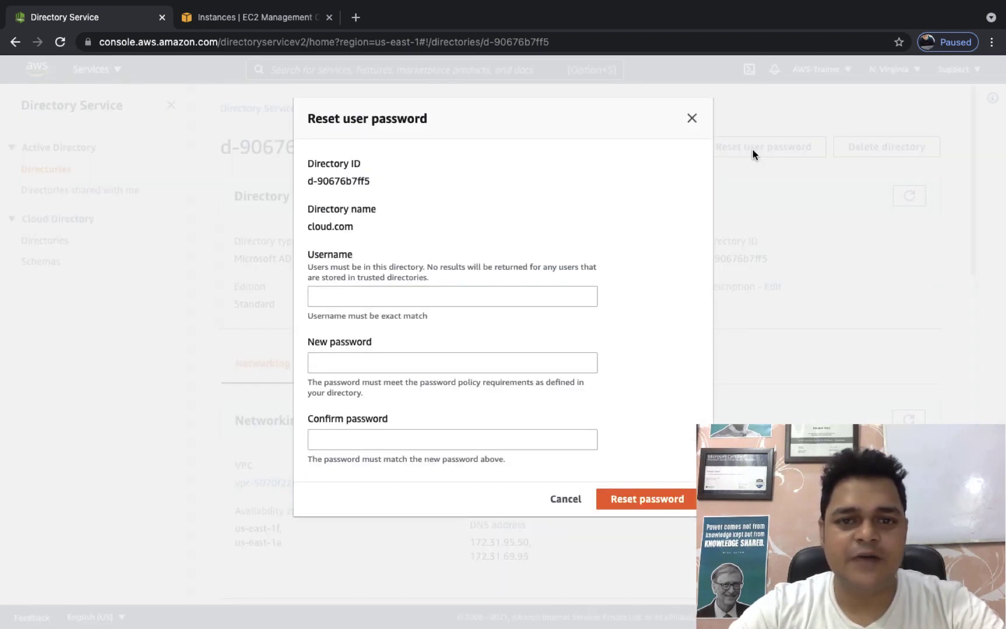
left_click(378, 295)
type("ad")
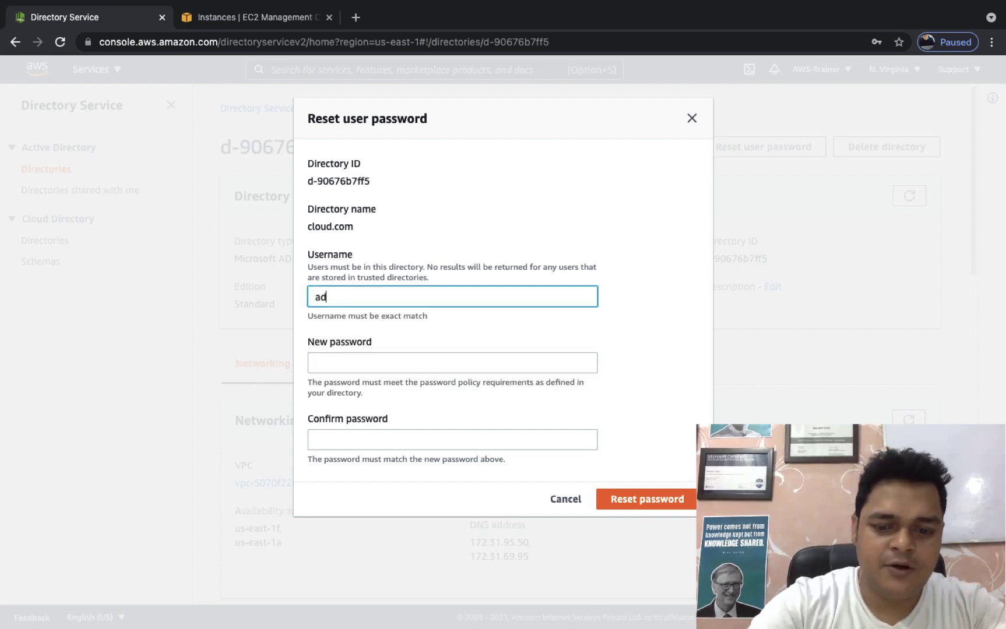
type("min")
key("Tab")
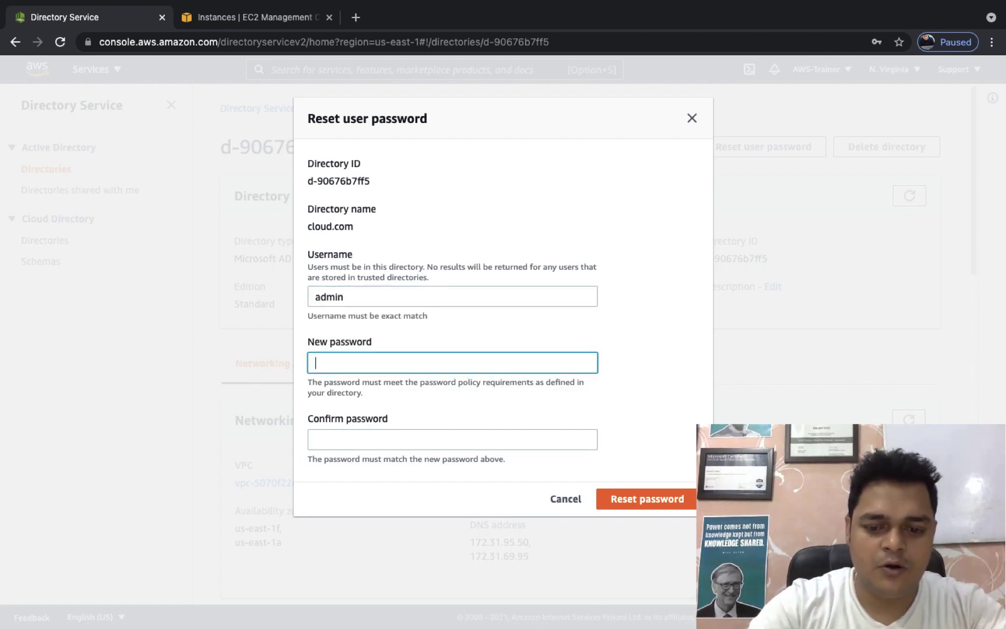
type("Password123")
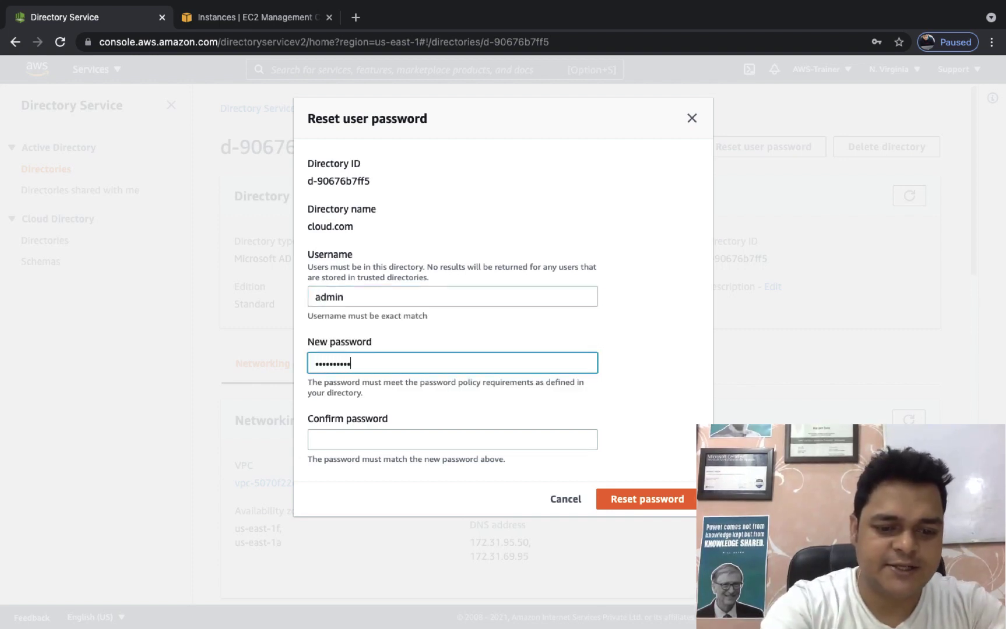
key("Tab")
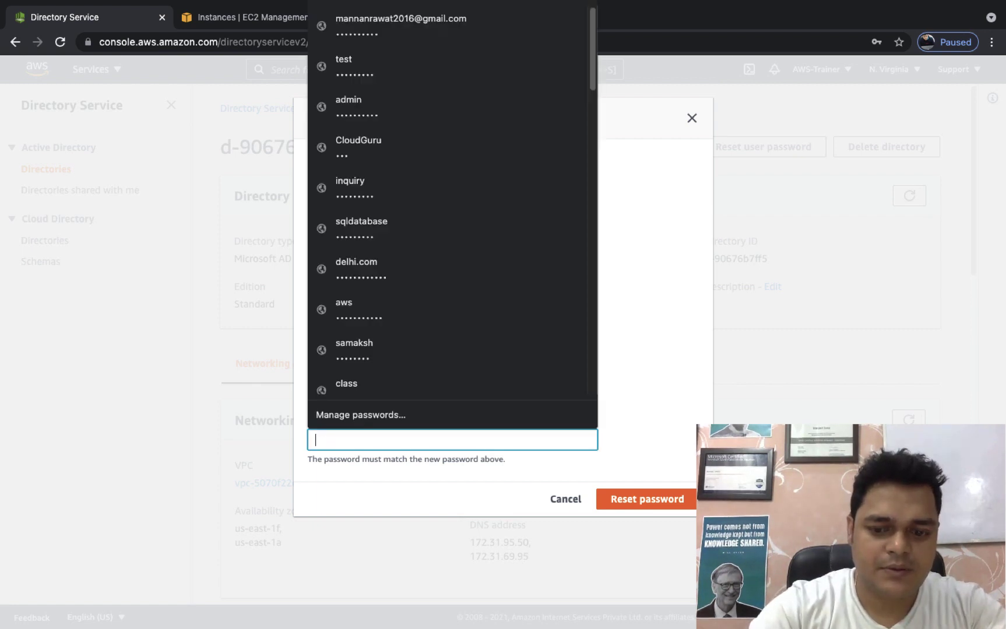
type("Password1")
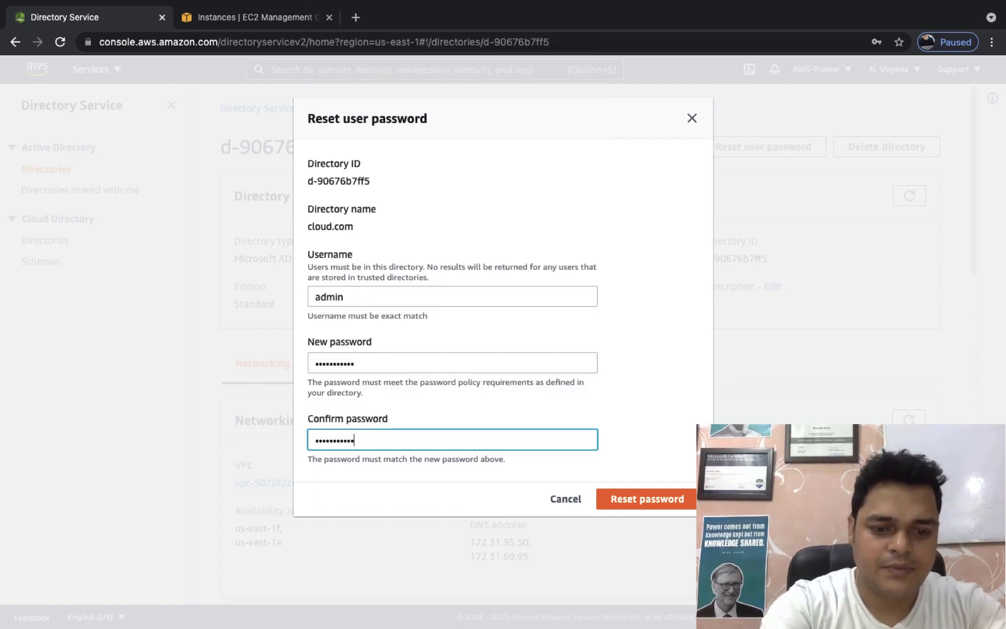
left_click(641, 503)
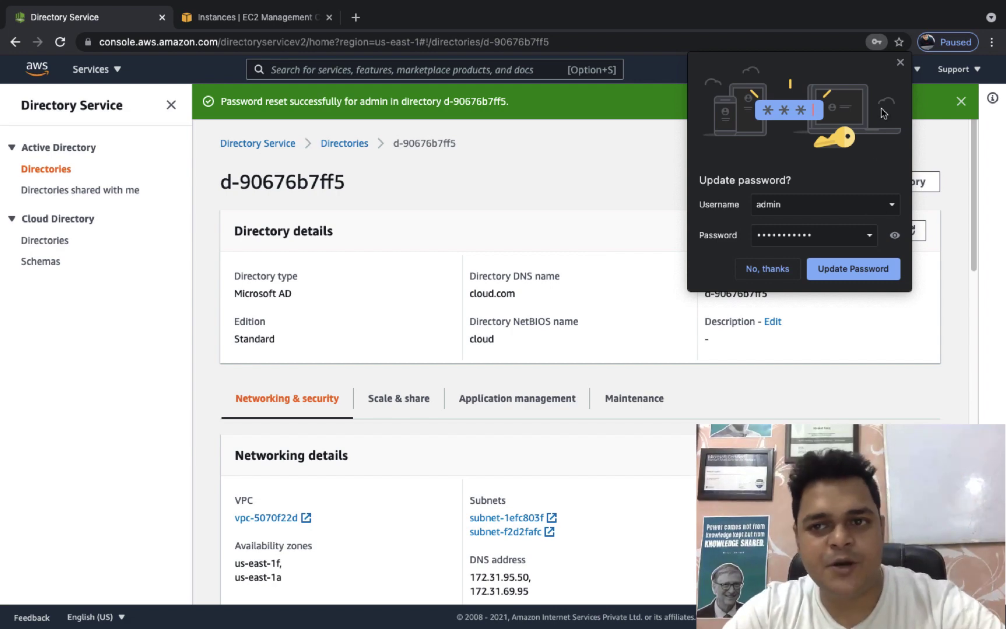
left_click(900, 62)
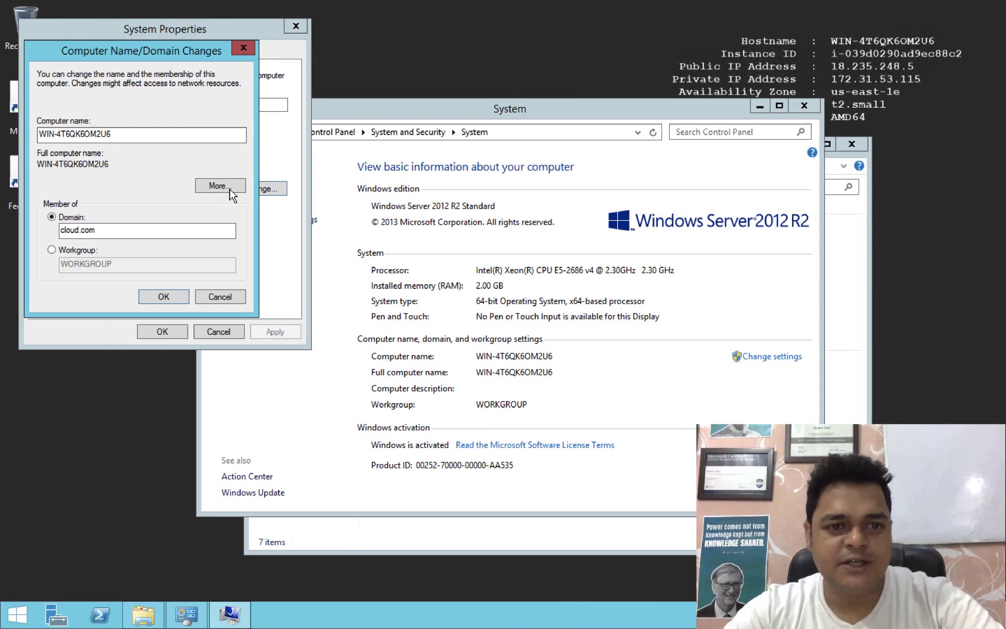
Join the computer to the cloud.com domain using the Admin account's credentials.
left_click(162, 297)
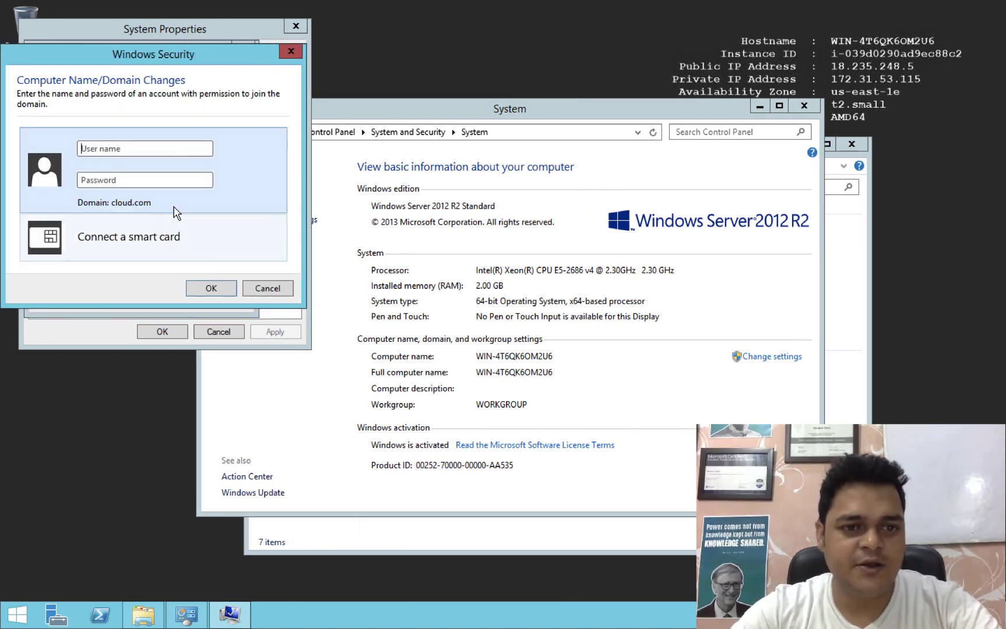
type("Admin")
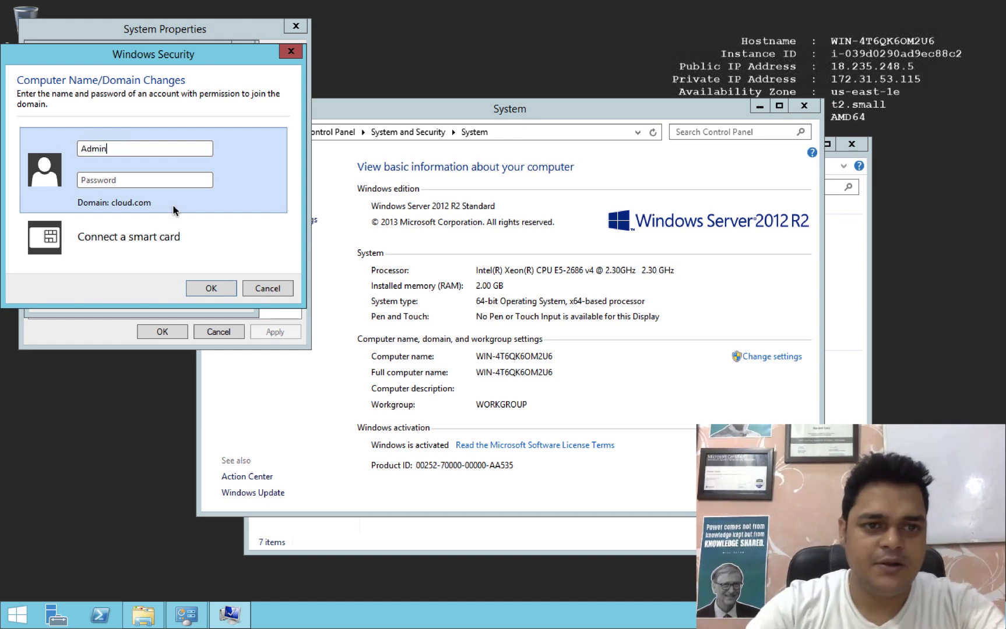
type("*******")
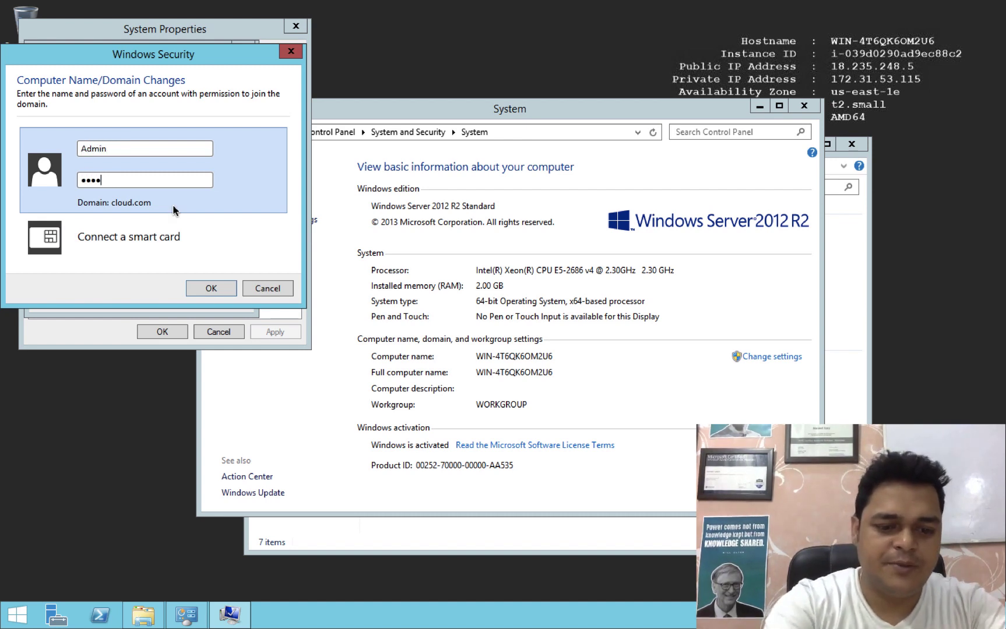
type("****")
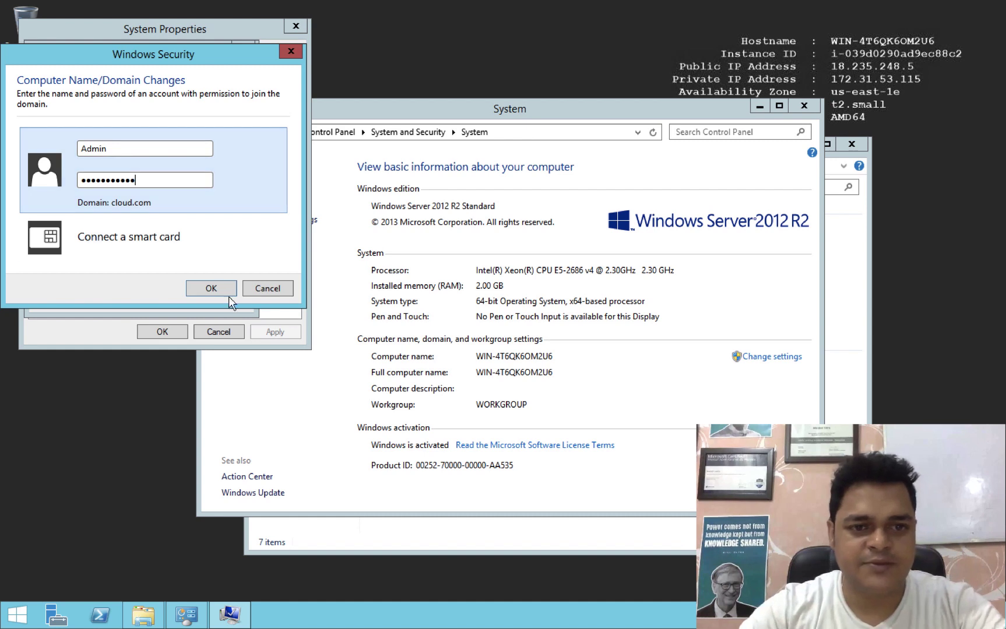
left_click(211, 288)
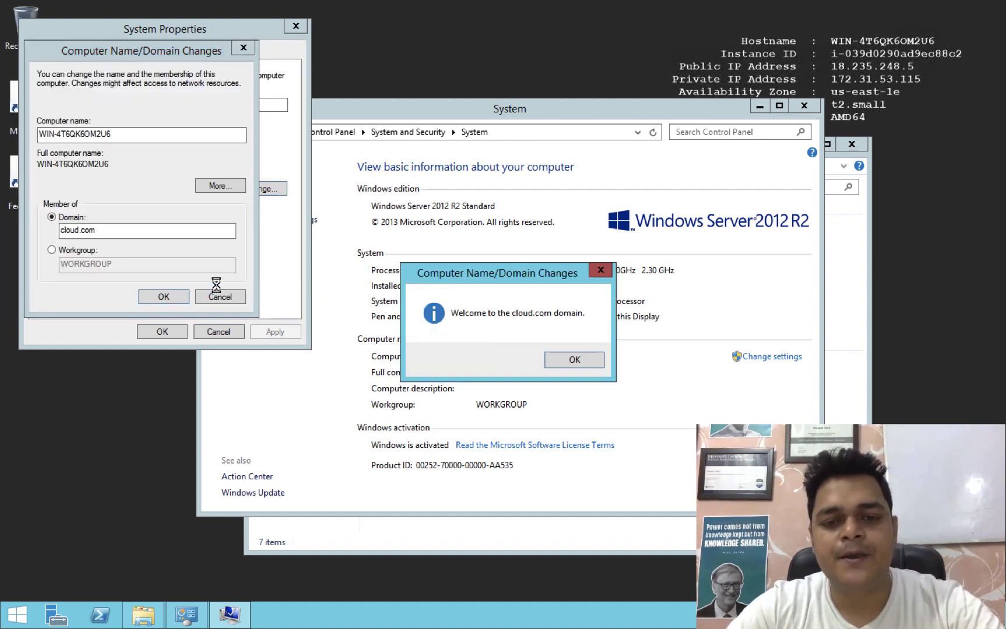
Acknowledge the domain welcome and restart notices, close System Properties, and restart the server now.
left_click(576, 352)
left_click(593, 327)
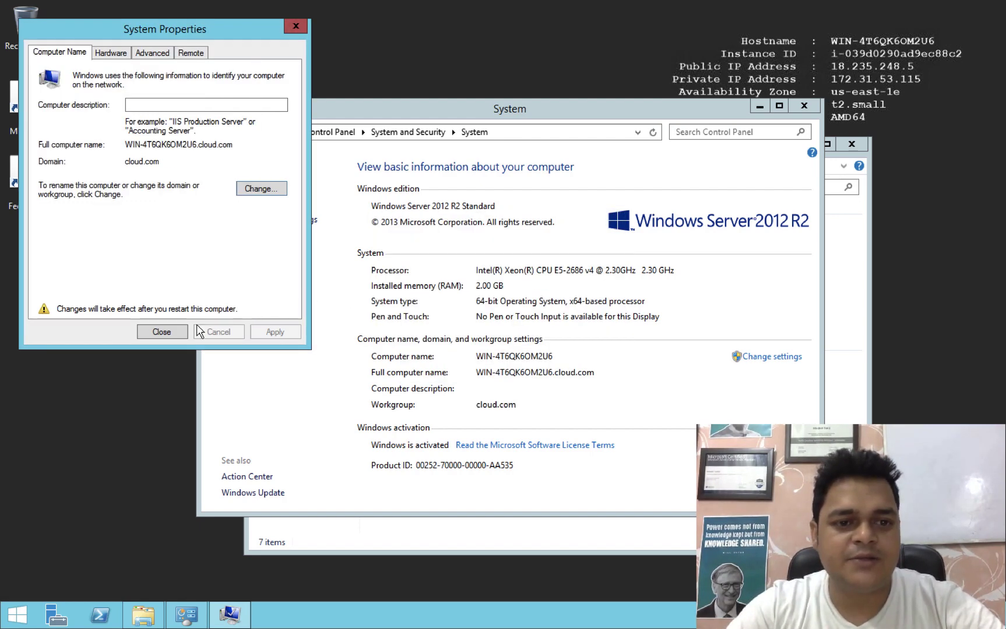
left_click(160, 331)
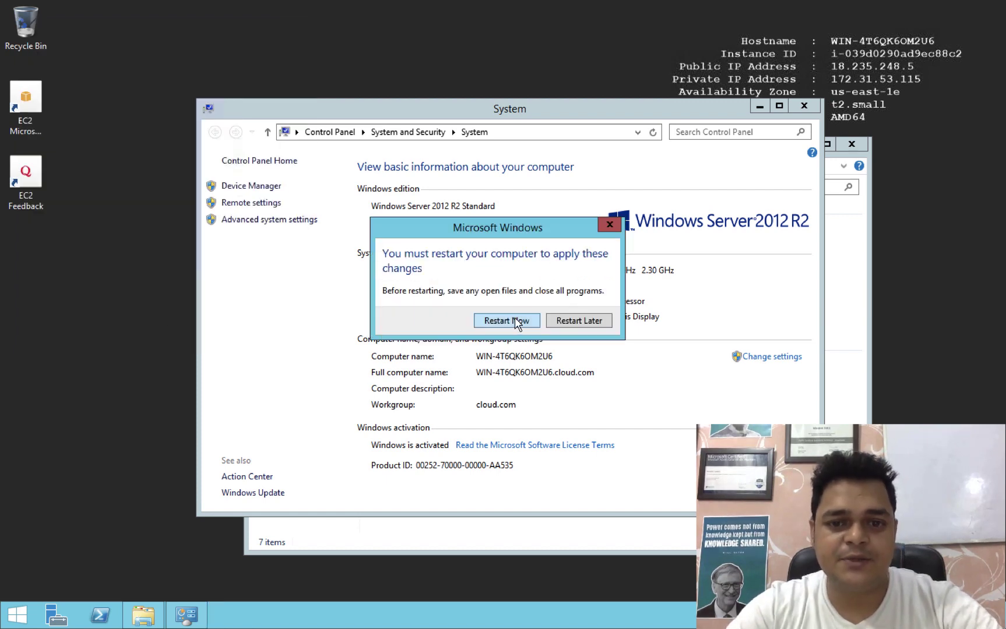
left_click(516, 319)
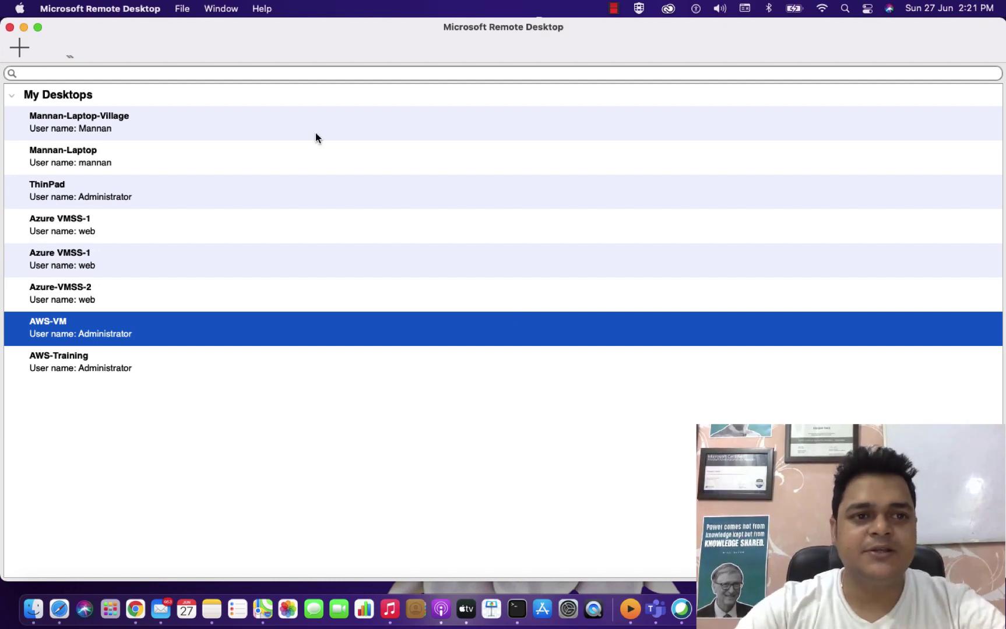
Reconnect to AWS-VM in full-screen Remote Desktop, then switch over to the OneNote setup diagram.
left_click(38, 27)
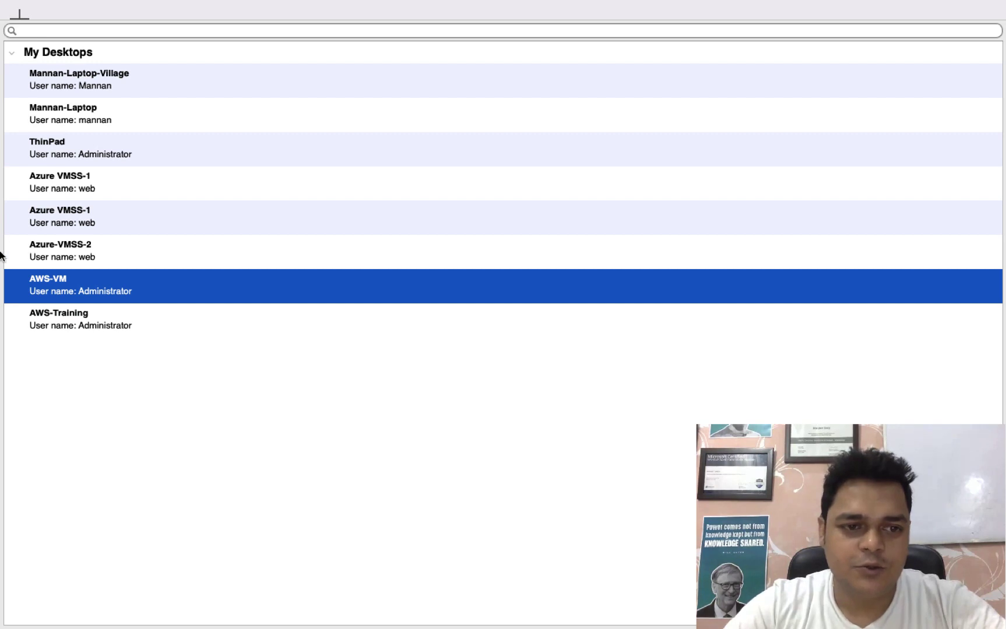
double_click(114, 295)
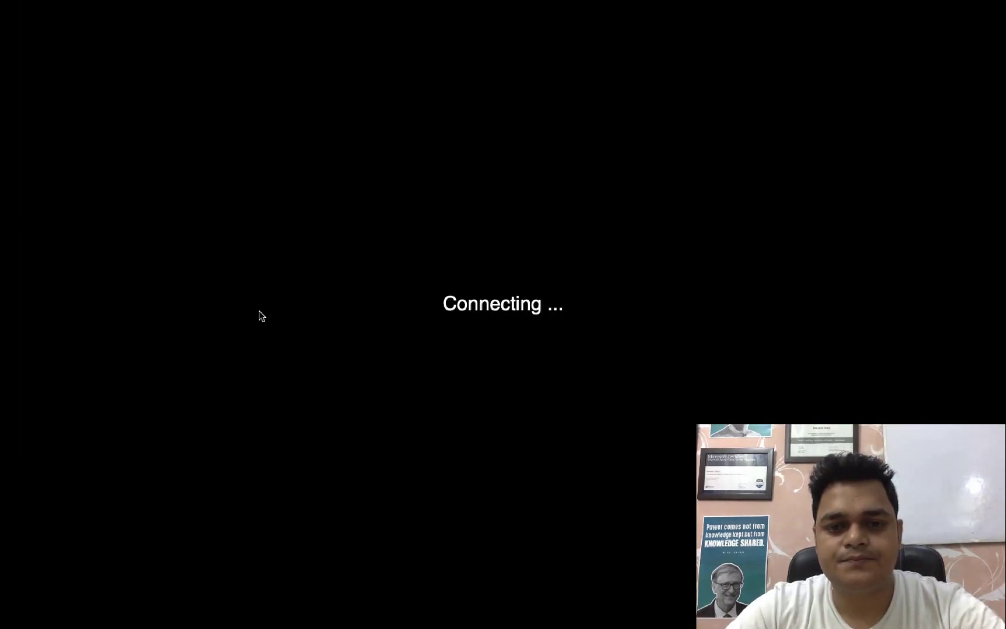
key("ctrl+Left")
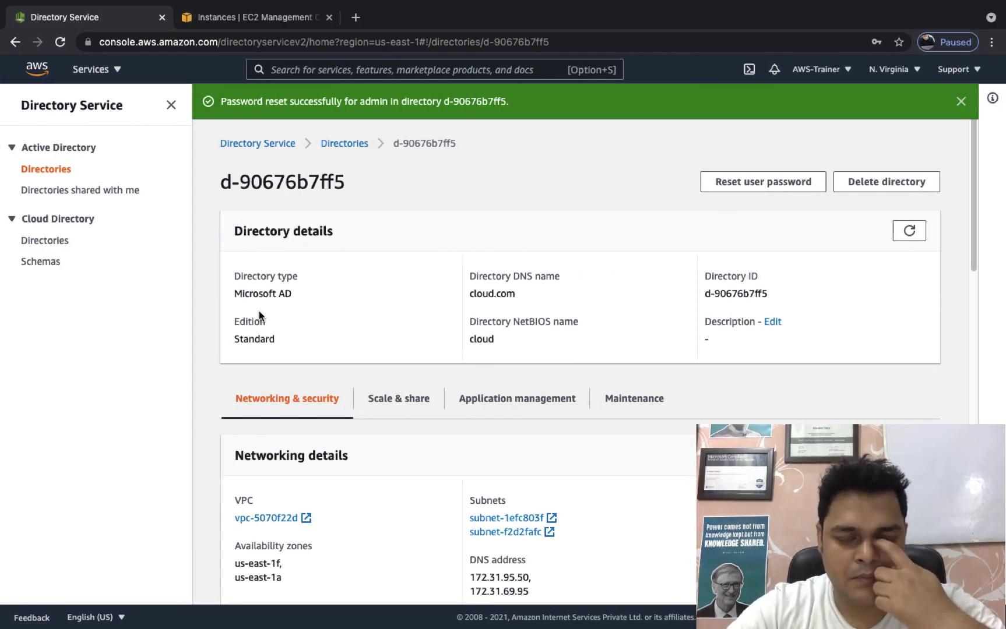
key("ctrl+Right")
scroll(501, 362, "down", 5)
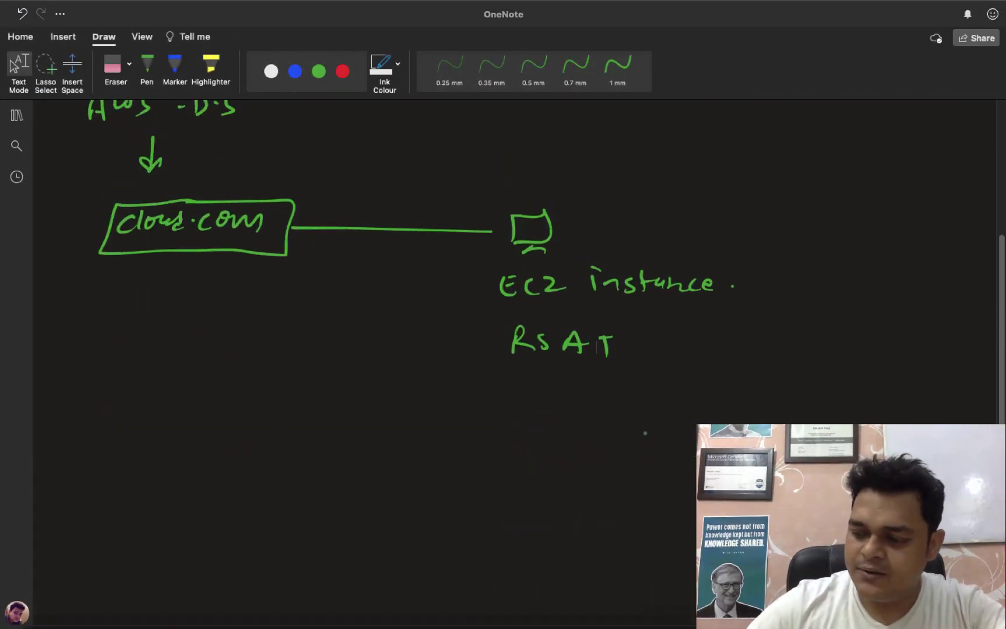
Handwrite step 1 'Access RDP of EC2 instance' and step 2 'Configure Pre and Alt IP'.
mouse_move(97, 408)
left_mouse_down()
mouse_move(95, 425)
mouse_move(158, 411)
mouse_move(376, 408)
mouse_move(425, 423)
mouse_move(533, 415)
left_mouse_up()
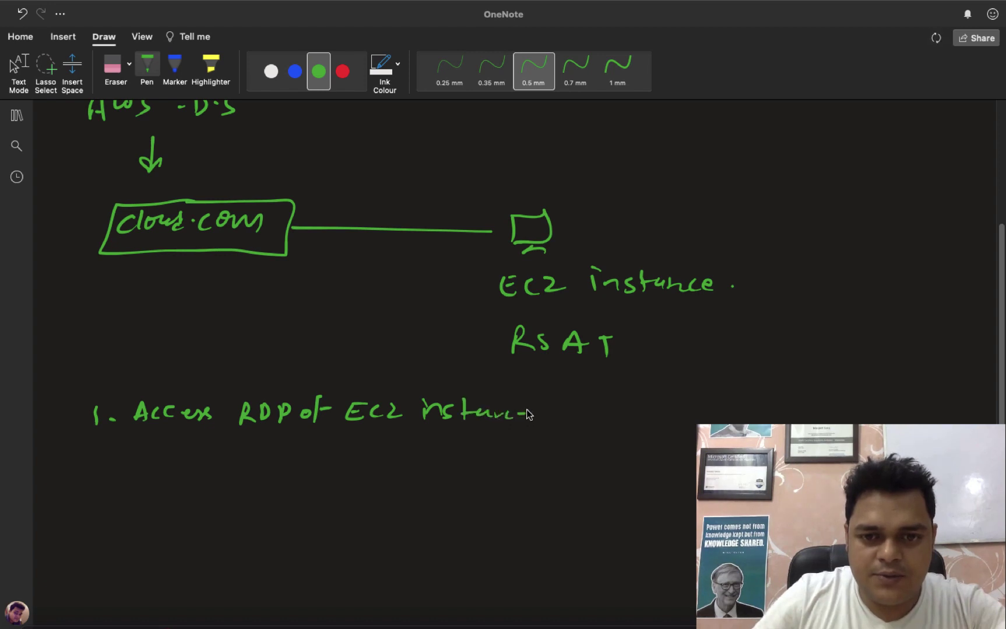
left_click(547, 416)
mouse_move(90, 458)
left_mouse_down()
mouse_move(98, 476)
mouse_move(113, 467)
mouse_move(147, 484)
mouse_move(202, 477)
left_mouse_up()
mouse_move(211, 466)
left_mouse_down()
mouse_move(229, 483)
mouse_move(286, 469)
mouse_move(335, 477)
left_mouse_up()
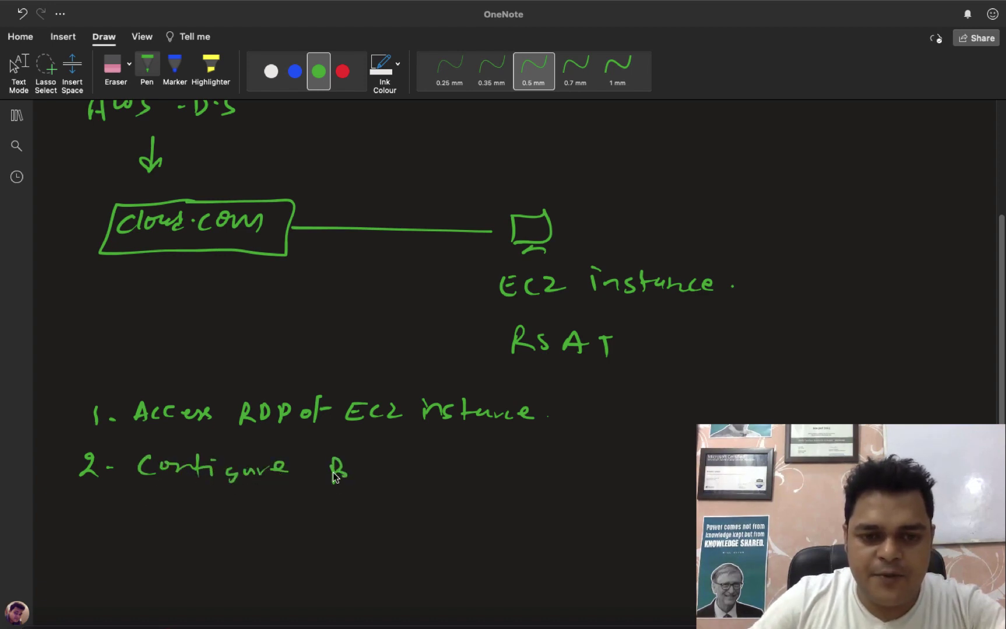
mouse_move(397, 470)
left_mouse_down()
mouse_move(394, 481)
mouse_move(436, 490)
mouse_move(446, 472)
mouse_move(450, 493)
left_mouse_up()
left_click_drag(469, 486, 484, 466)
left_click_drag(484, 467, 496, 485)
mouse_move(509, 465)
left_mouse_down()
mouse_move(510, 482)
mouse_move(514, 469)
mouse_move(539, 484)
left_mouse_up()
mouse_move(530, 482)
left_mouse_down()
mouse_move(549, 480)
mouse_move(551, 462)
left_mouse_up()
left_click_drag(559, 461, 557, 479)
left_click_drag(558, 461, 561, 471)
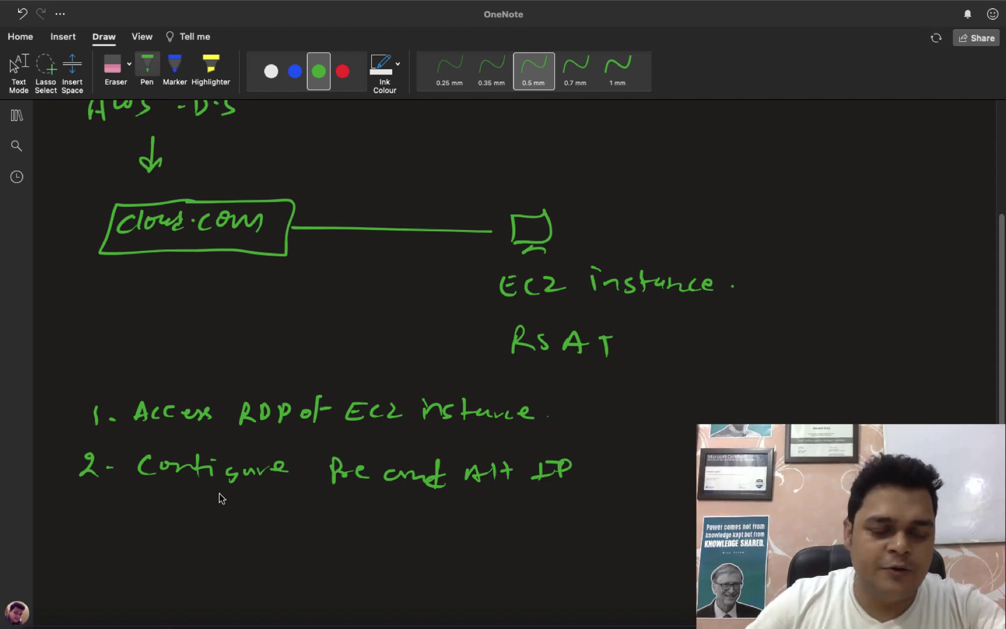
Handwrite step 3, 'Convert System from workgroup to domain'.
mouse_move(90, 511)
left_mouse_down()
mouse_move(100, 521)
mouse_move(90, 529)
left_mouse_up()
left_click_drag(112, 518, 200, 516)
left_click_drag(206, 524, 252, 520)
mouse_move(256, 523)
left_mouse_down()
mouse_move(266, 507)
mouse_move(311, 531)
mouse_move(351, 531)
left_mouse_up()
mouse_move(369, 510)
left_mouse_down()
mouse_move(371, 531)
mouse_move(379, 516)
left_mouse_up()
mouse_move(377, 522)
left_mouse_down()
mouse_move(416, 528)
mouse_move(425, 545)
mouse_move(449, 519)
left_mouse_up()
mouse_move(442, 531)
left_mouse_down()
mouse_move(459, 518)
mouse_move(619, 537)
mouse_move(682, 522)
left_mouse_up()
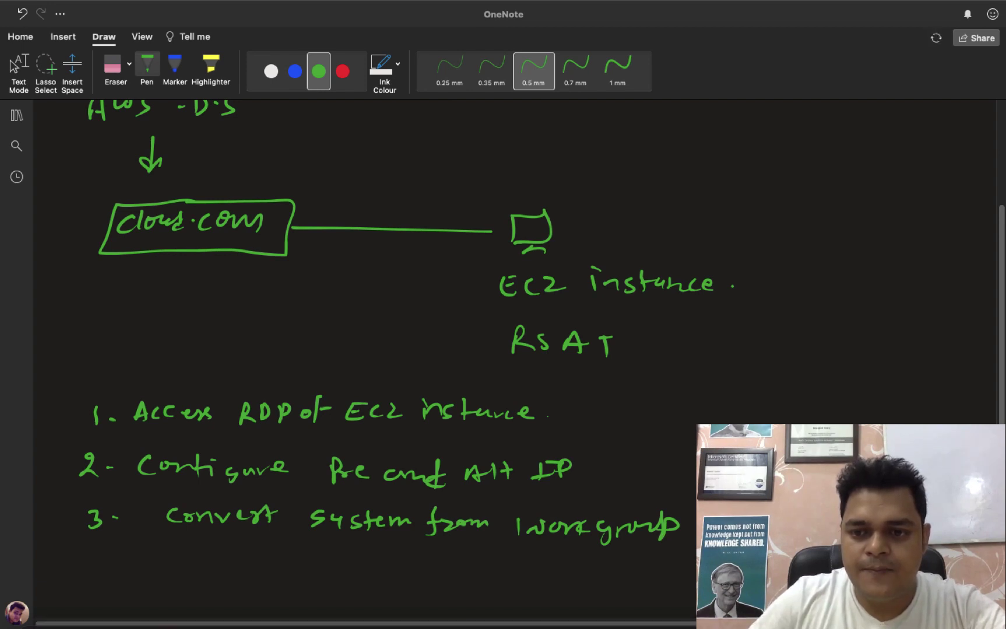
Handwrite step 4, 'Install RSAT service', and leave inking mode.
scroll(992, 419, "down", 5)
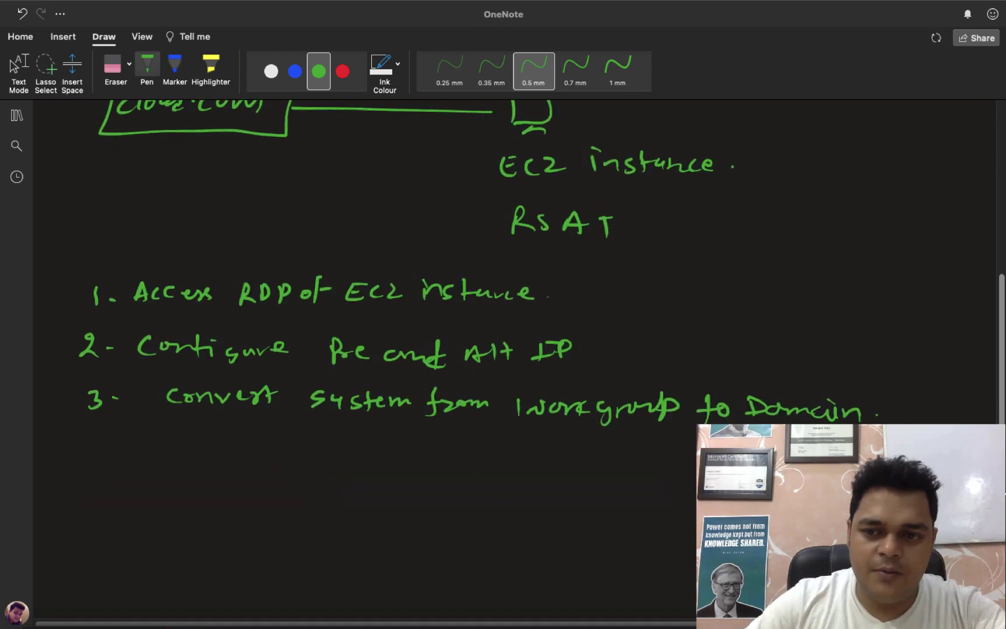
left_click(82, 460)
left_click_drag(70, 444, 86, 471)
left_click(103, 460)
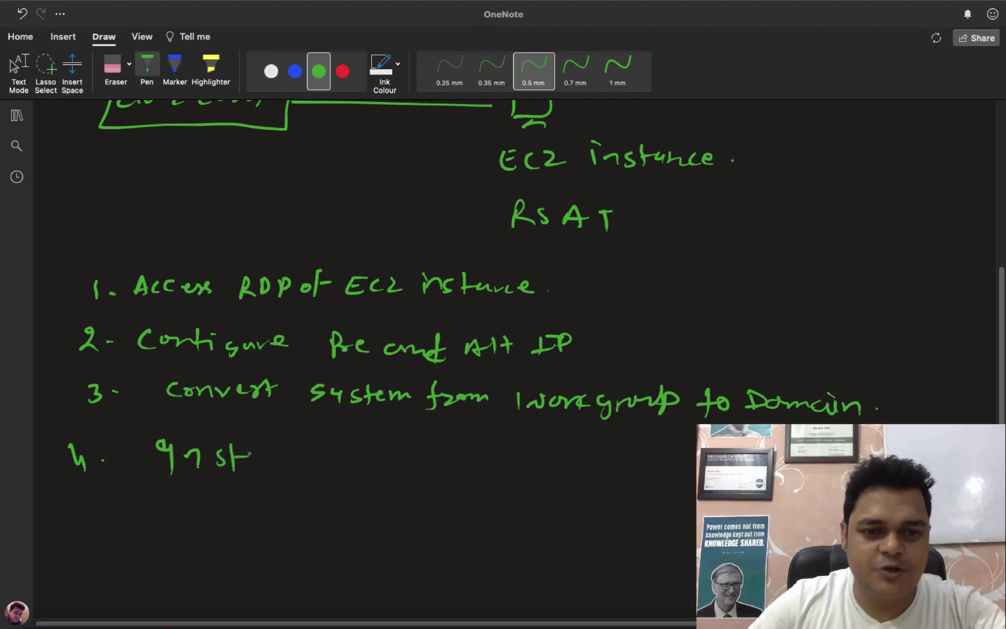
mouse_move(248, 455)
left_mouse_down()
mouse_move(273, 450)
mouse_move(292, 465)
left_mouse_up()
left_click_drag(349, 444, 341, 469)
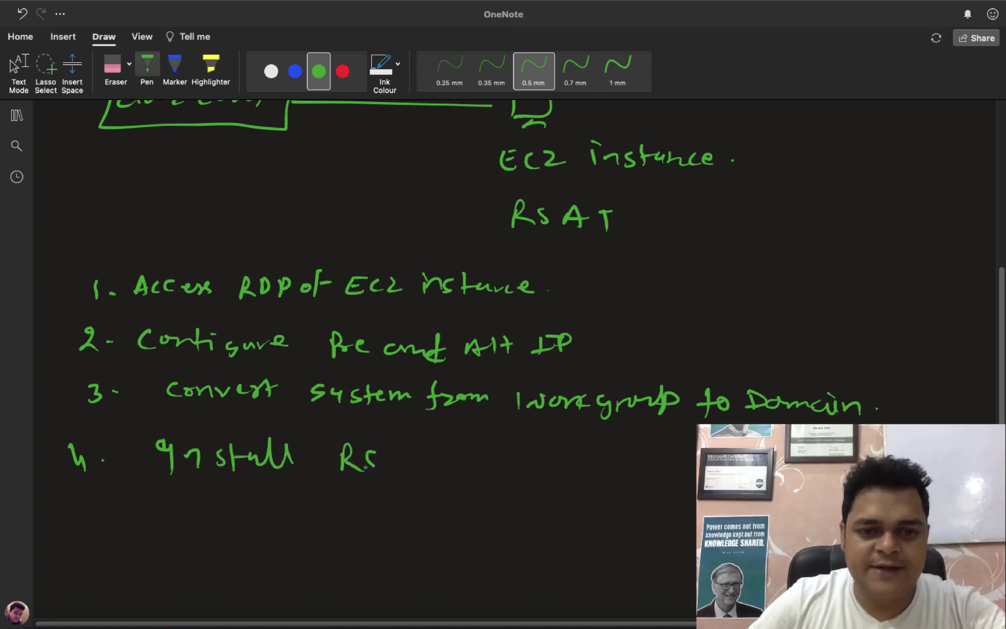
left_click_drag(506, 453, 570, 466)
left_click(577, 470)
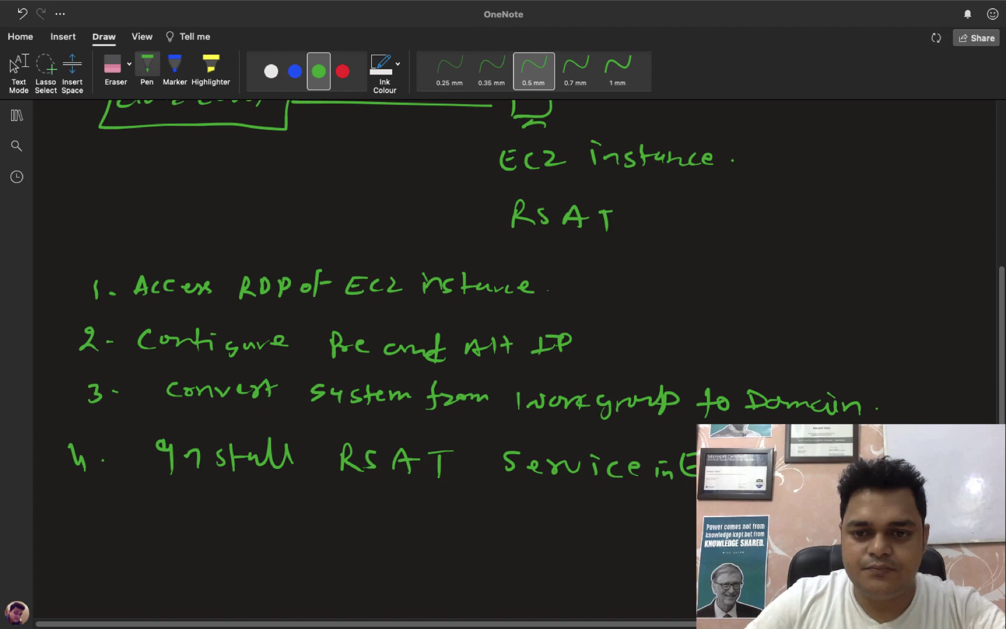
key("Escape")
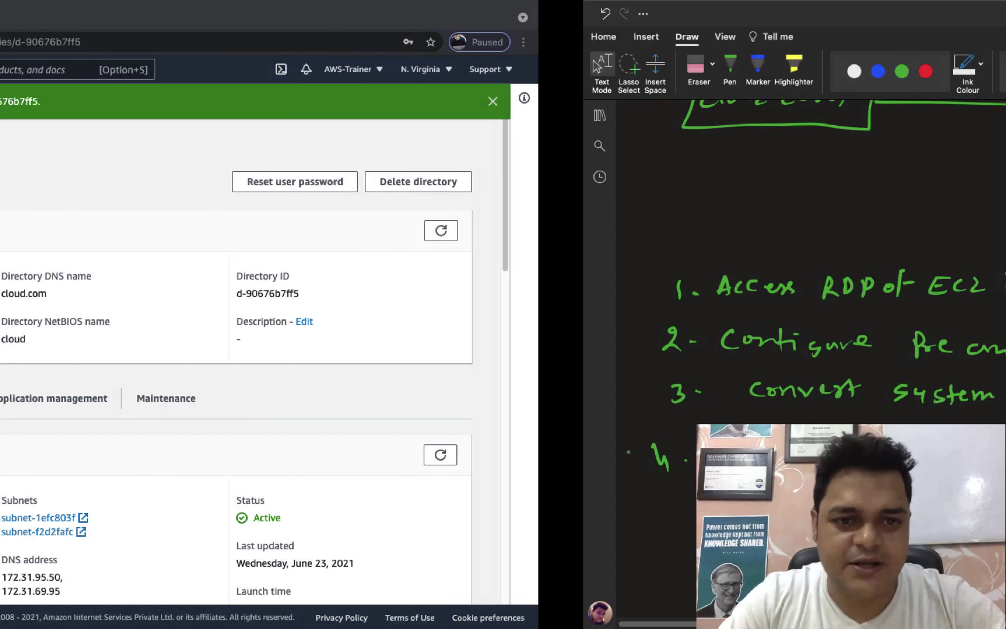
Dismiss the connection failure and reconnect to AWS-VM, accepting the server certificate.
key("ctrl+Left")
key("ctrl+Left")
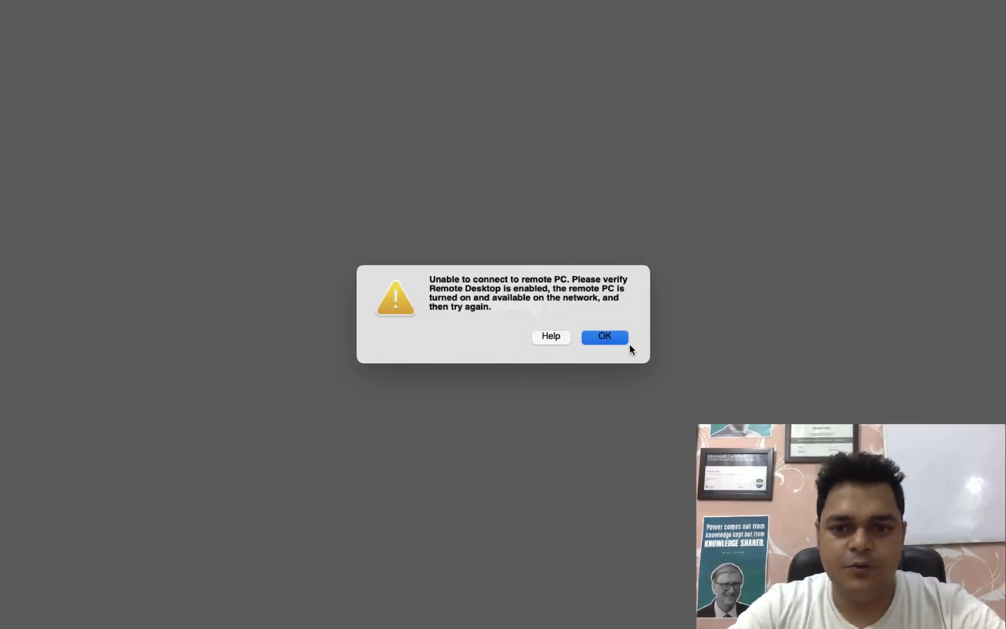
left_click(613, 339)
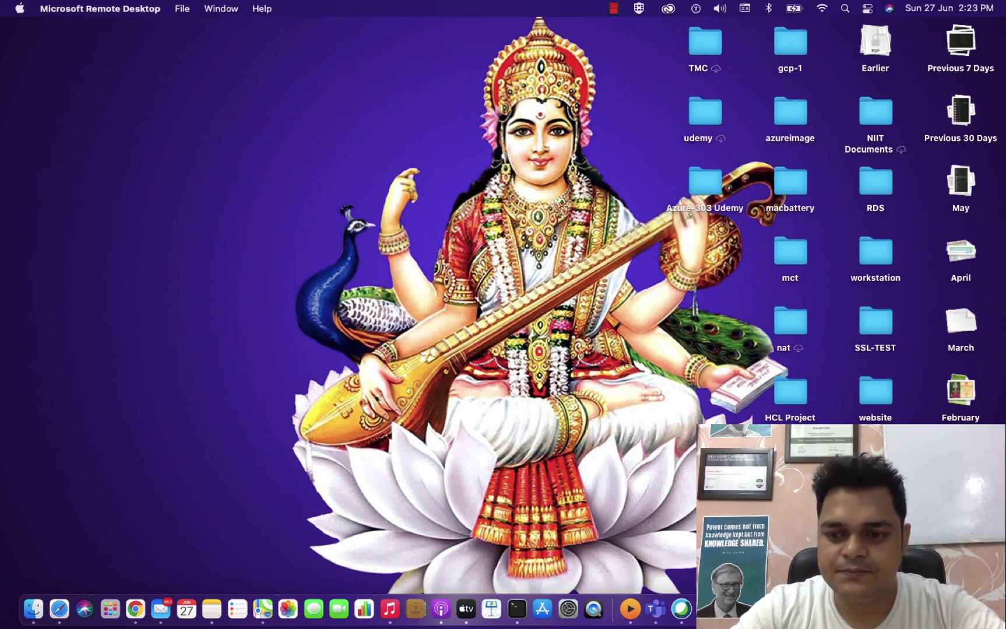
key("ctrl+Down")
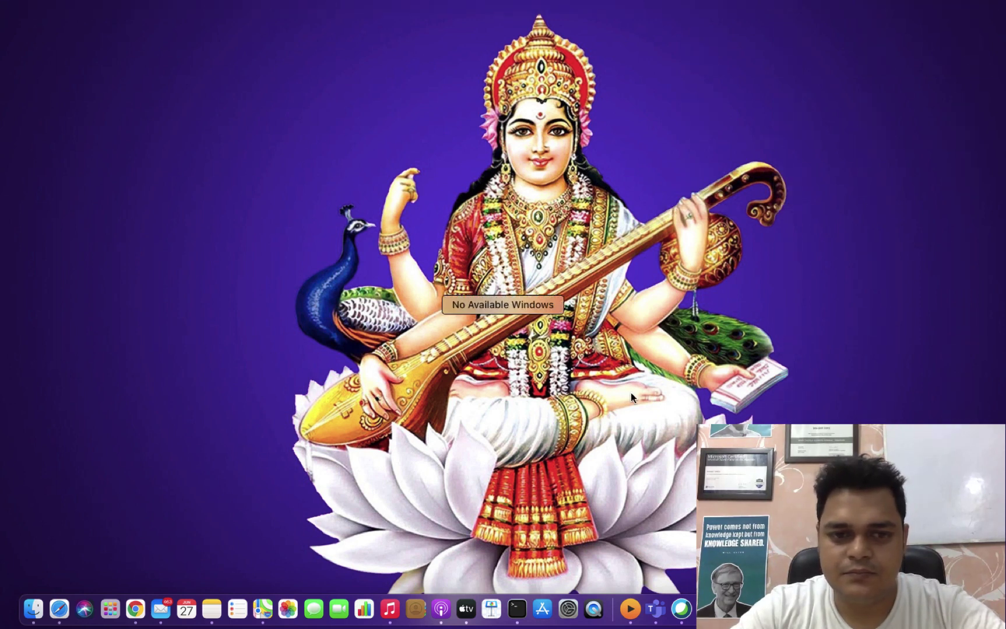
left_click(678, 570)
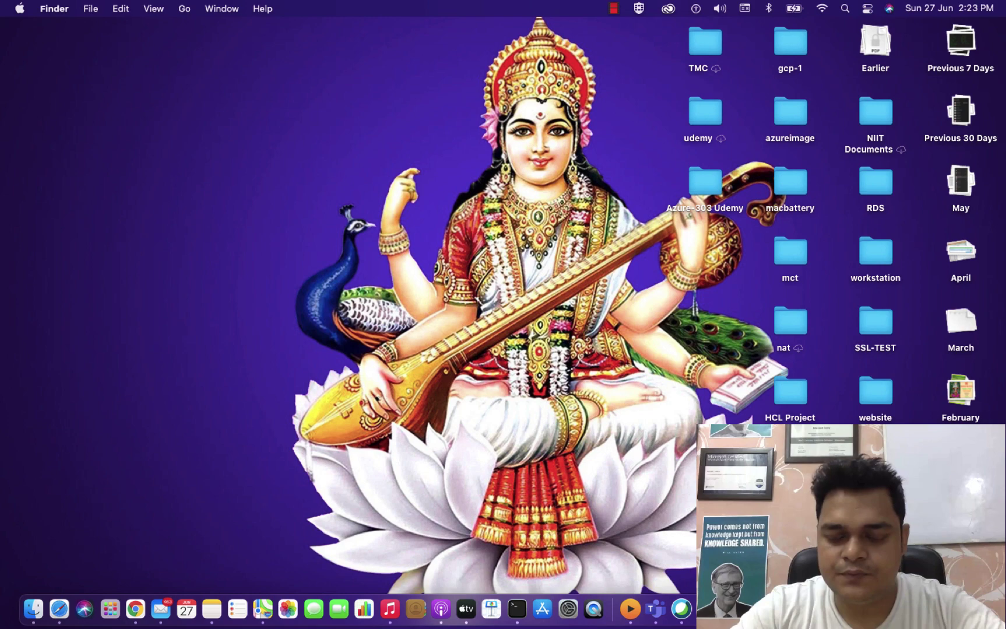
key("super+Tab")
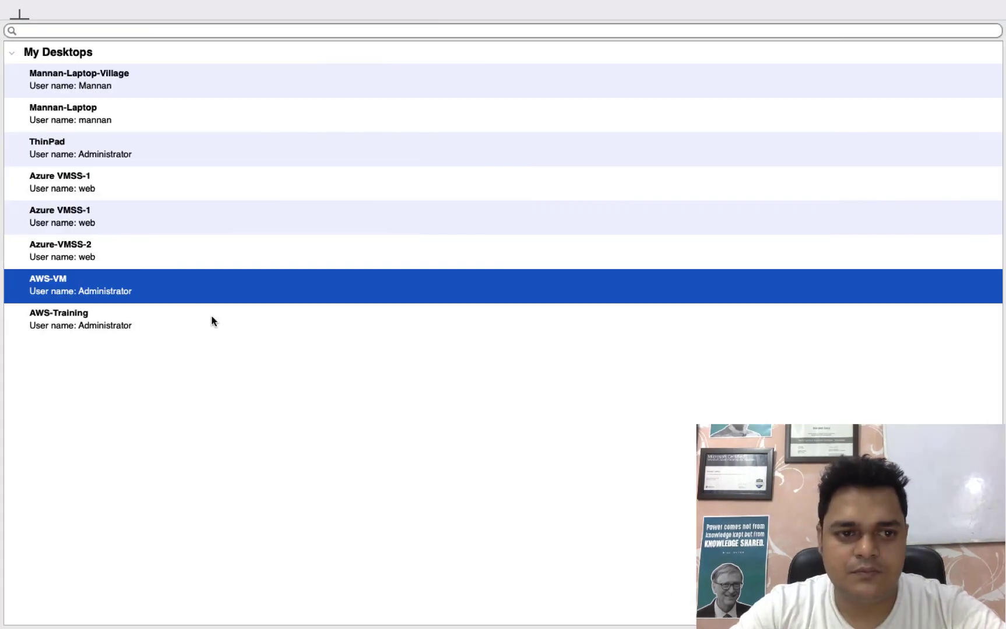
double_click(84, 278)
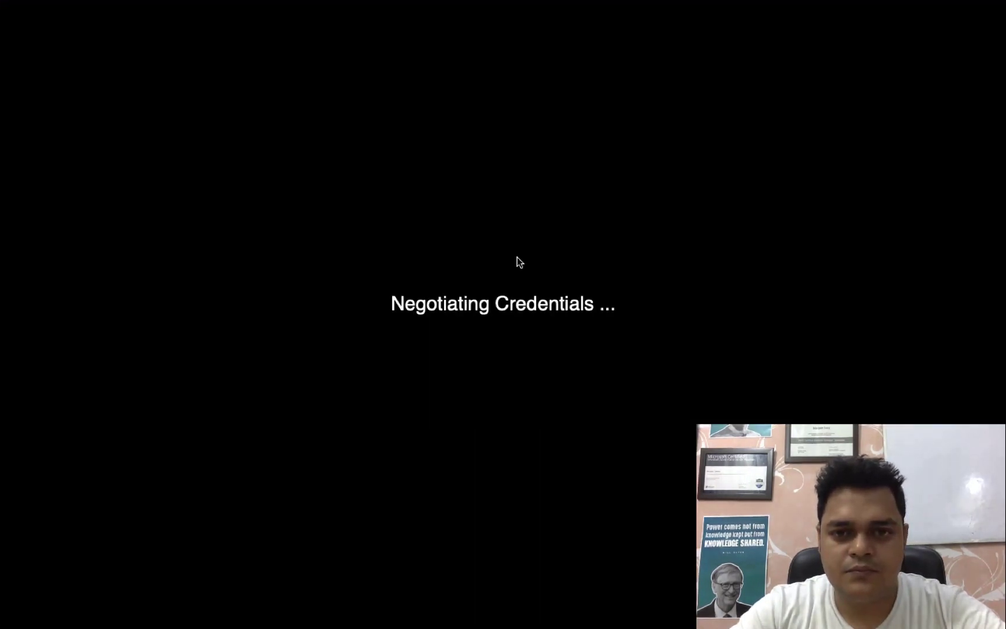
left_click(657, 244)
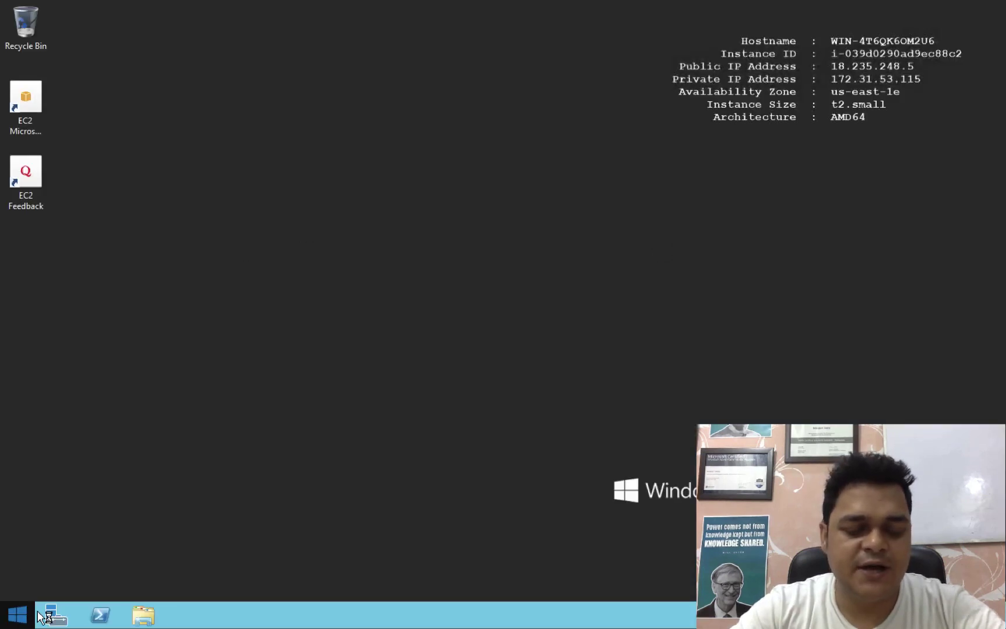
Confirm in This PC's system properties that the domain is cloud.com, then launch Server Manager.
left_click(153, 616)
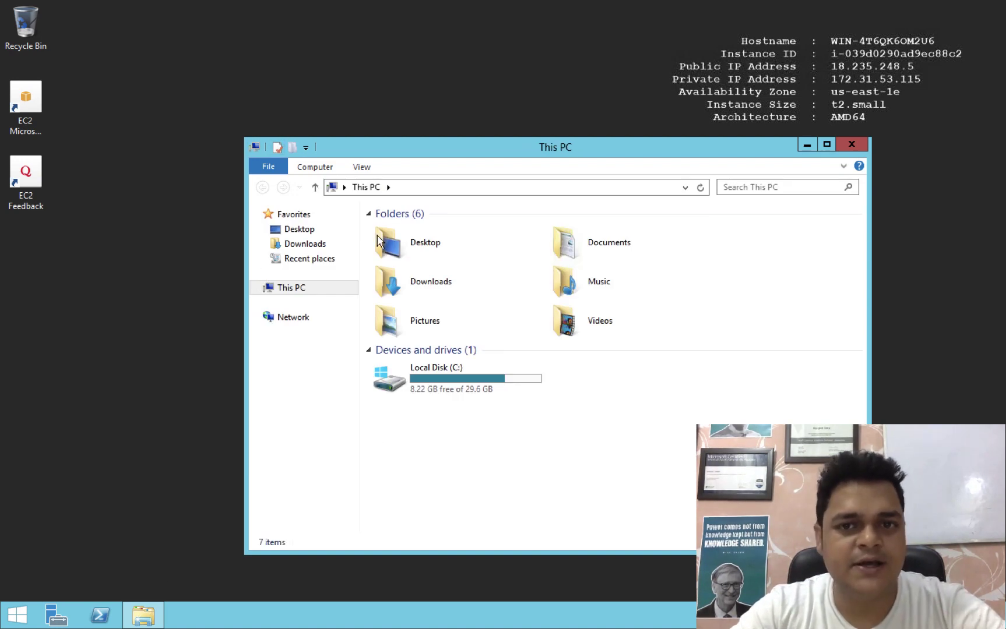
left_click(278, 148)
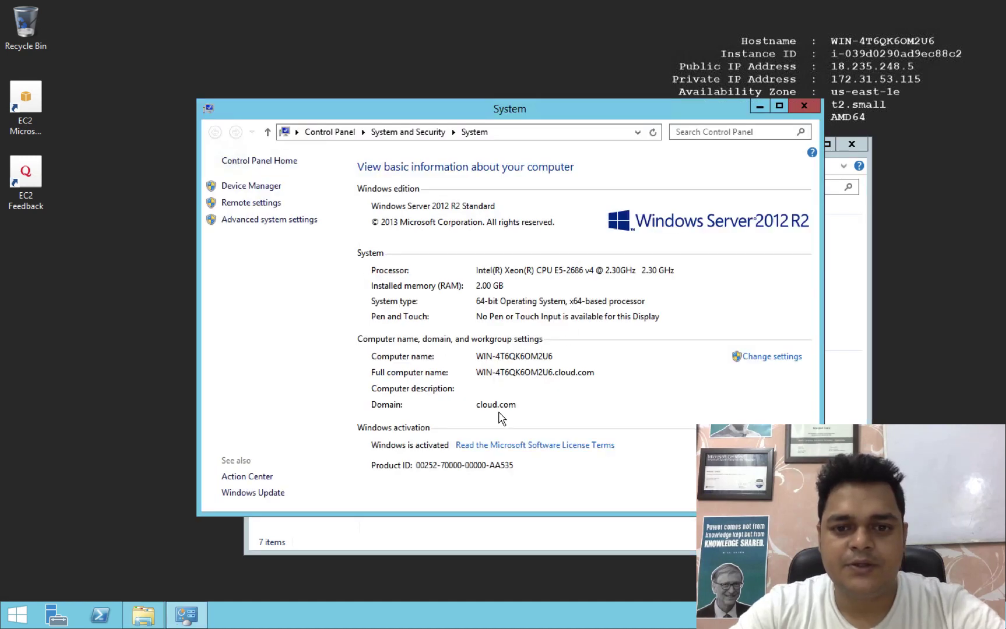
left_click(805, 108)
left_click(851, 144)
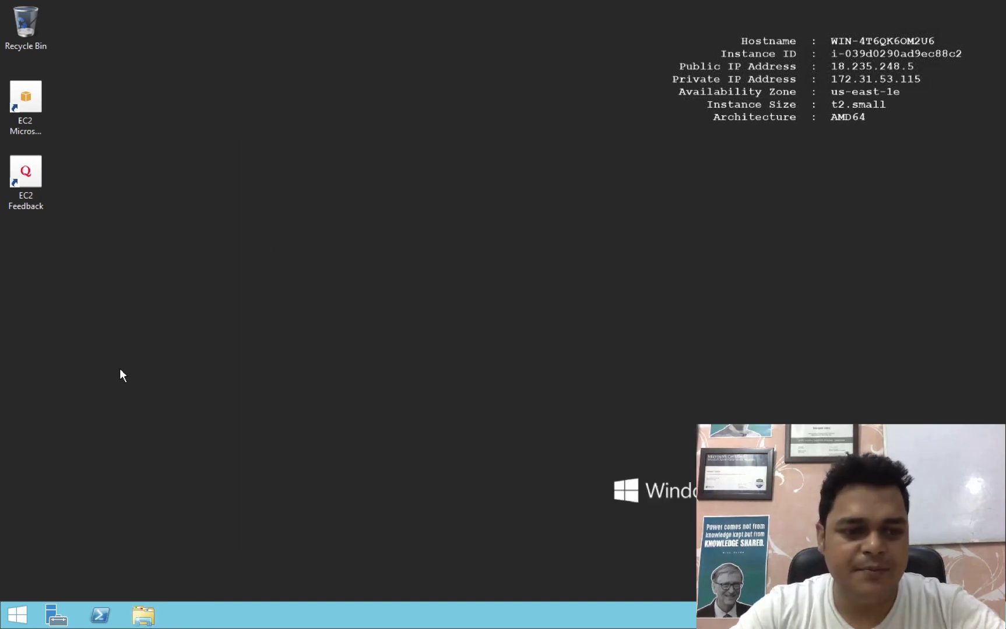
left_click(56, 614)
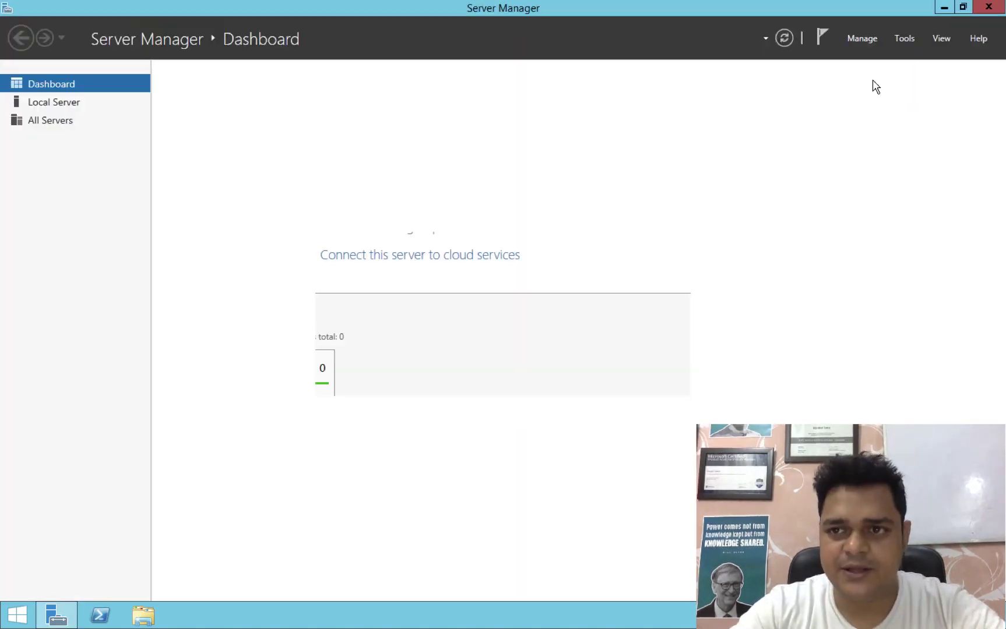
Launch the Add Roles and Features Wizard from the Dashboard's Quick Start panel.
left_click(903, 39)
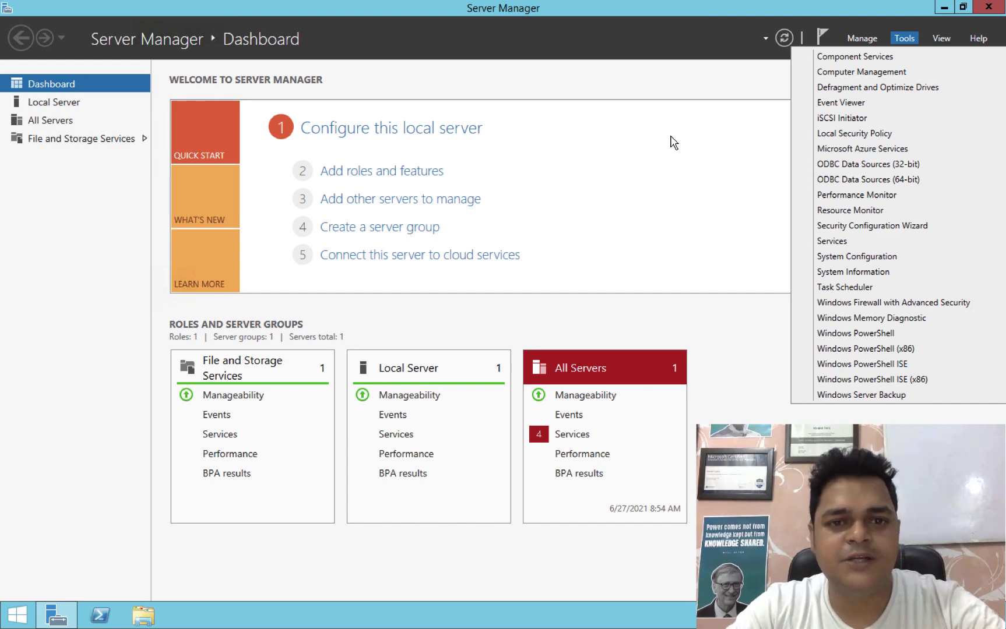
left_click(673, 144)
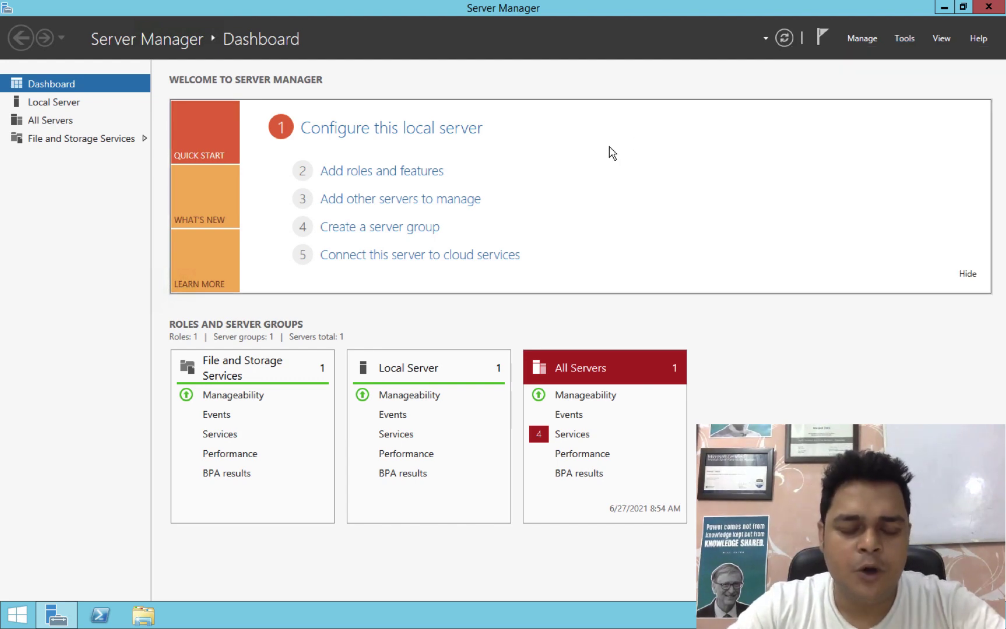
left_click(379, 175)
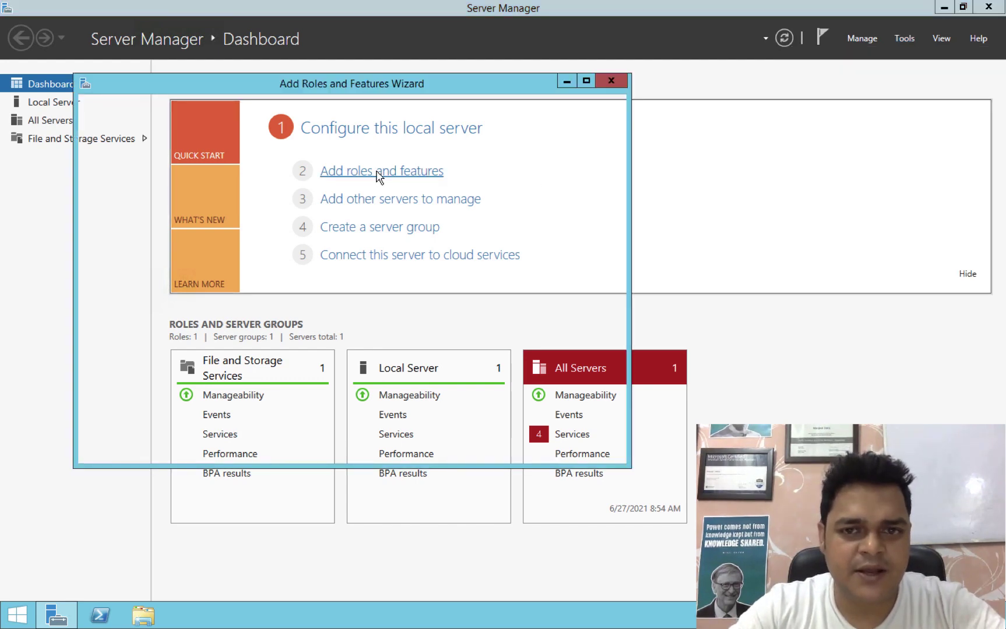
key("ctrl+Right")
key("ctrl+Right")
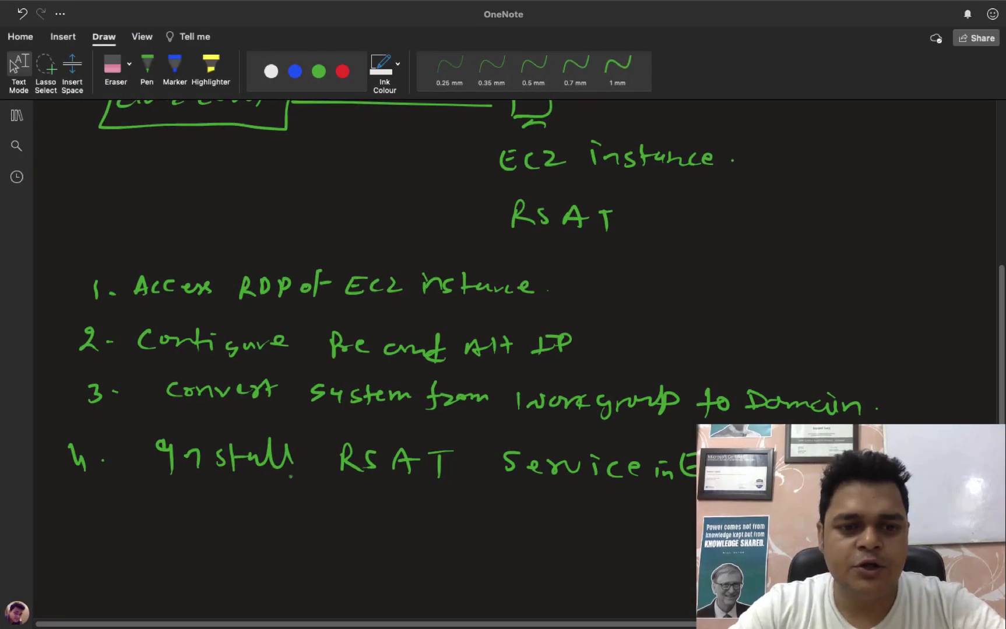
key("ctrl+Left")
key("ctrl+Left")
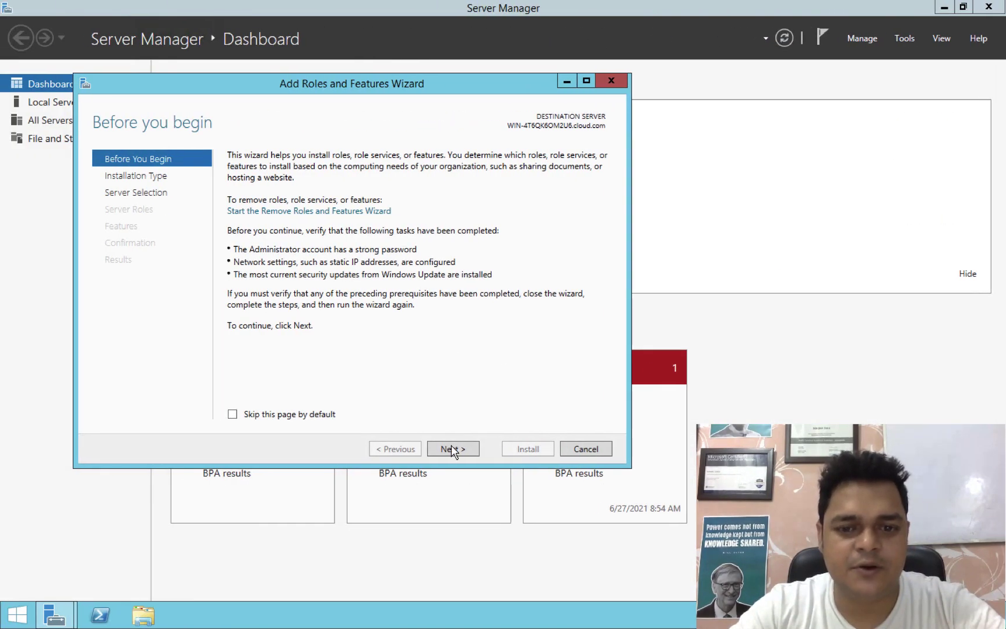
Advance the wizard with role-based installation on this server, skipping roles, to the Features page.
left_click(454, 450)
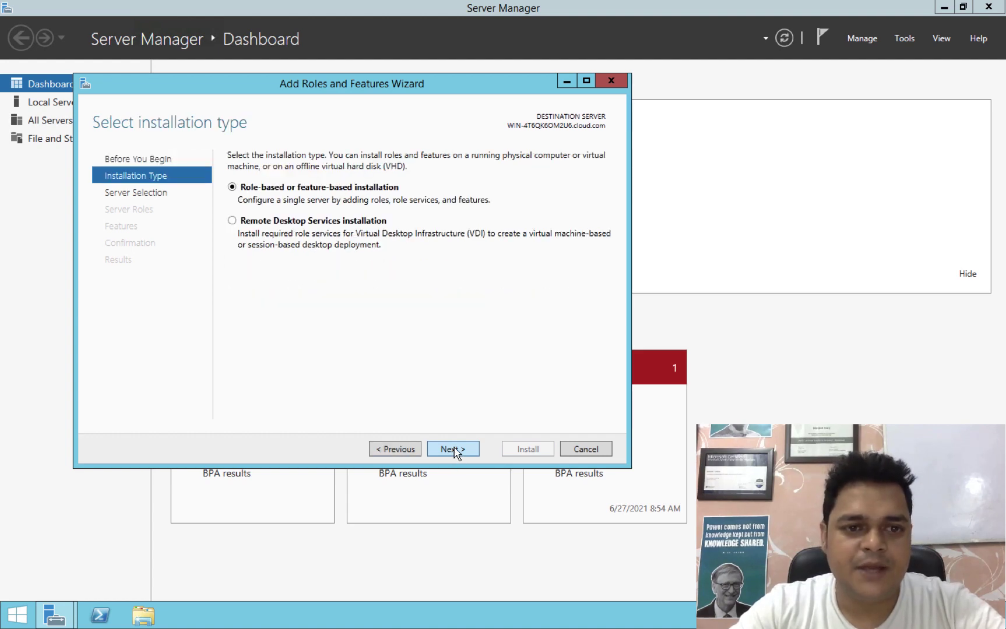
left_click(455, 450)
left_click(454, 450)
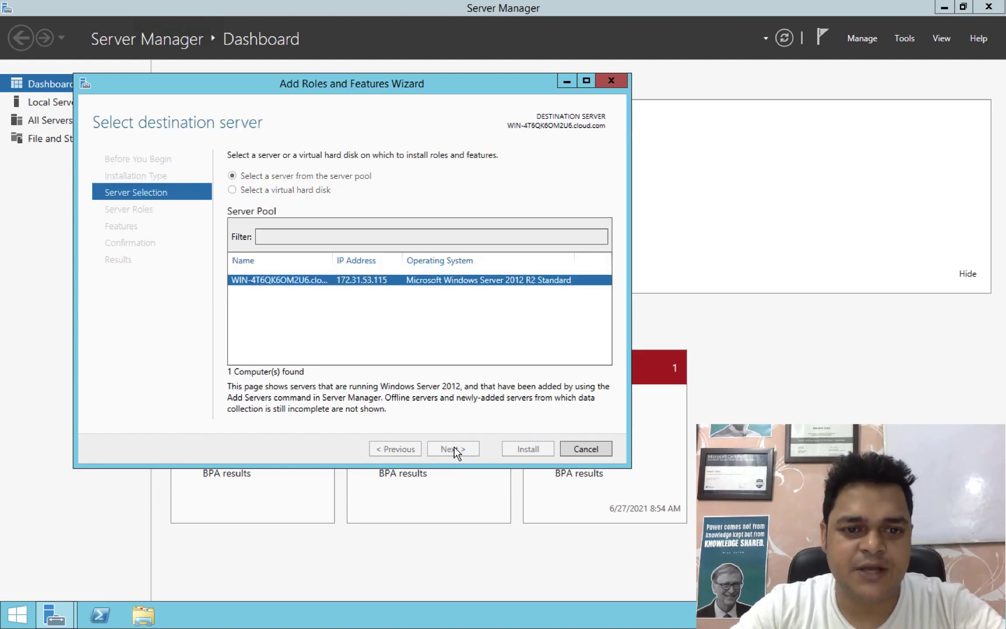
left_click(455, 450)
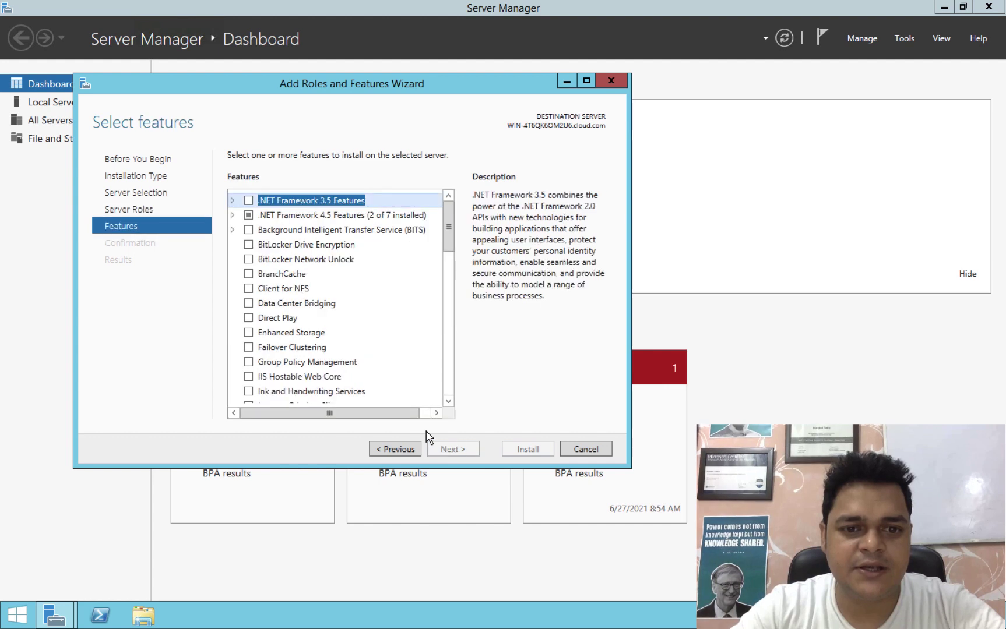
left_click(449, 406)
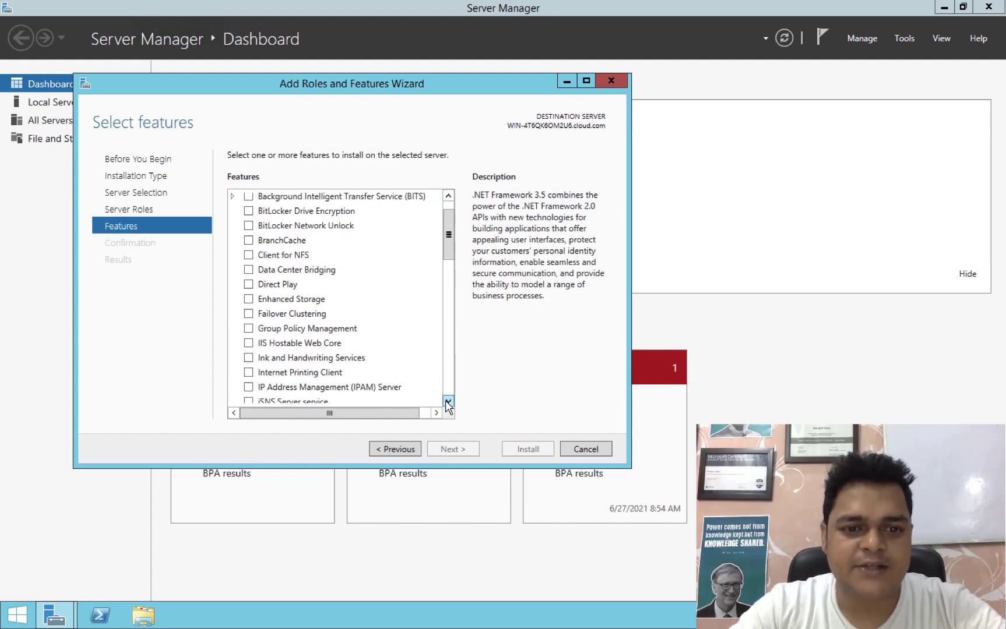
left_click_drag(448, 406, 448, 406)
left_click(448, 406)
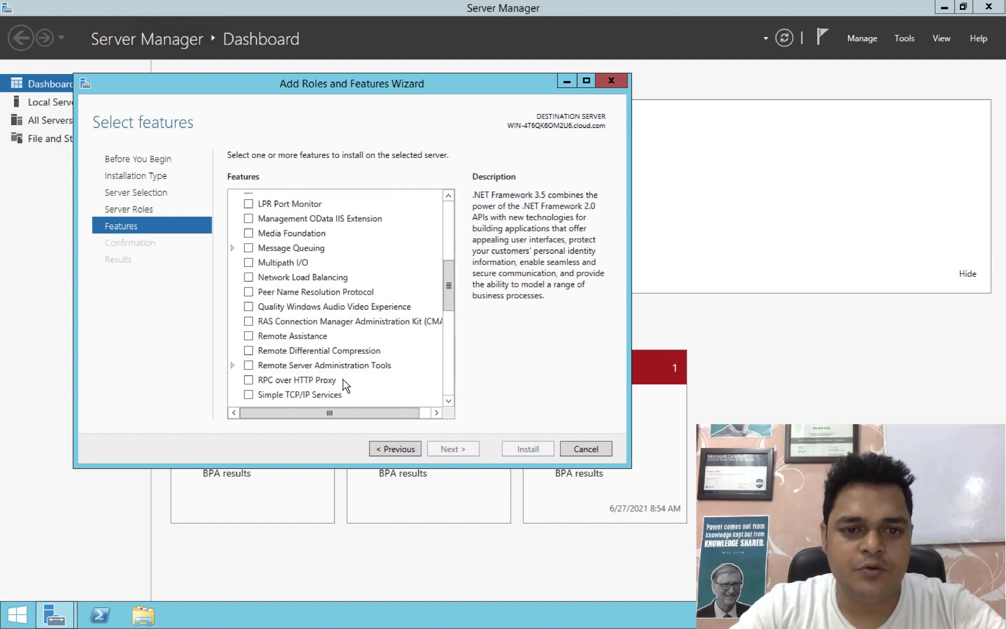
Select Remote Server Administration Tools with its required web server features and start installing.
left_click(248, 366)
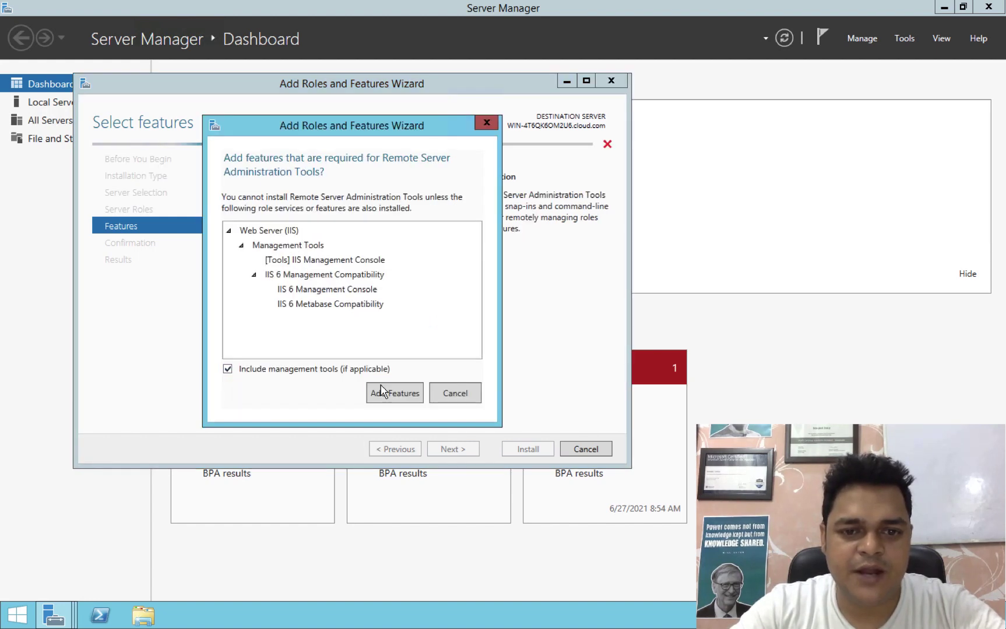
left_click(393, 392)
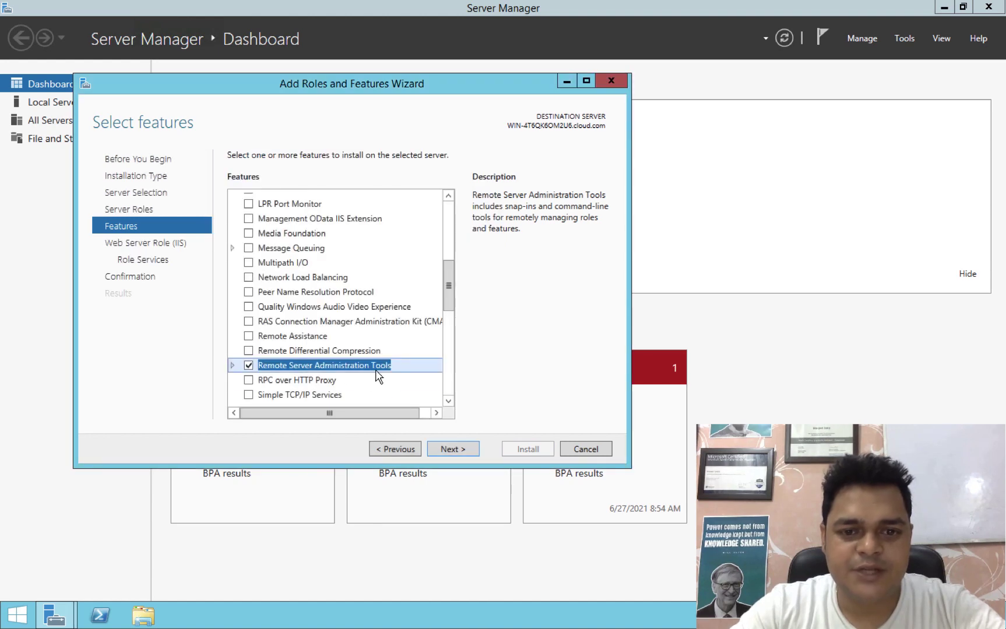
left_click(450, 450)
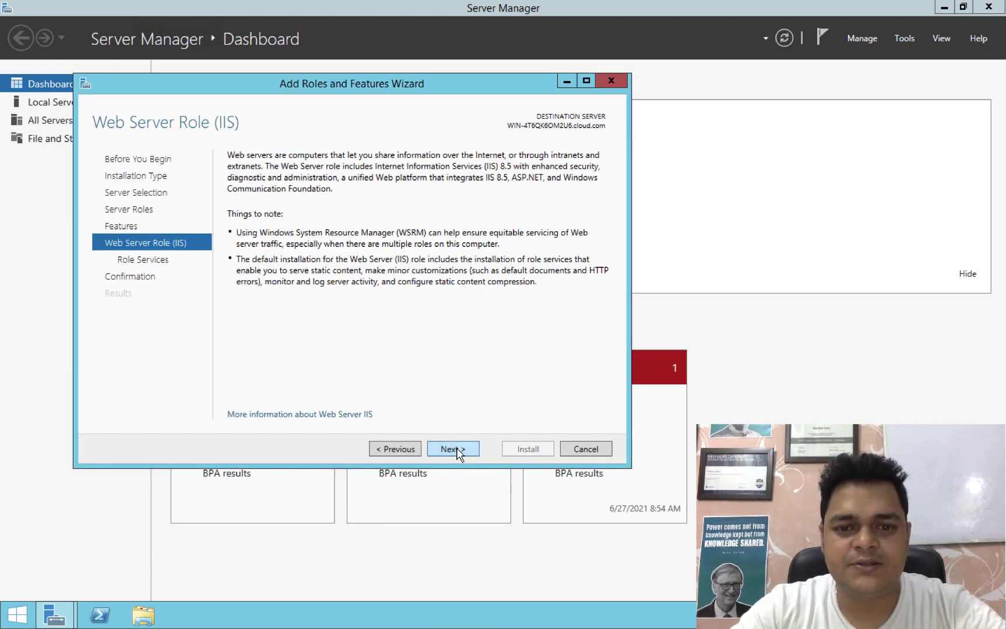
left_click(453, 450)
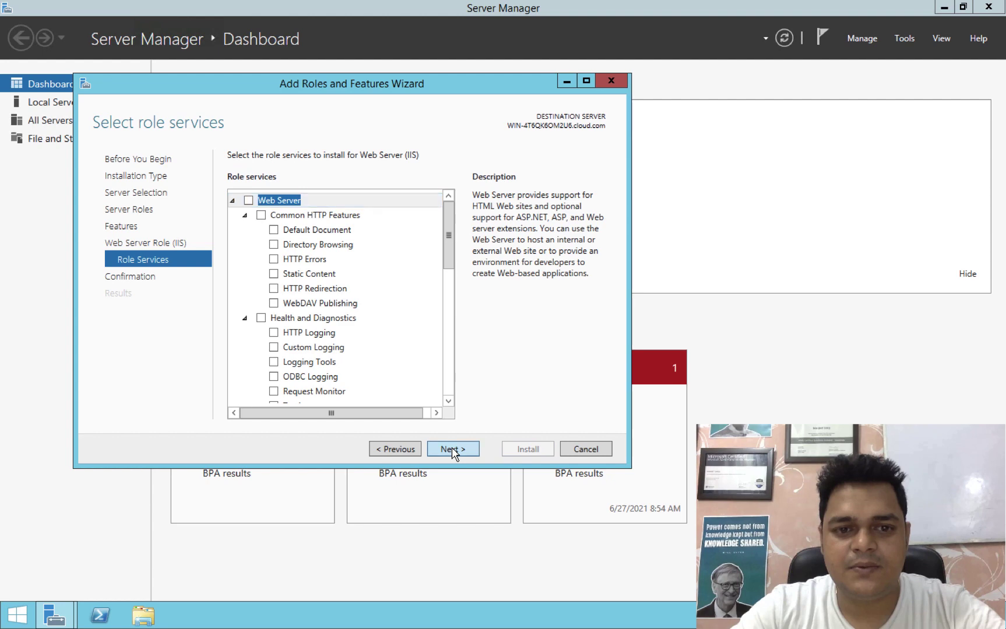
left_click(452, 448)
left_click(525, 452)
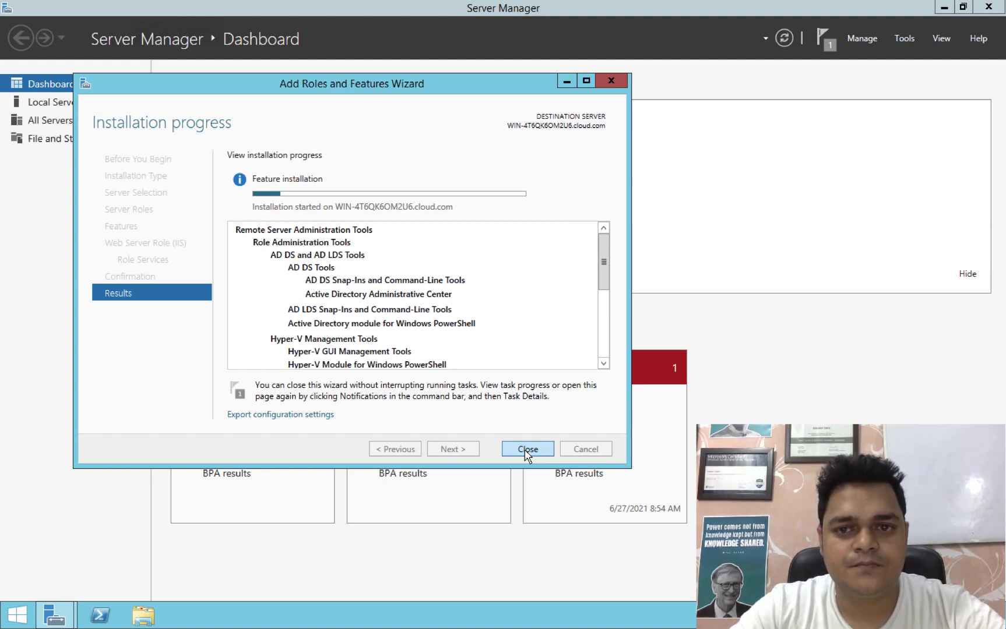
Wait for the RSAT installation to report success, then close the Add Roles and Features Wizard.
key("ctrl+Left")
key("ctrl+Right")
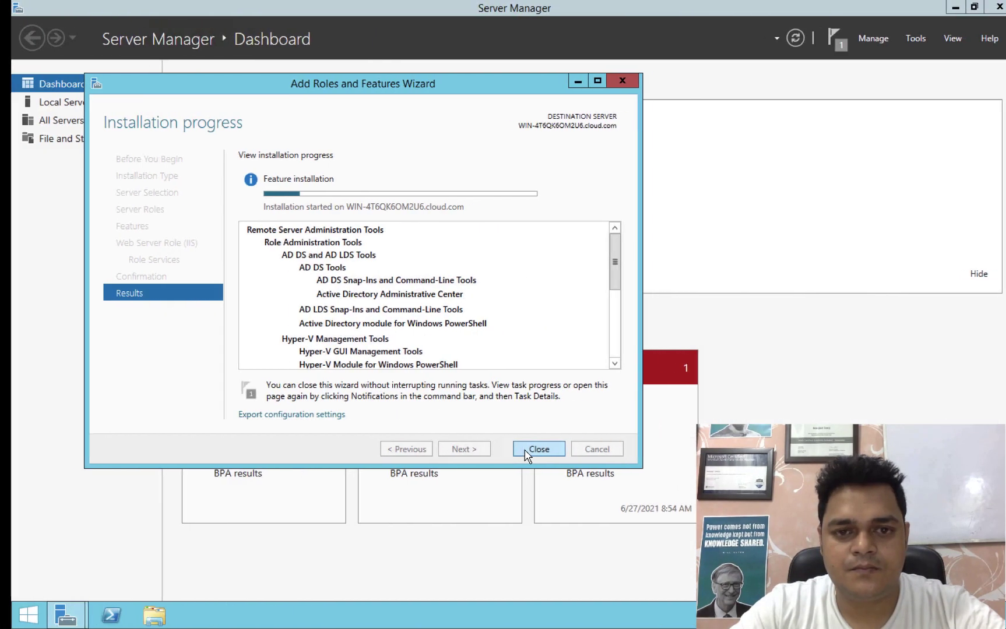
key("ctrl+Right")
key("ctrl+Right")
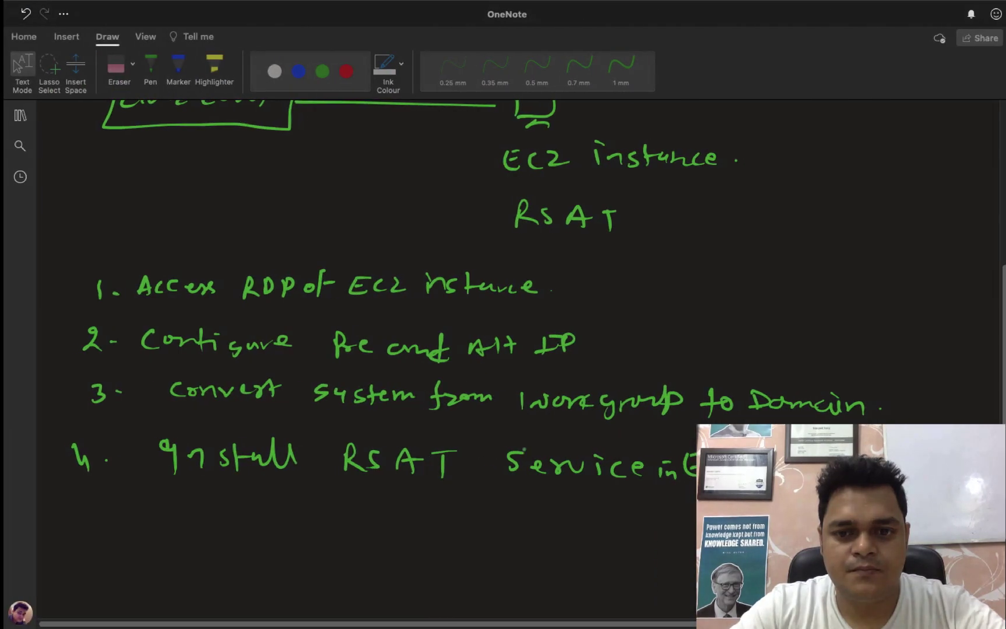
key("ctrl+Left")
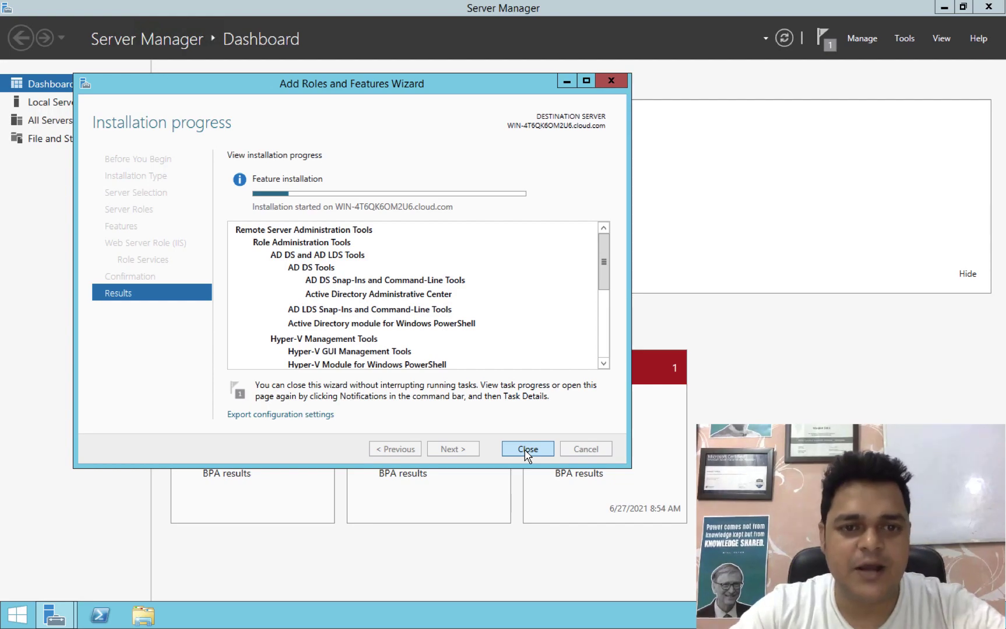
key("ctrl+Left")
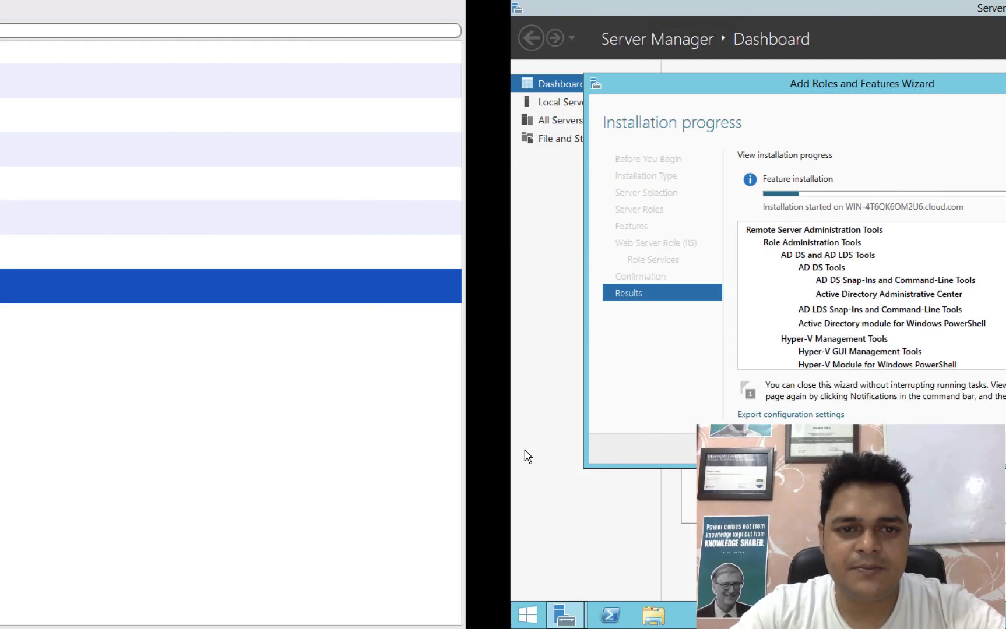
key("ctrl+Left")
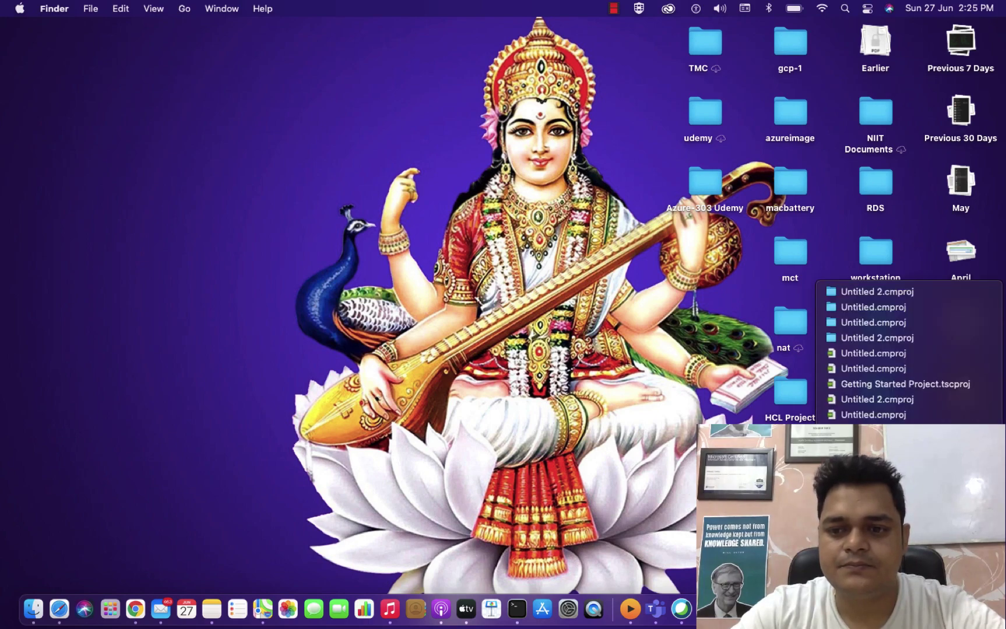
key("ctrl+Right")
key("ctrl+Right")
key("ctrl+Right")
key("ctrl+Left")
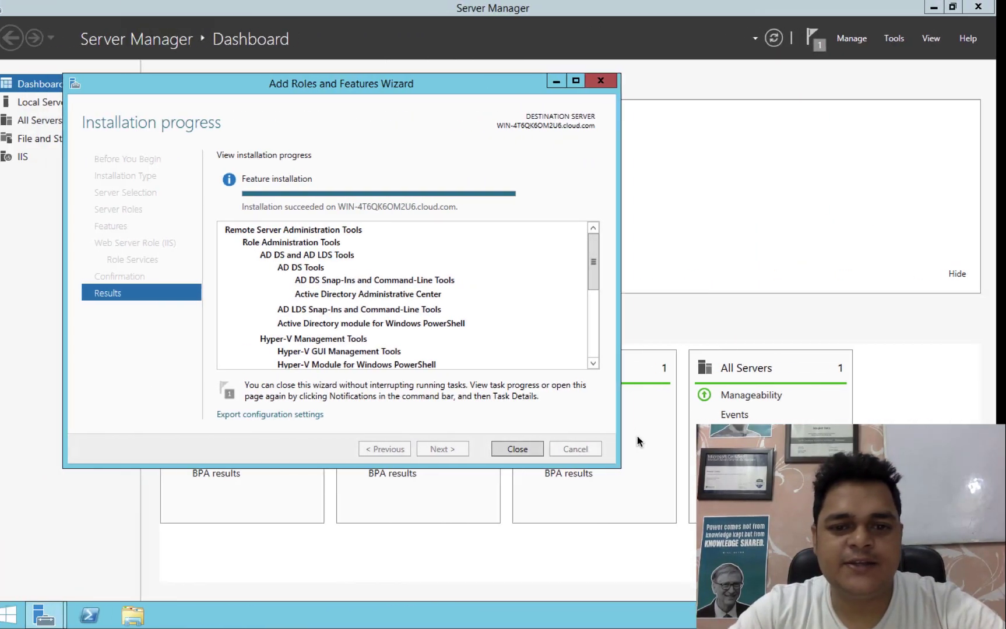
left_click(527, 449)
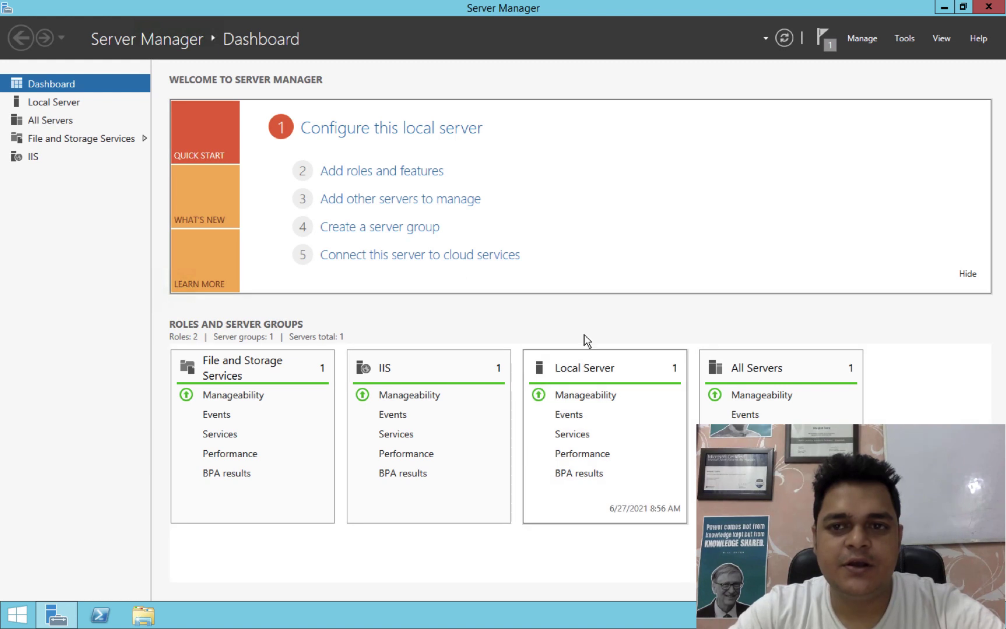
Open Active Directory Users and Computers from Server Manager's Tools menu.
left_click(903, 40)
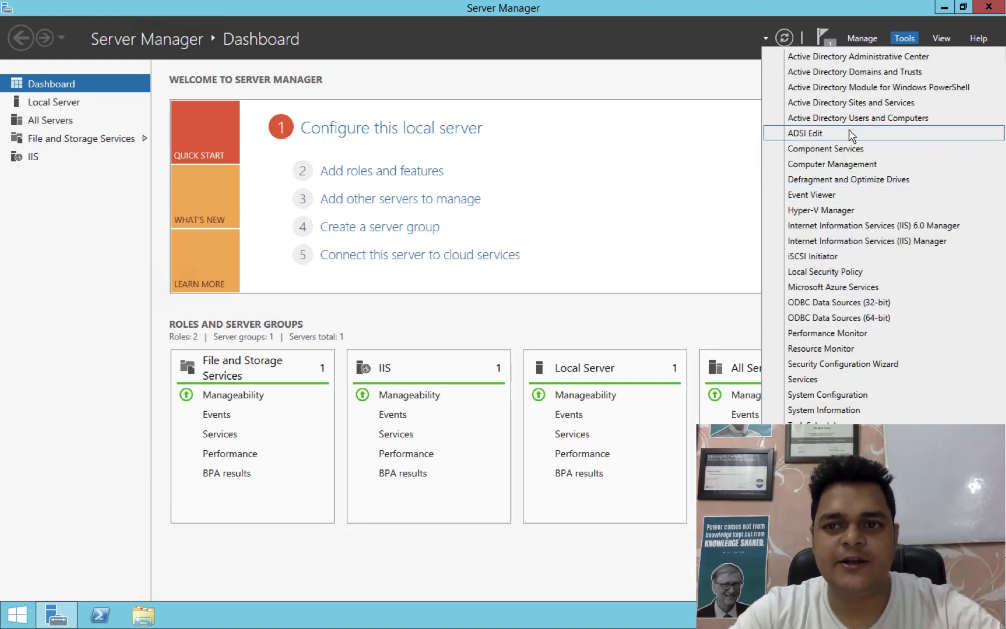
left_click(864, 119)
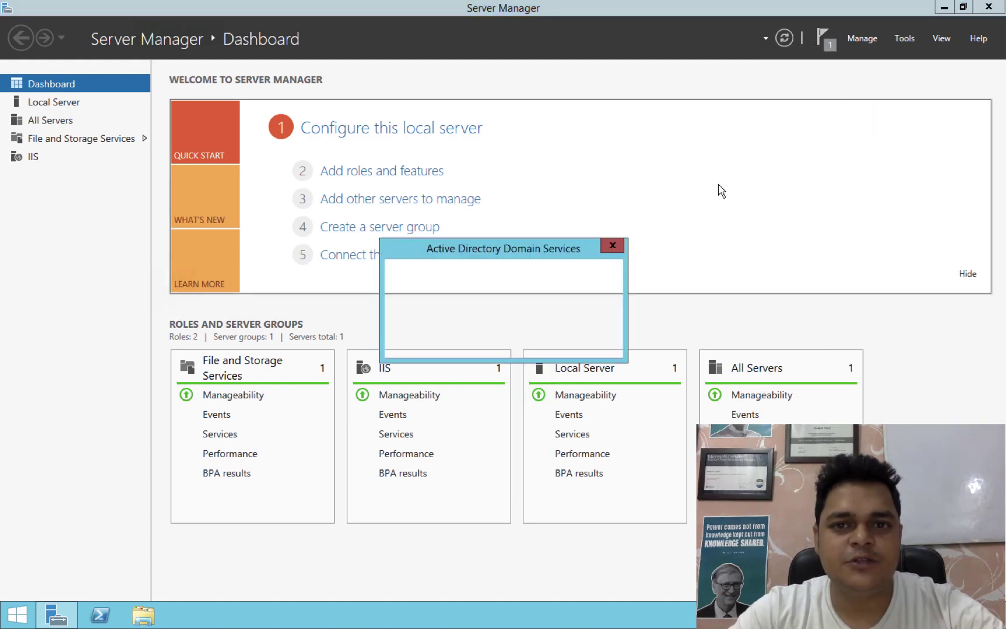
Dismiss the domain administrator warning and close Server Manager and Active Directory Users and Computers.
left_click(612, 246)
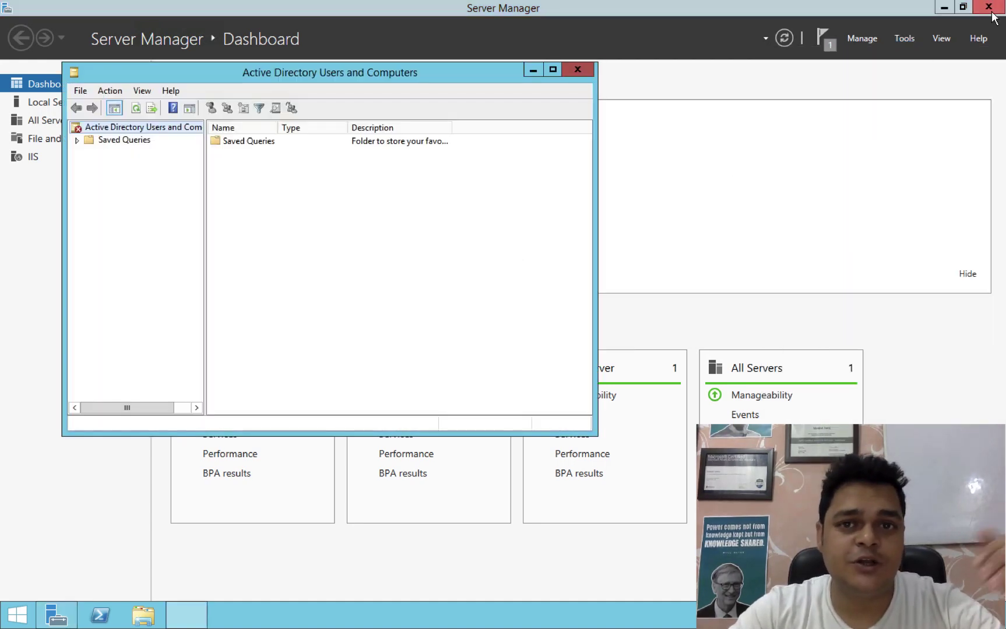
left_click(990, 12)
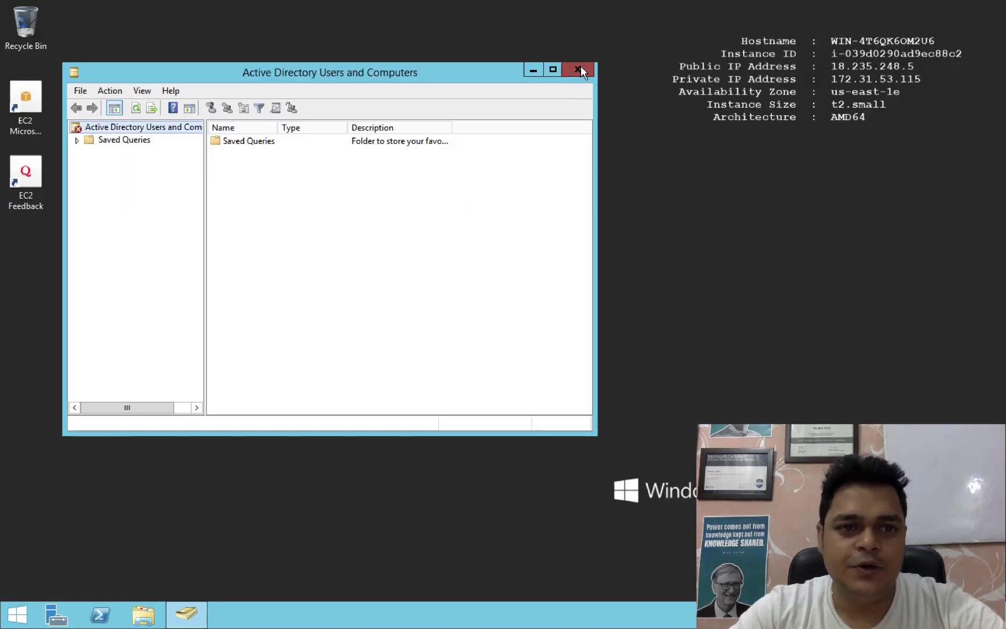
left_click(578, 70)
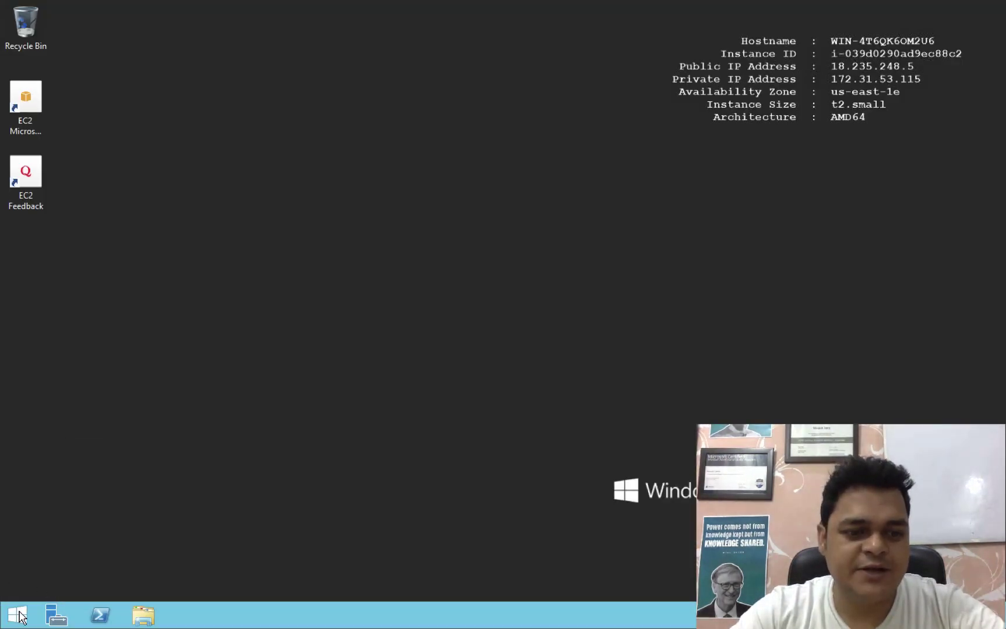
Restart the server from the Start quick menu, keeping the default shutdown reason.
left_click(18, 615)
right_click(20, 616)
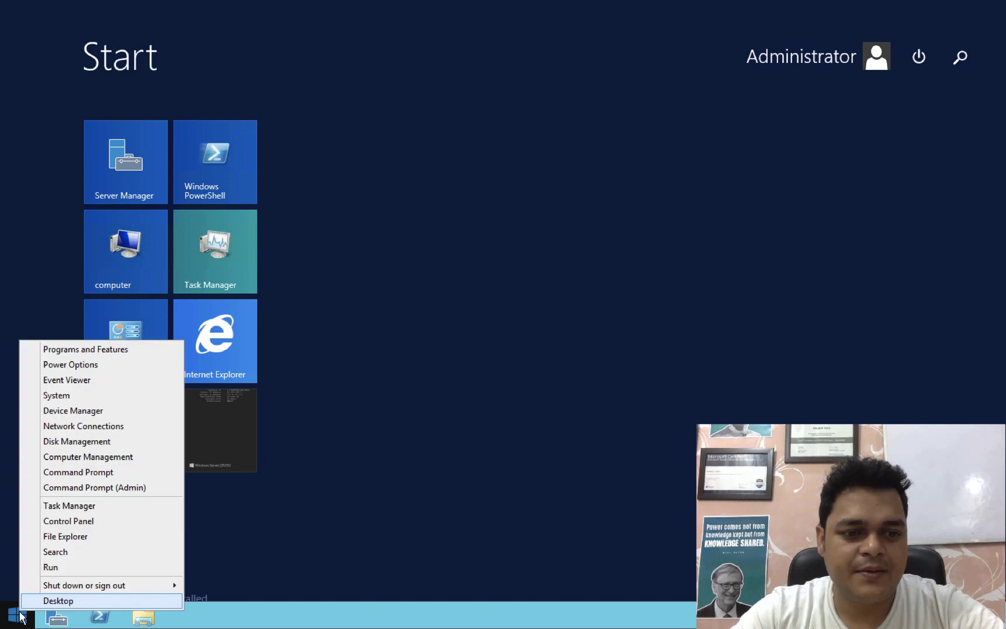
mouse_move(120, 586)
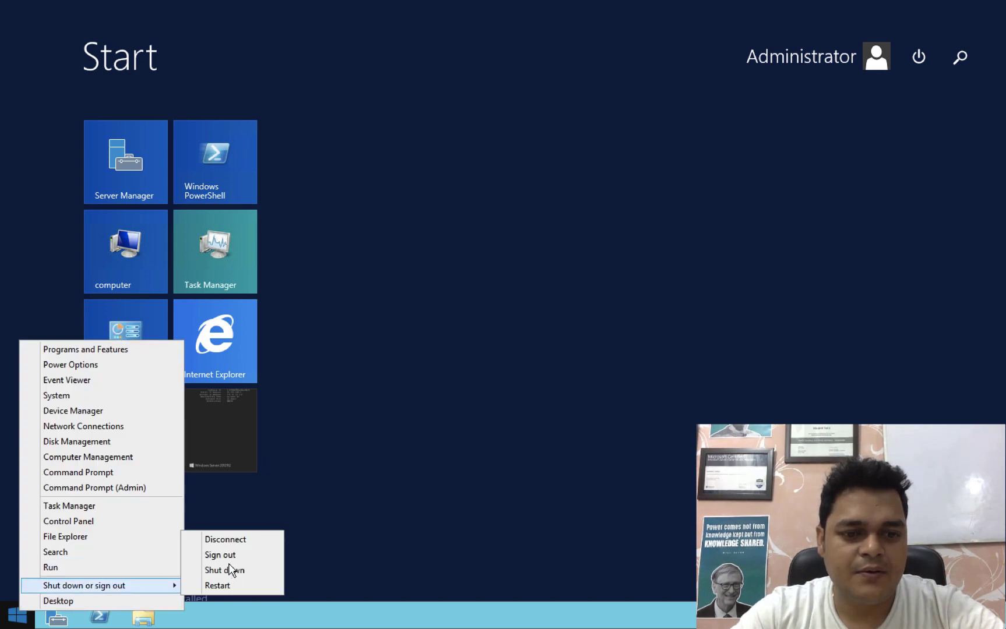
left_click(228, 586)
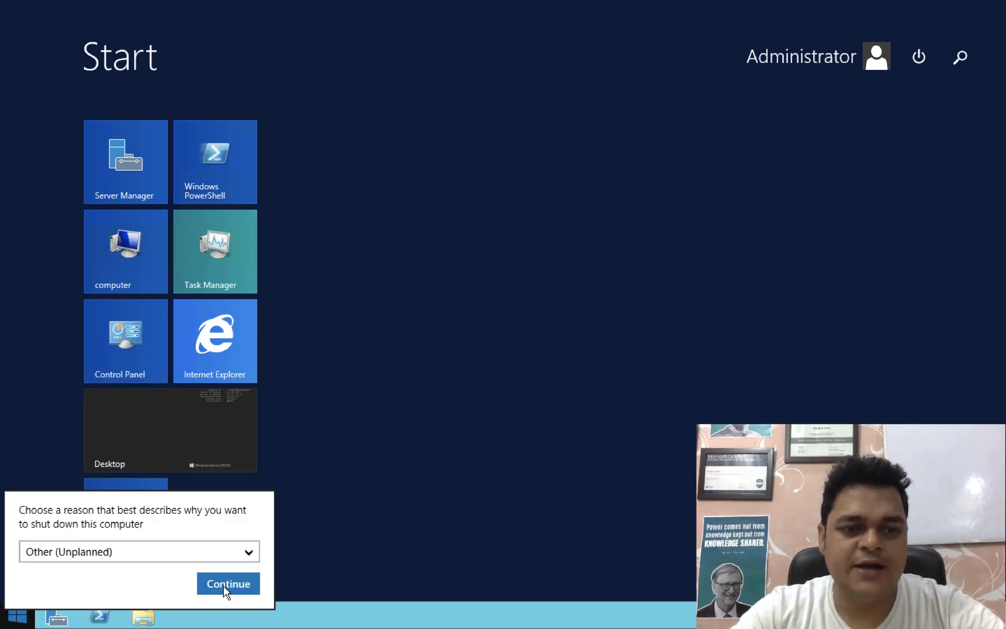
left_click(227, 584)
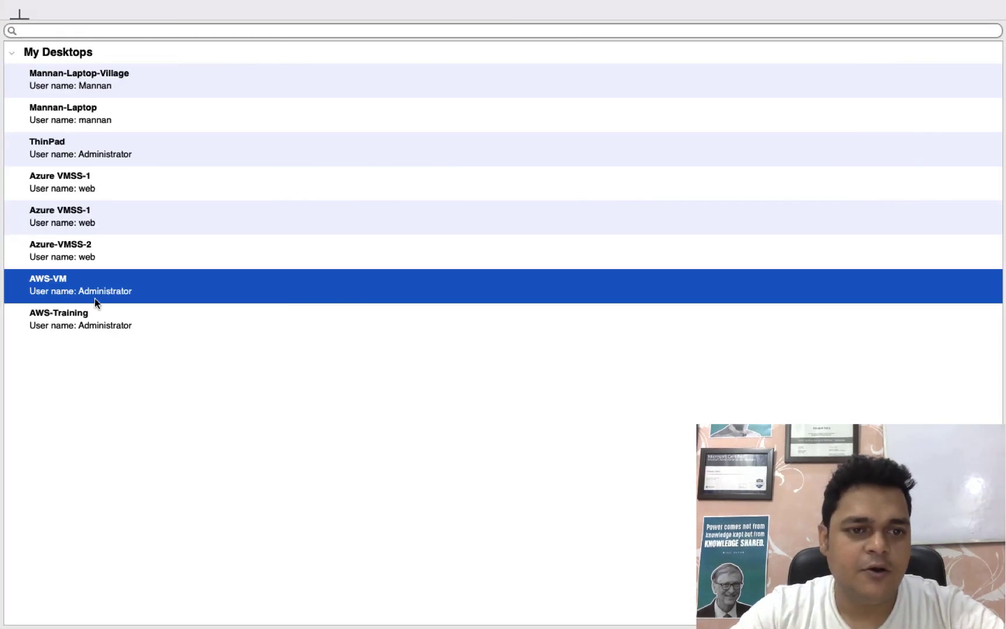
Dismiss the AWS-VM actions menu and switch over to the Mac desktop.
right_click(94, 299)
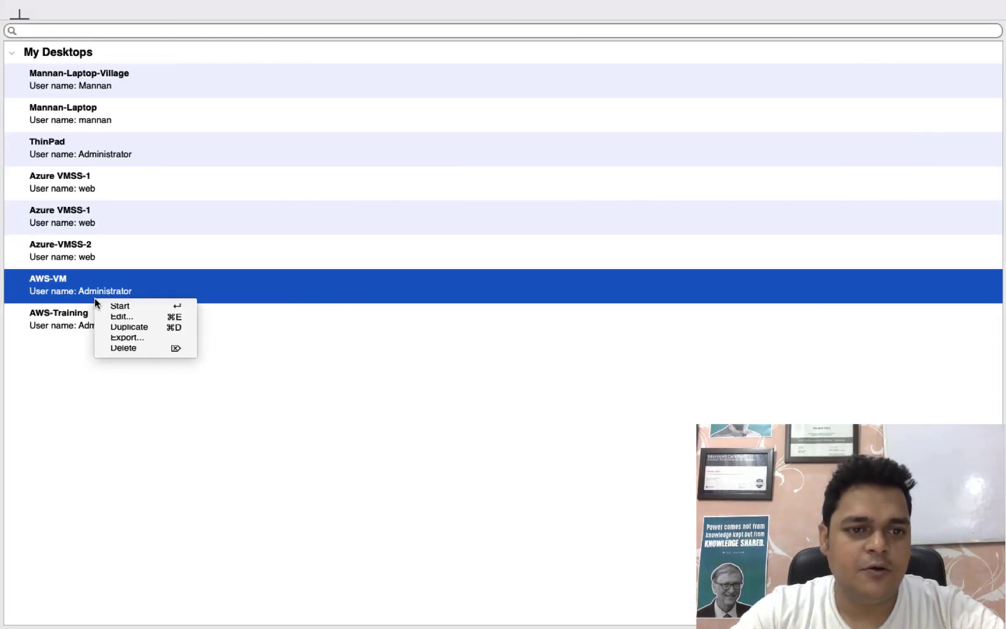
left_click(108, 314)
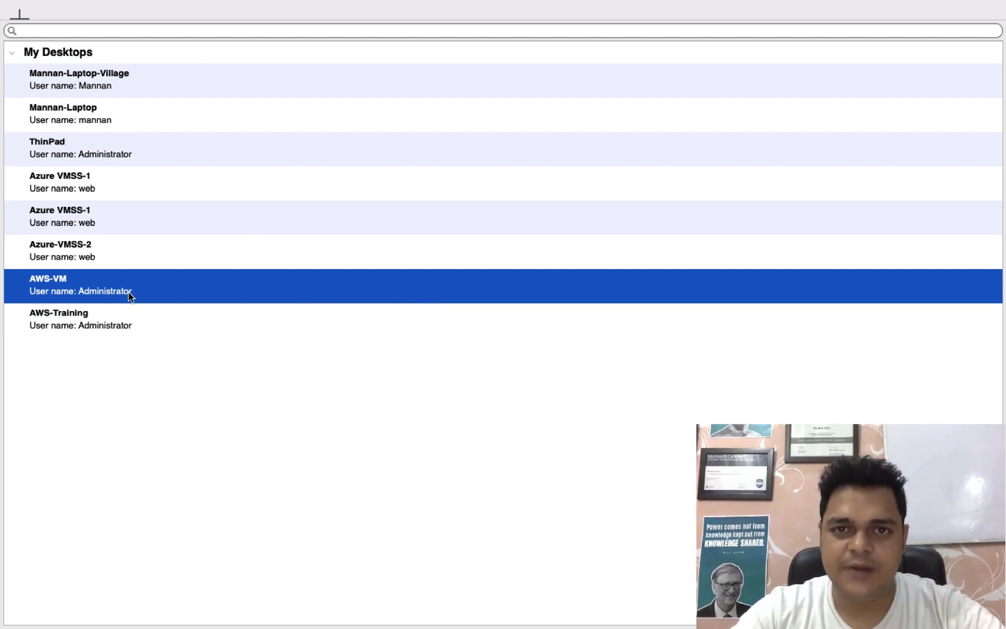
key("ctrl+Left")
key("ctrl+Right")
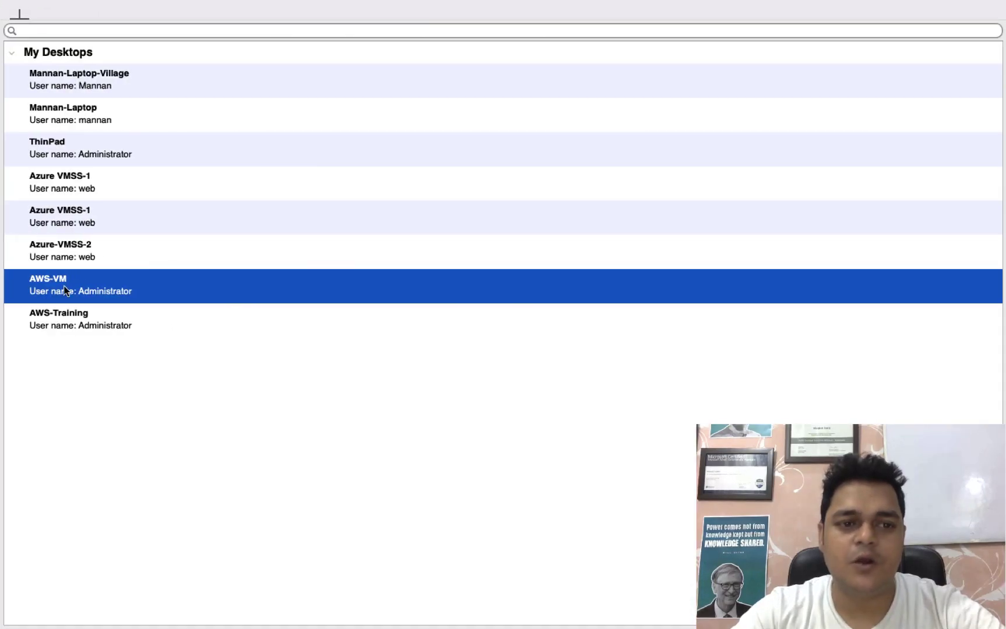
key("ctrl+Left")
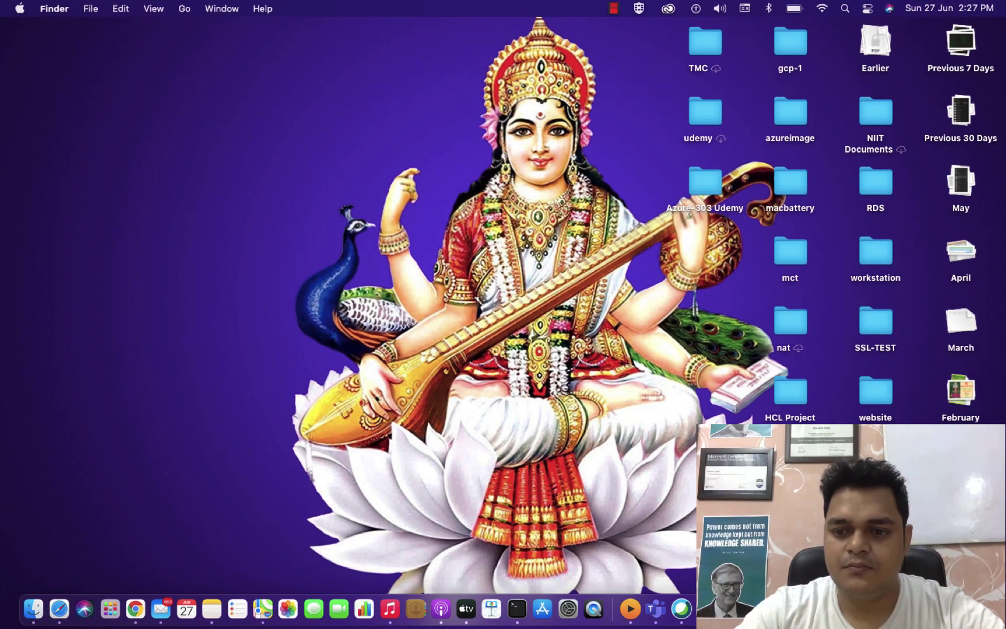
Launch Microsoft Remote Desktop from Spotlight search using 're'.
key("super+space")
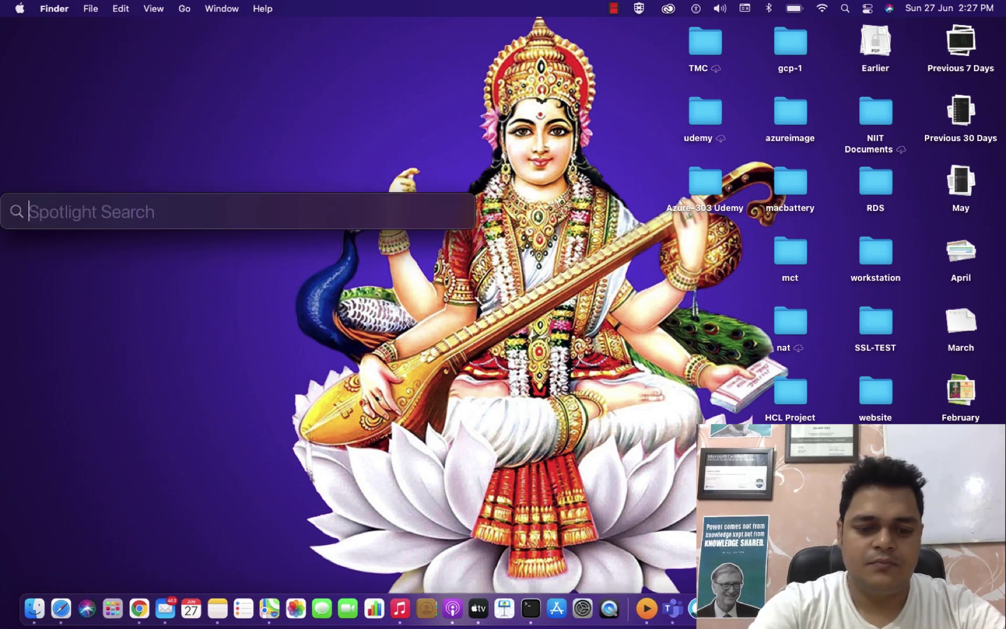
type("re")
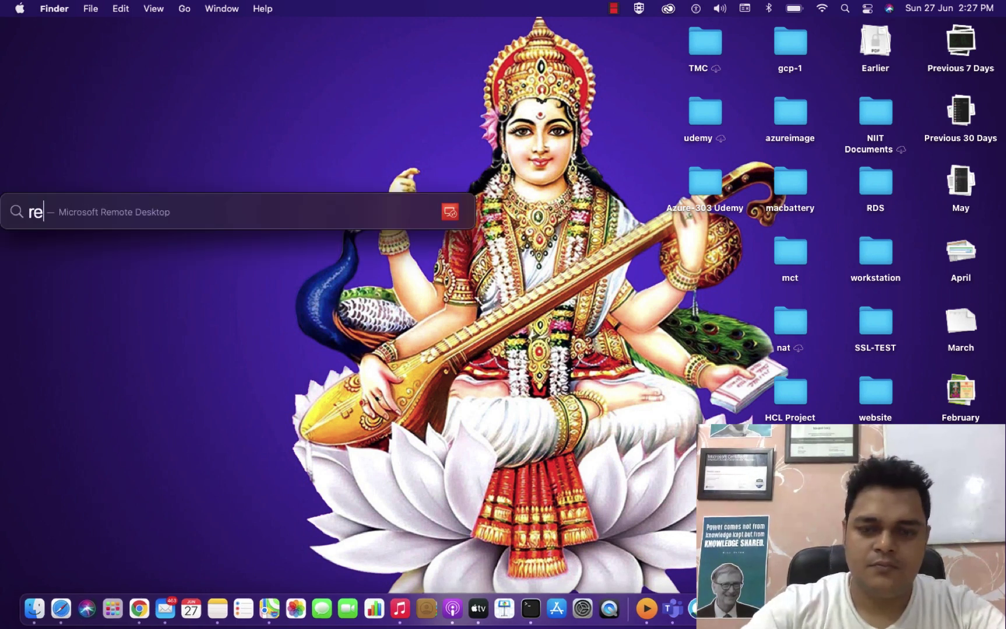
key("Return")
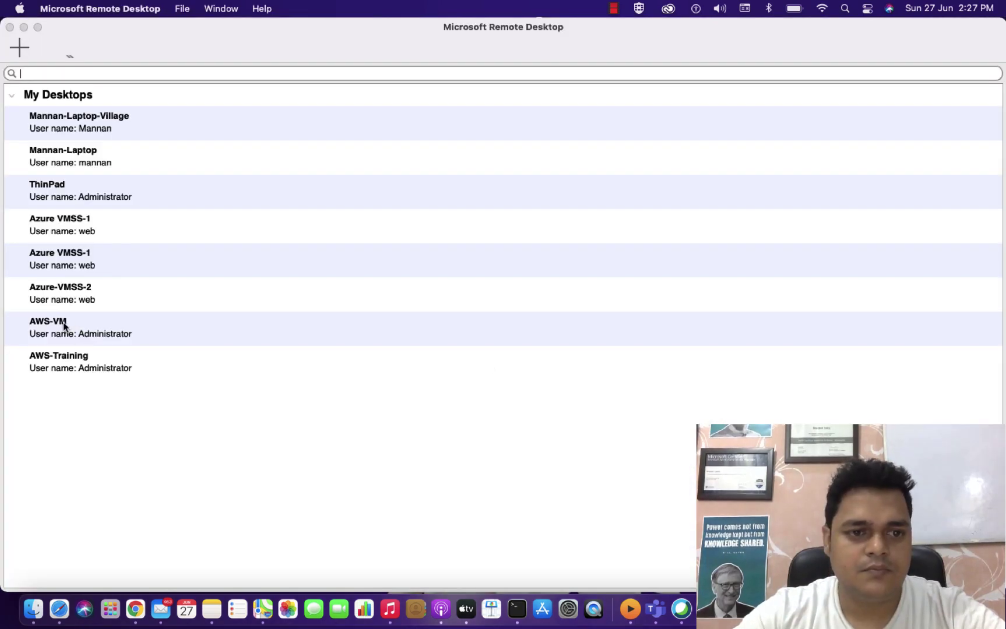
Change AWS-VM's saved login to the domain admin account and its new password, then connect.
right_click(63, 322)
left_click(94, 348)
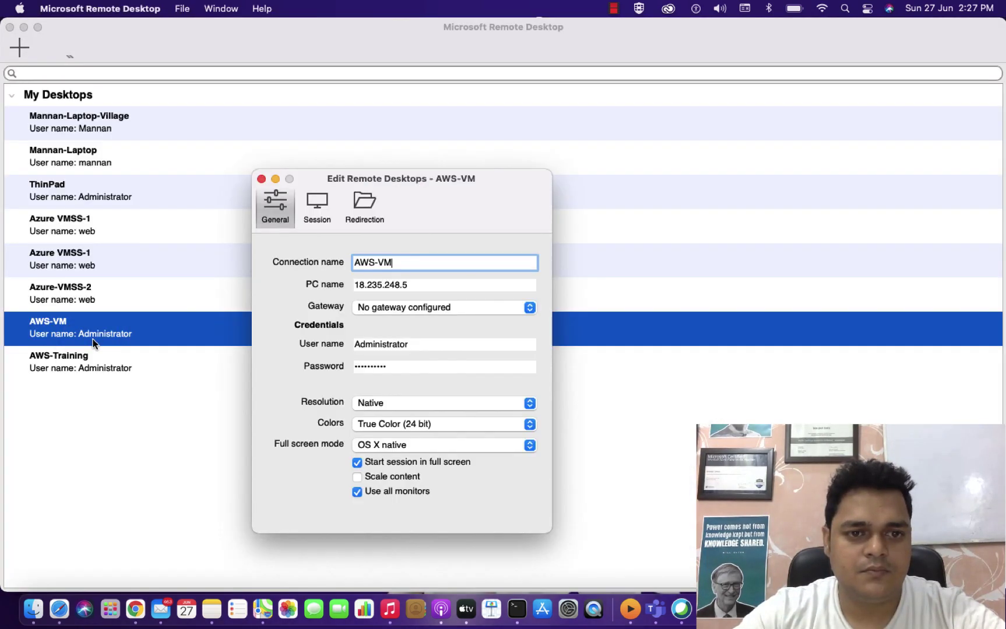
left_click(425, 343)
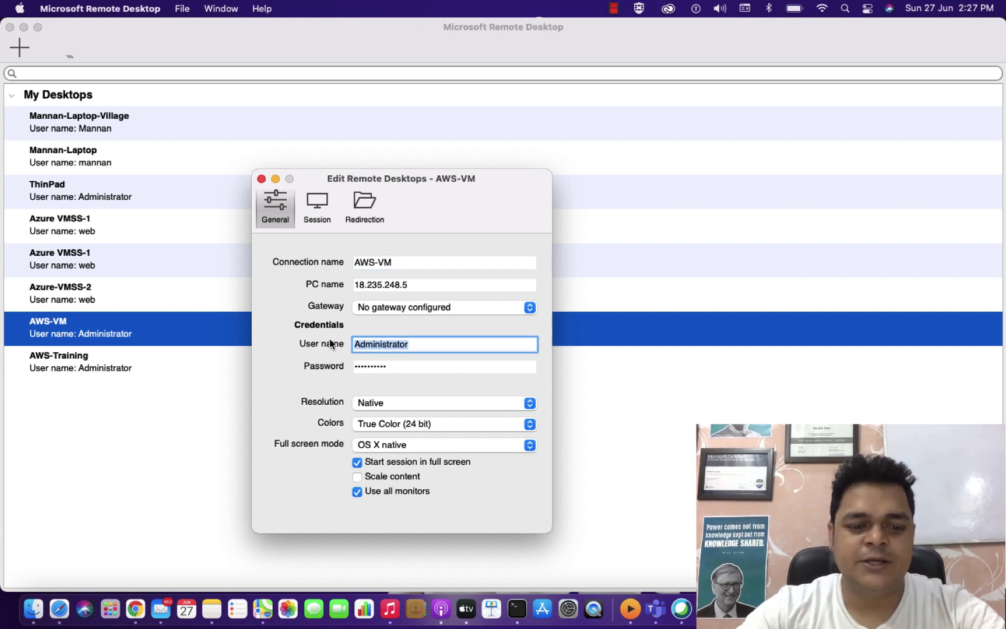
type("cl")
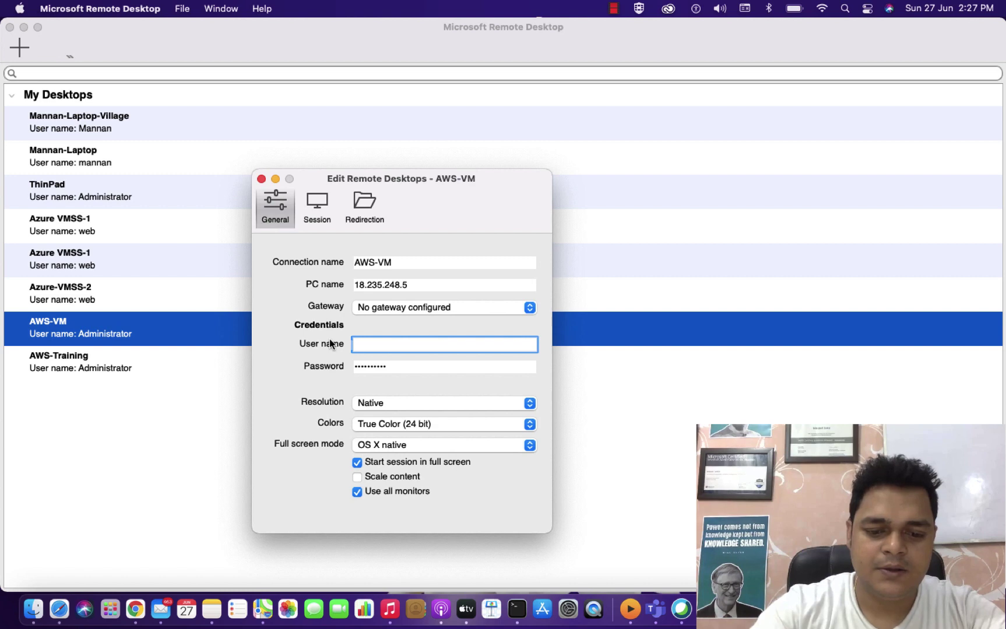
type("cloud@admin")
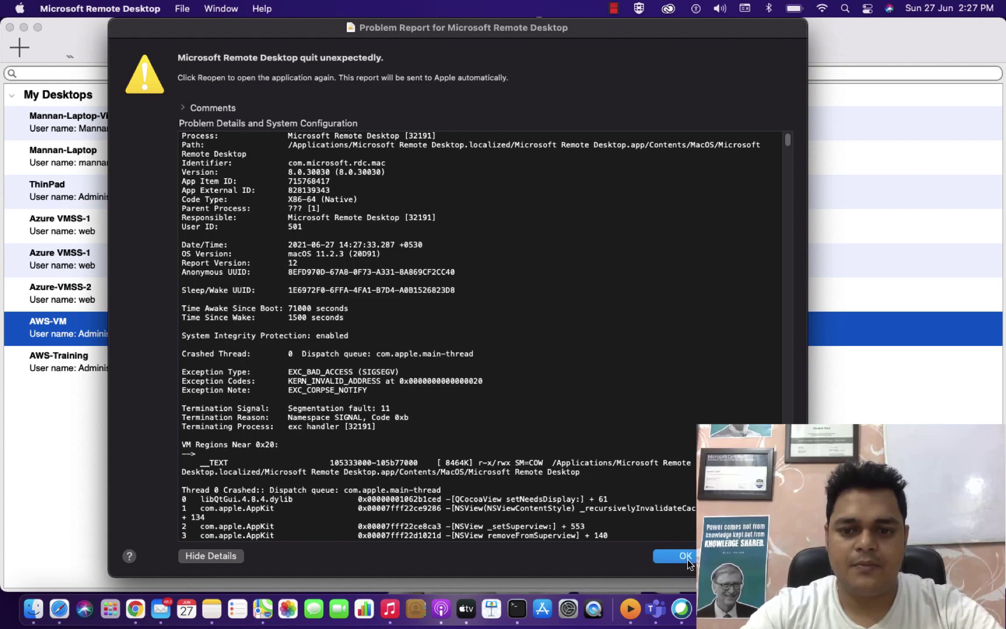
left_click(685, 557)
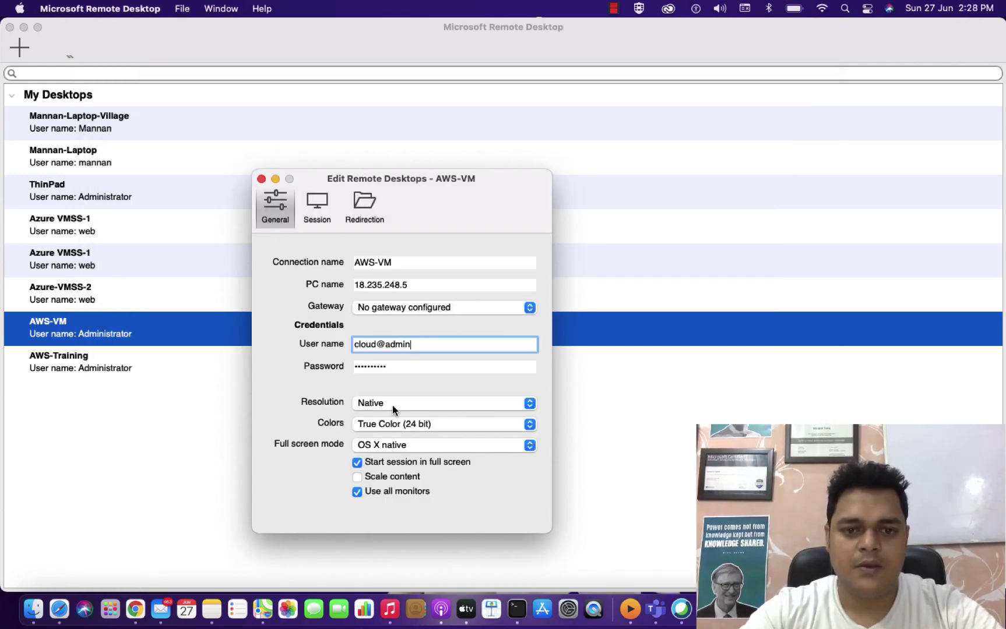
key("Tab")
type("••••••••••")
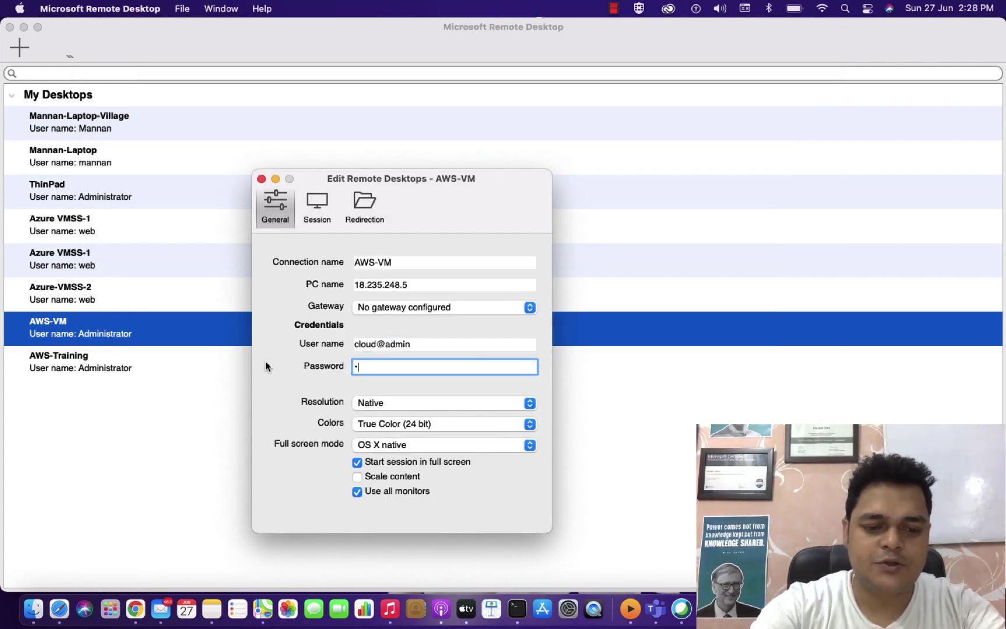
type("•")
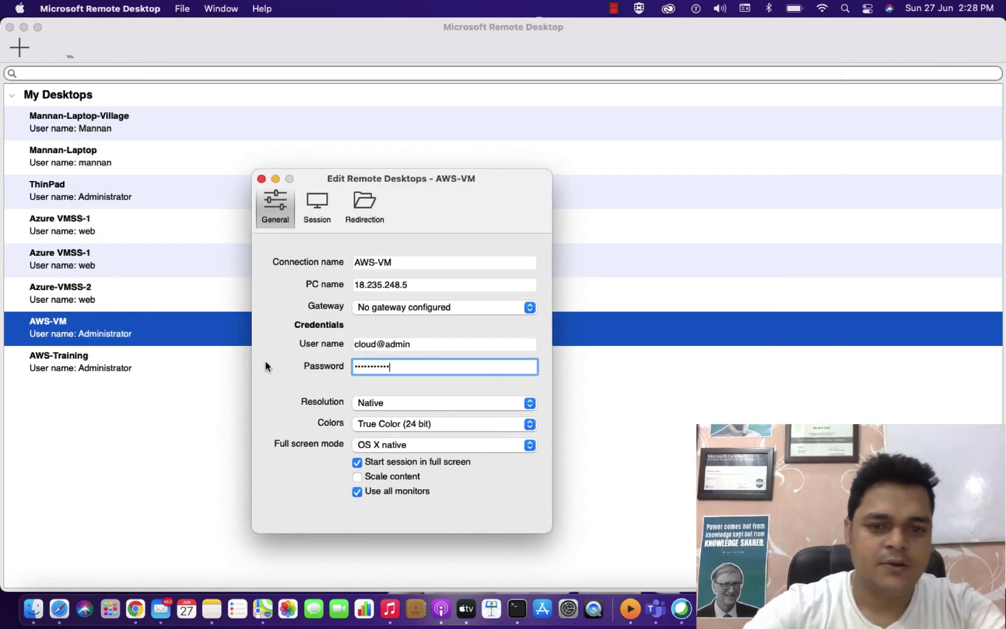
left_click(262, 179)
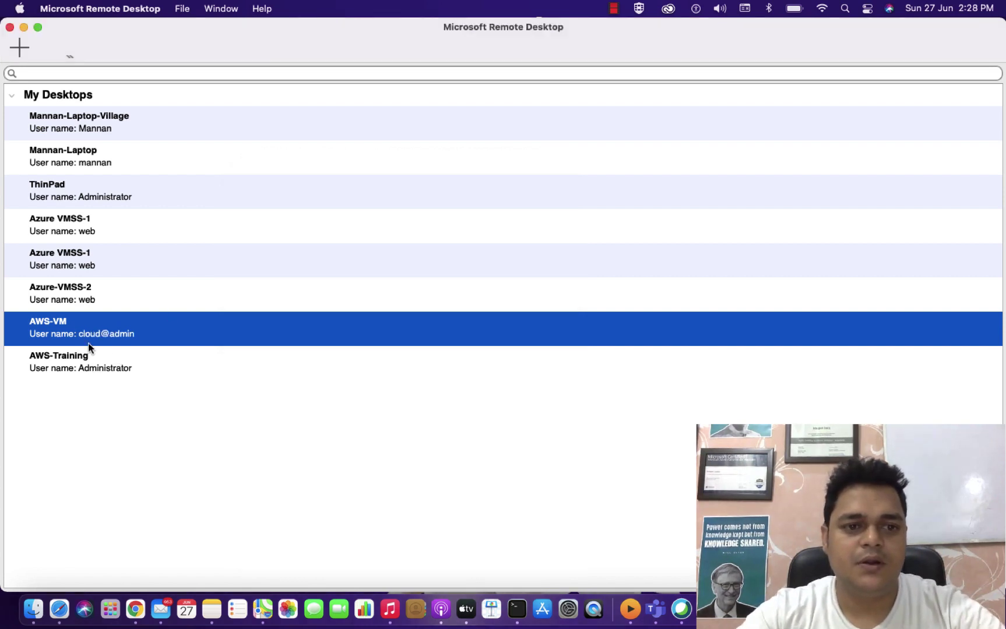
double_click(107, 330)
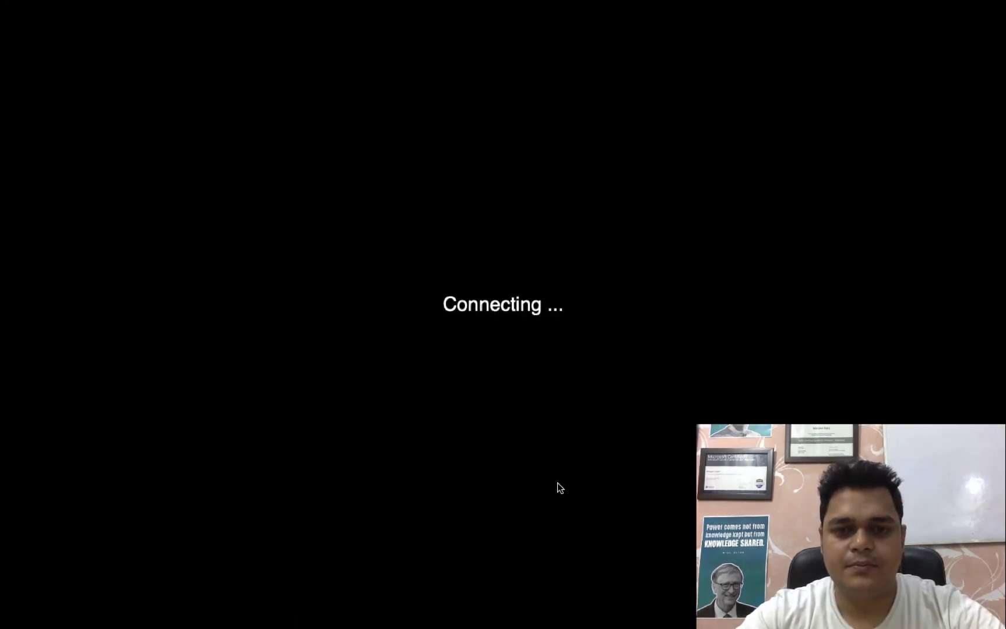
Accept the server certificate, resubmit the corrected user name, and switch to the Windows session.
left_click(676, 244)
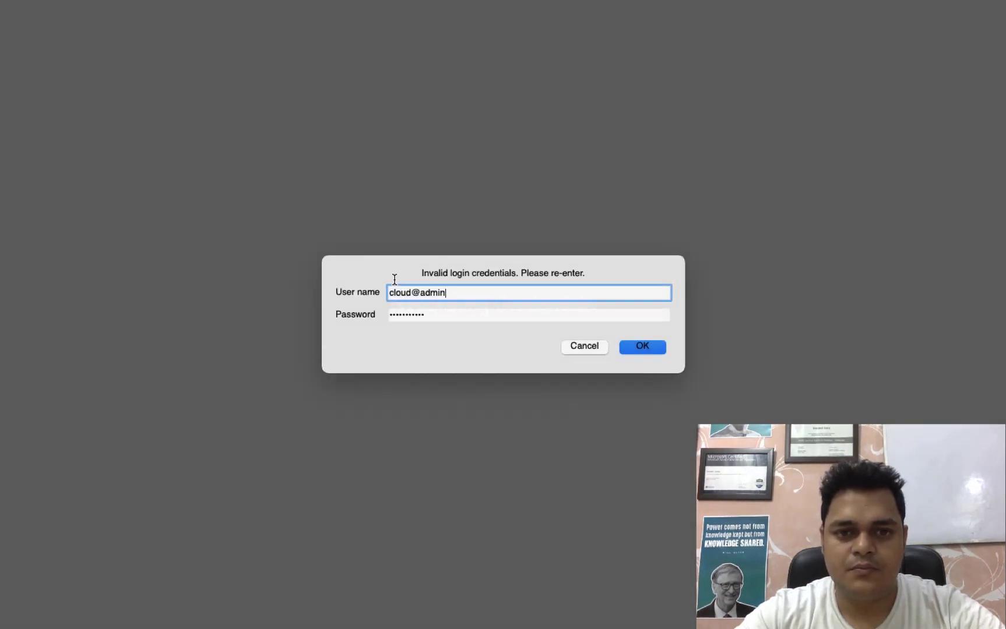
type("admin")
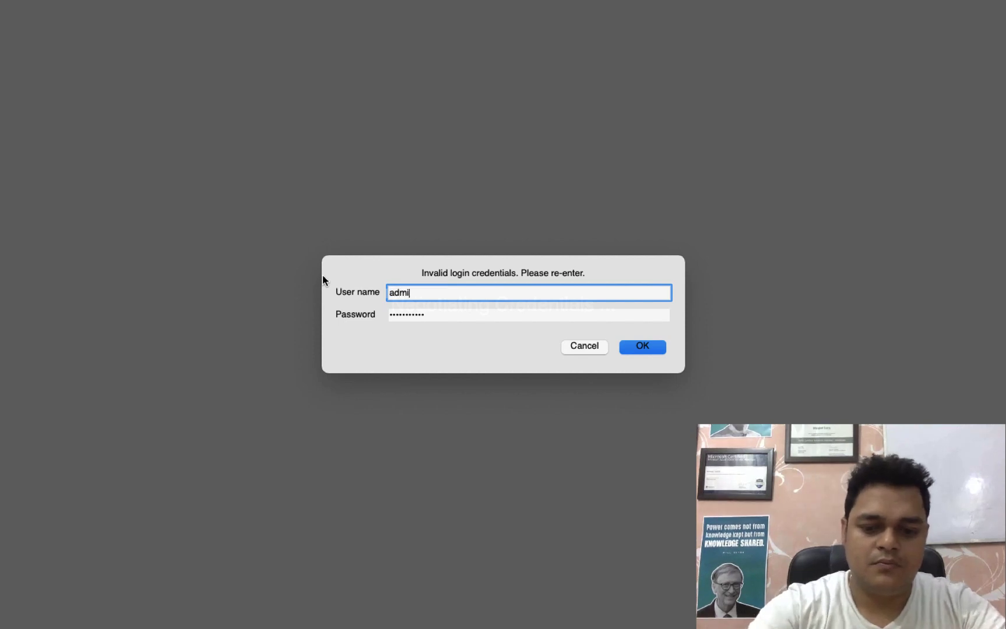
left_click(642, 346)
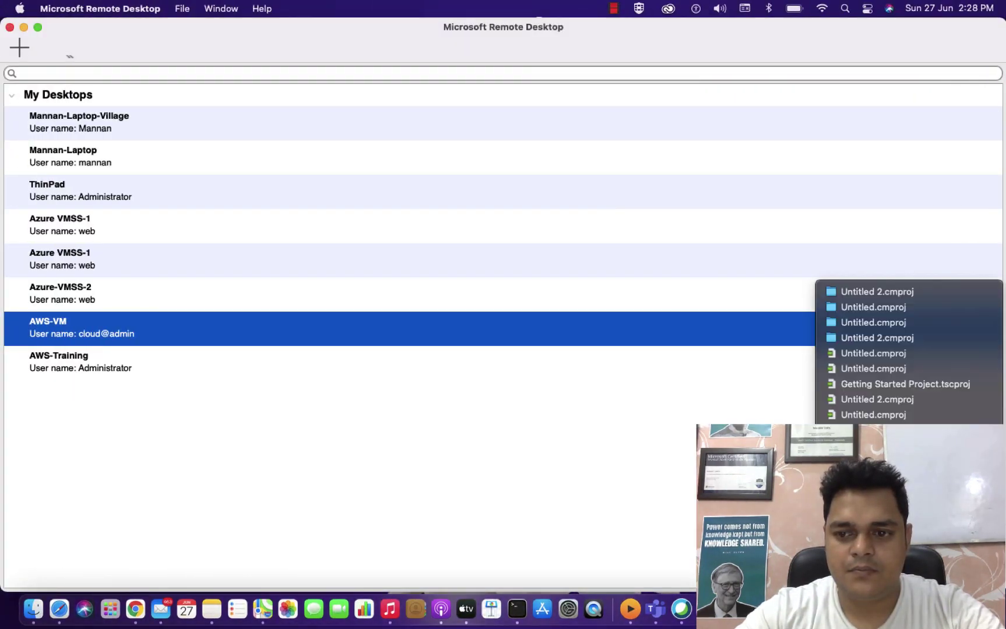
key("ctrl+Right")
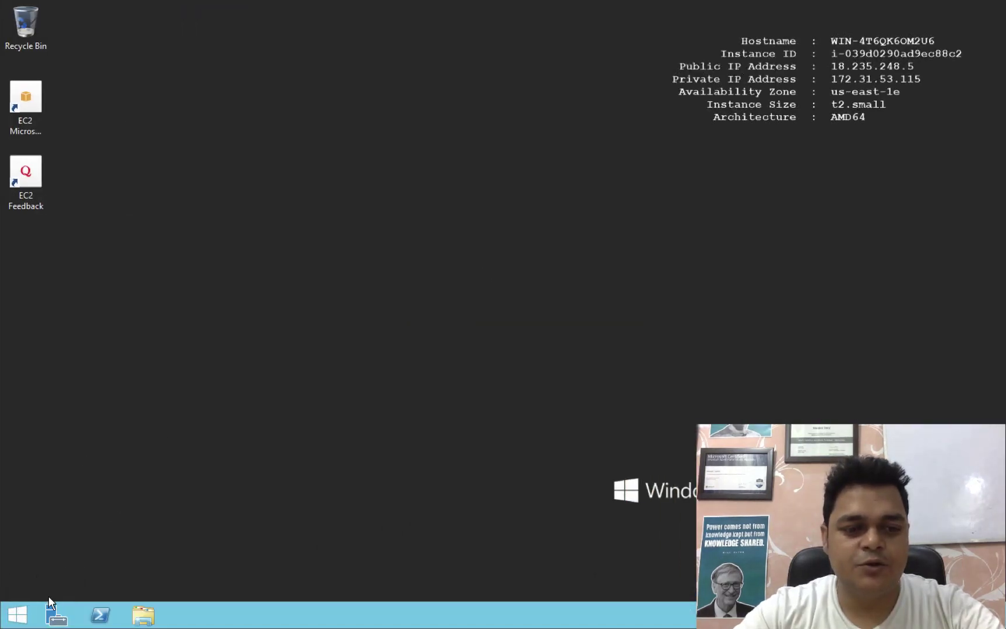
Launch Active Directory Users and Computers from Server Manager Tools in a maximized window.
left_click(52, 616)
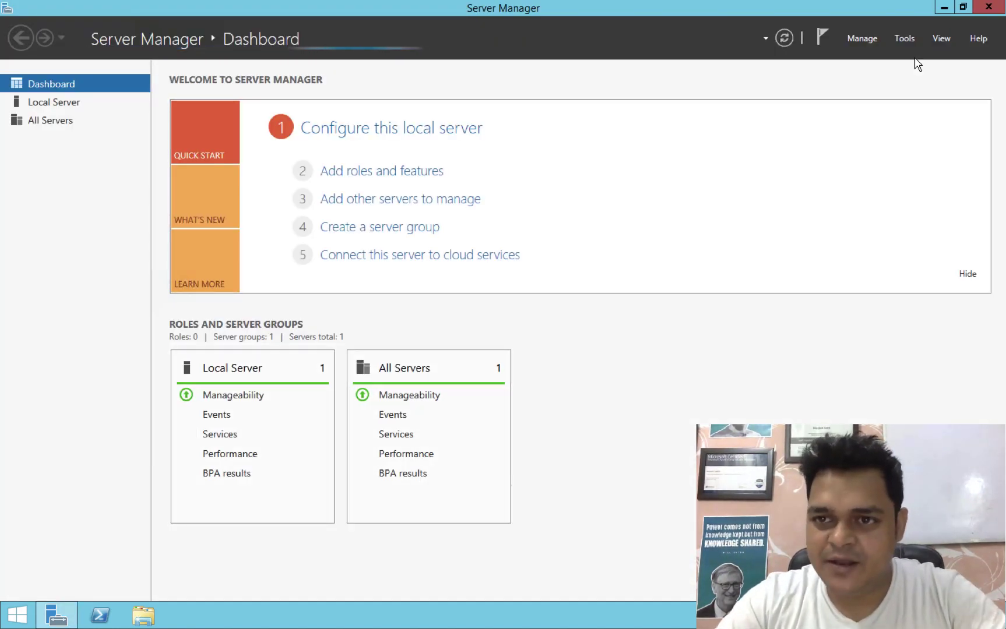
left_click(904, 38)
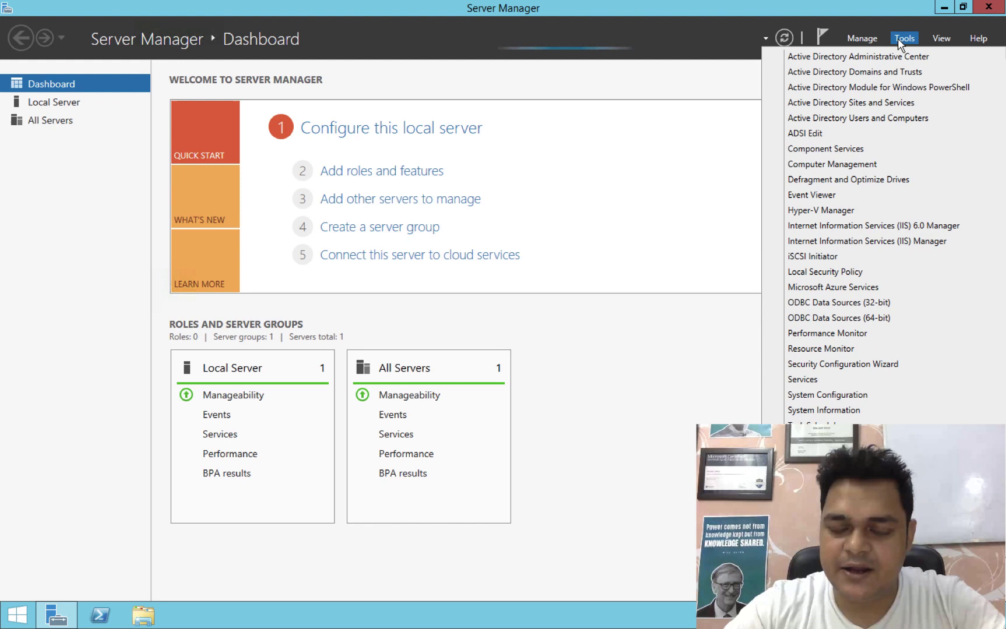
left_click(891, 118)
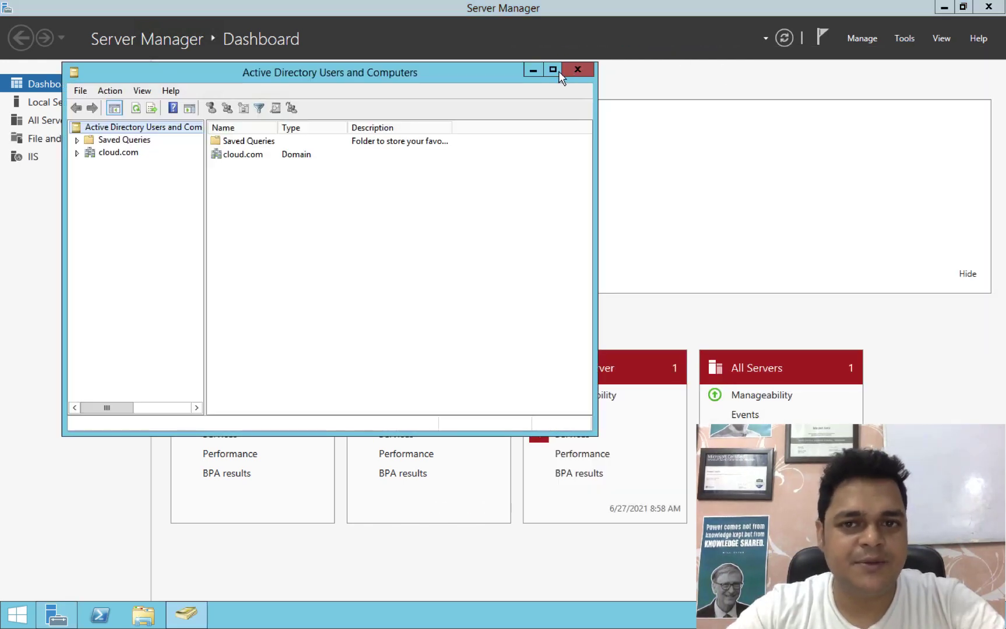
left_click(553, 71)
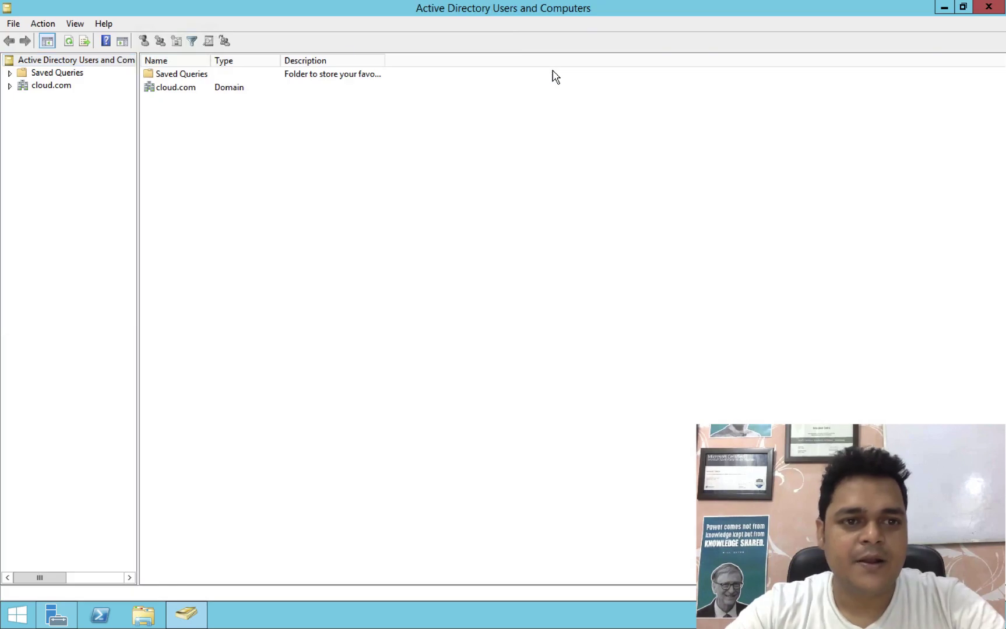
Browse cloud.com's cloud OU Users and Computers, then minimize the remote session to the Mac desktop.
left_click(9, 86)
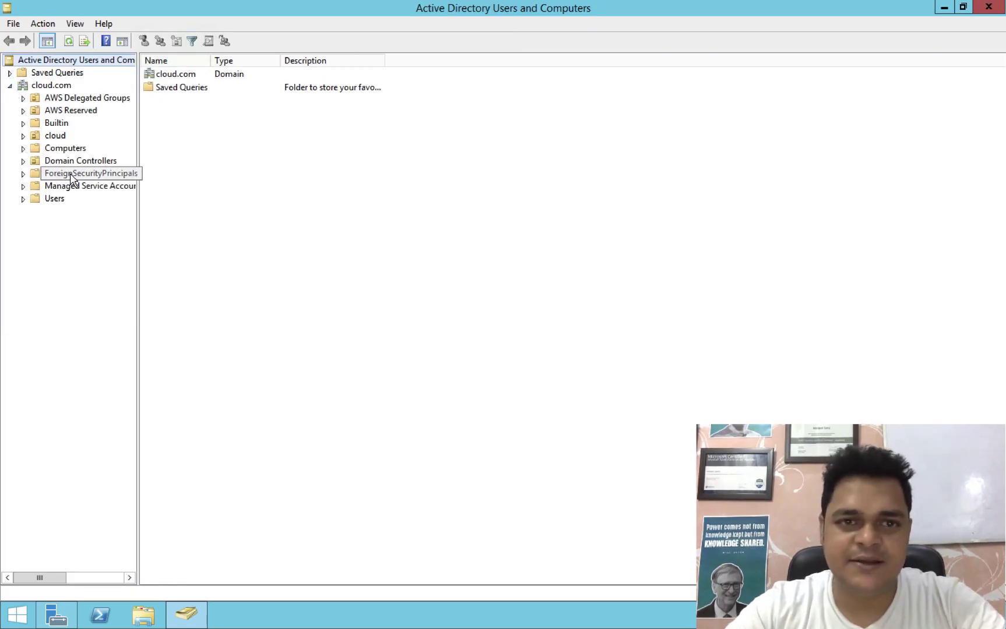
left_click(24, 136)
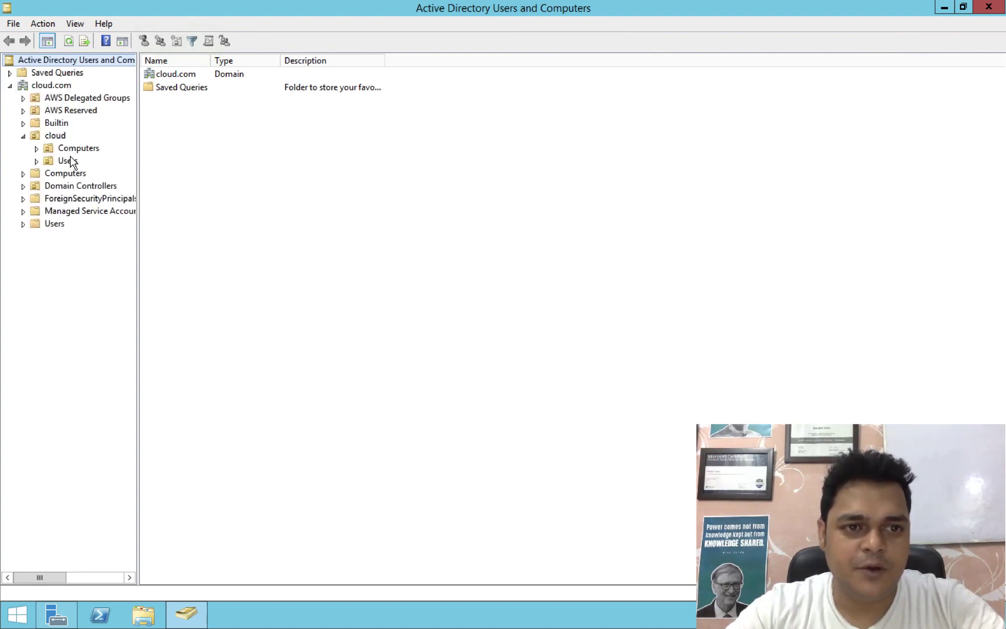
left_click(70, 162)
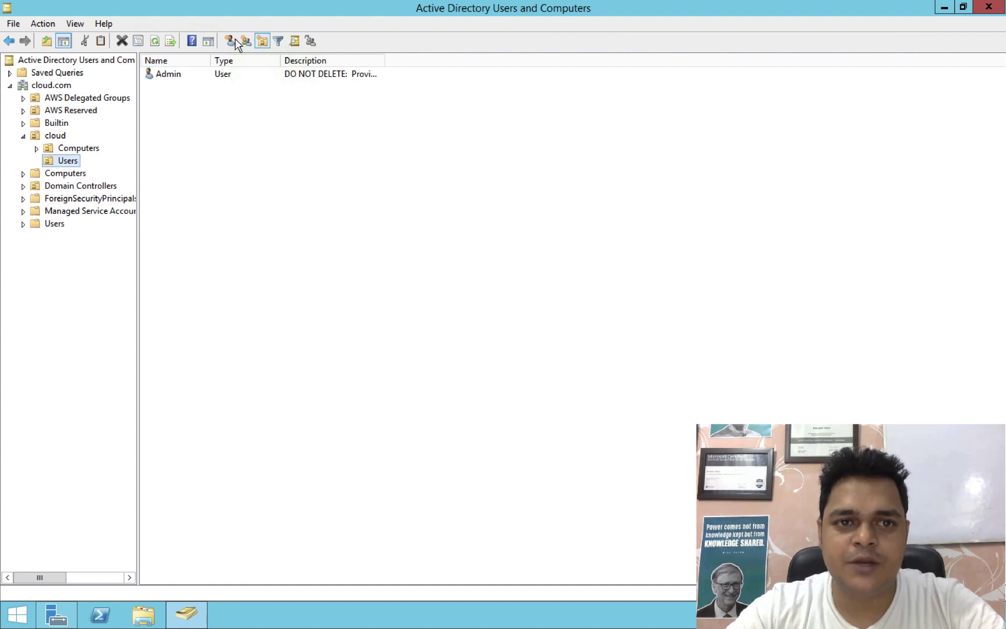
left_click(83, 149)
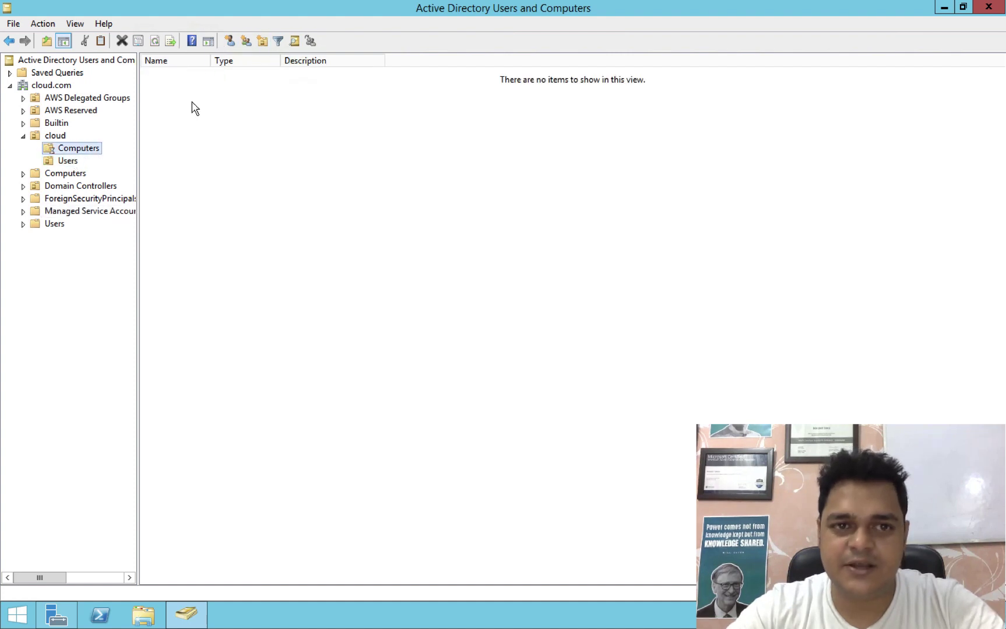
left_click(70, 162)
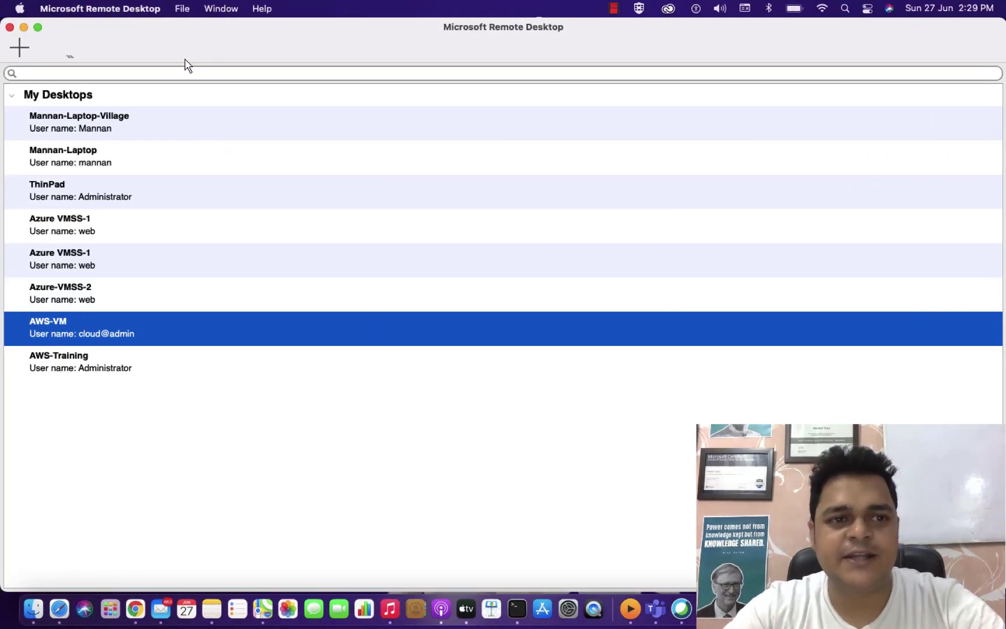
left_click(22, 26)
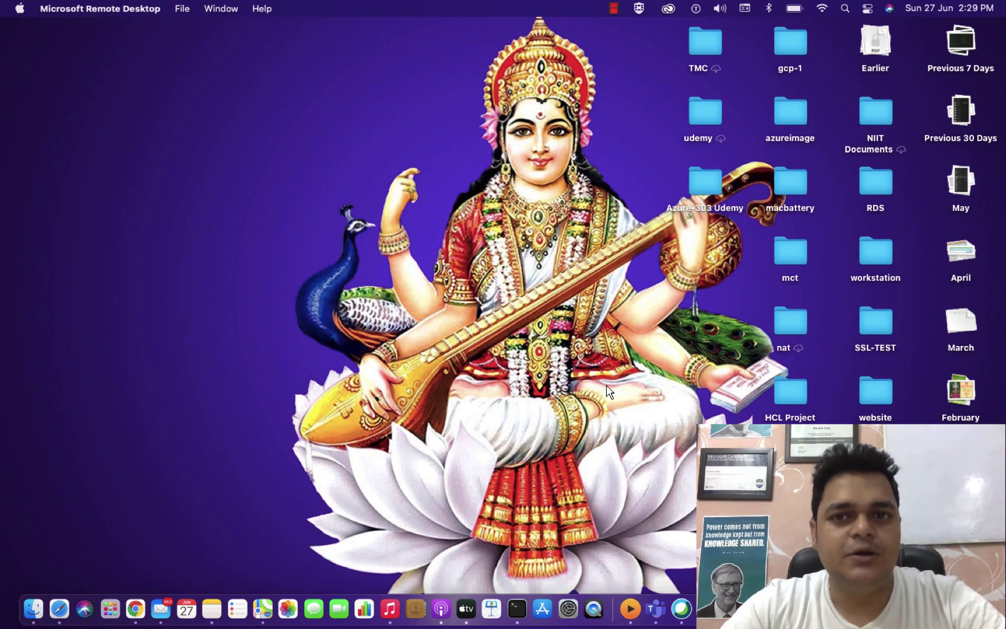